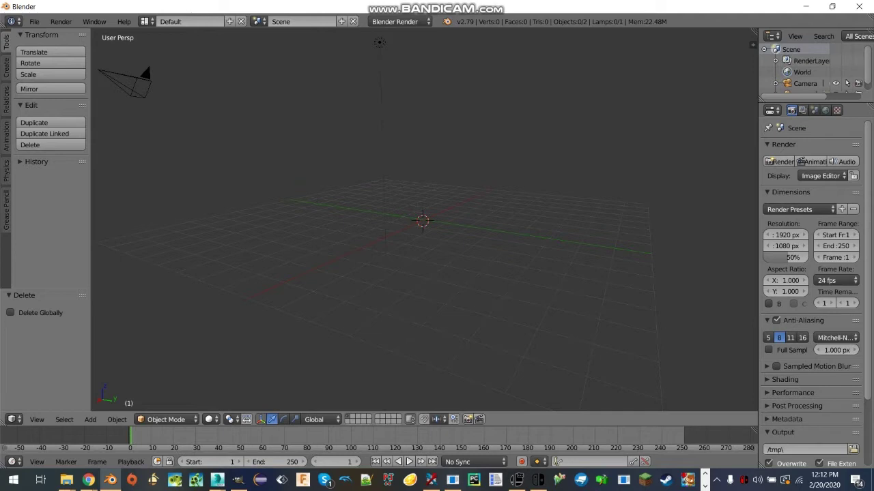
Add a cube mesh to the empty scene and put it in Edit Mode.
left_click(6, 67)
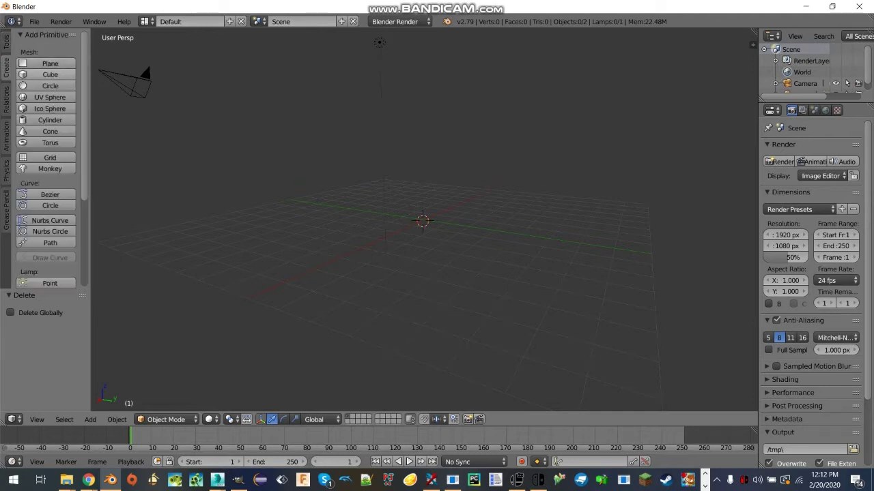
left_click(50, 75)
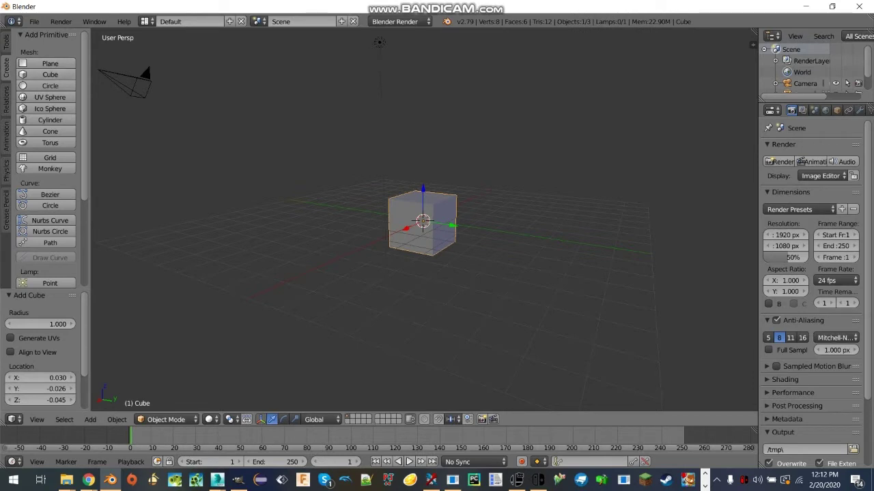
scroll(424, 225, "up", 6)
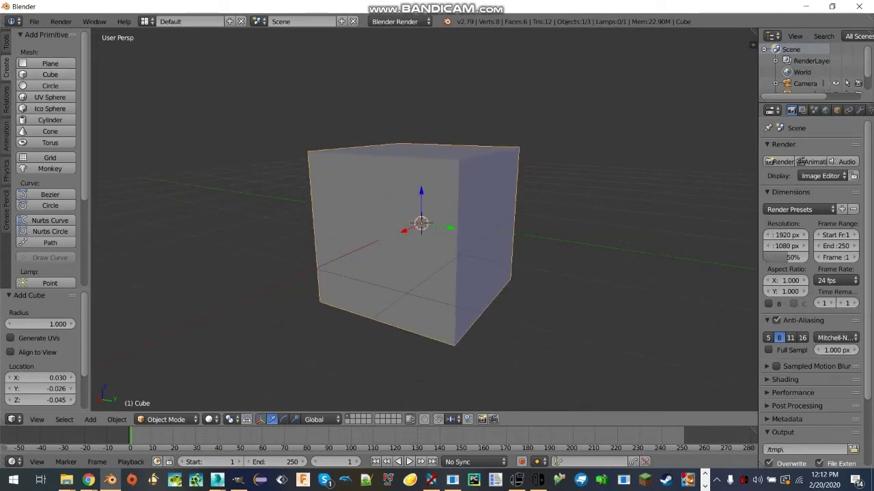
left_click(166, 419)
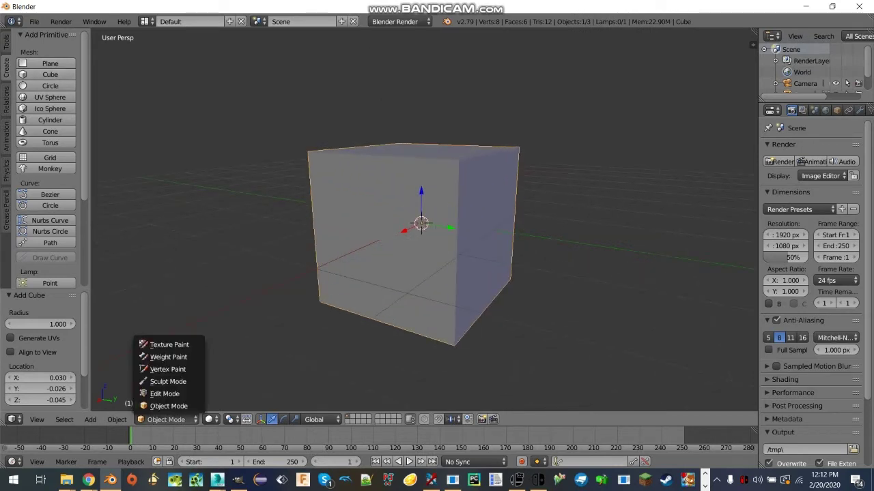
left_click(167, 406)
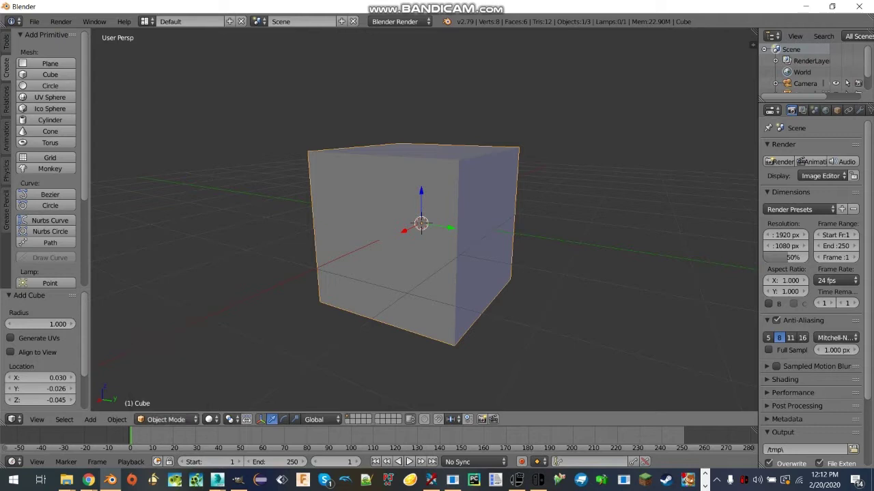
left_click(166, 419)
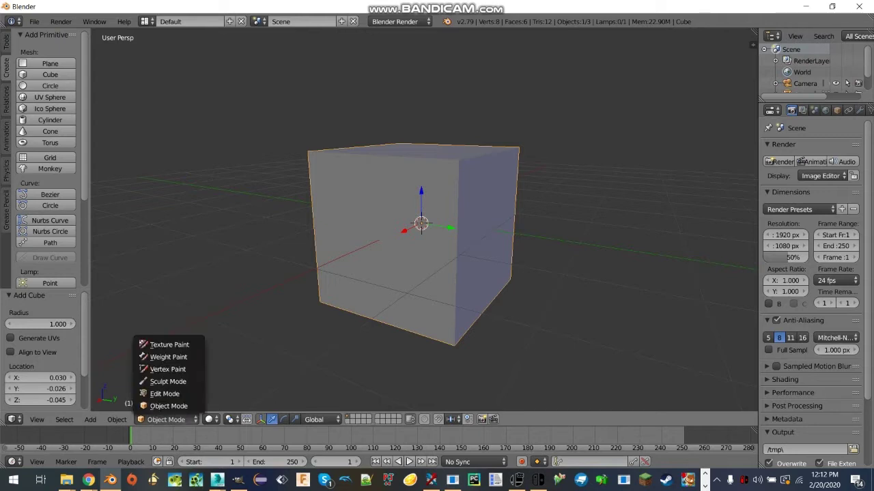
left_click(163, 393)
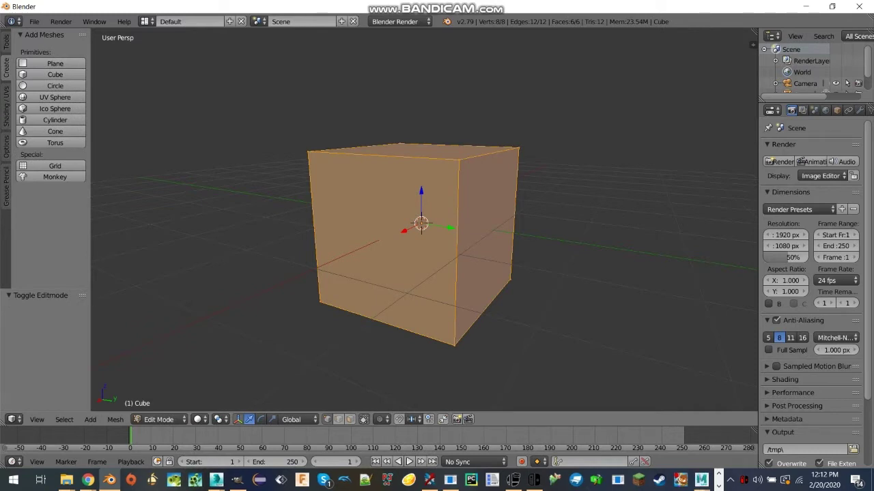
Add one vertical loop cut through the middle of the cube without sliding it.
key("1")
key("ctrl+r")
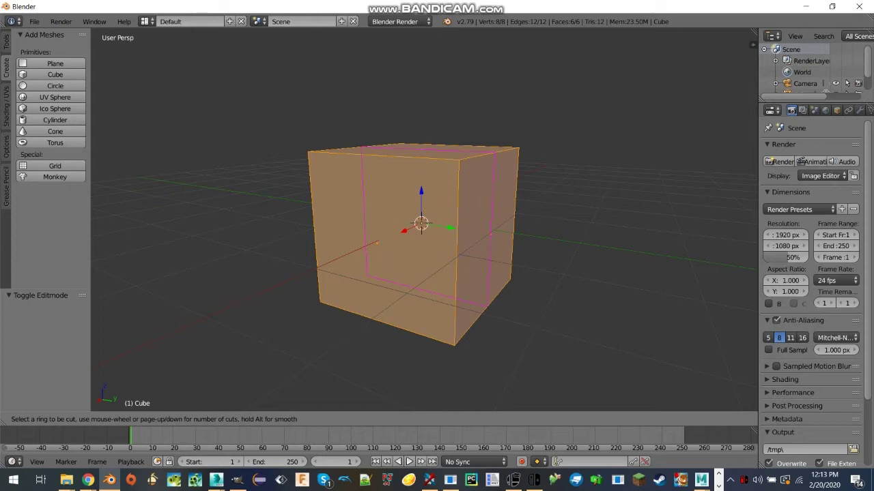
left_click(488, 307)
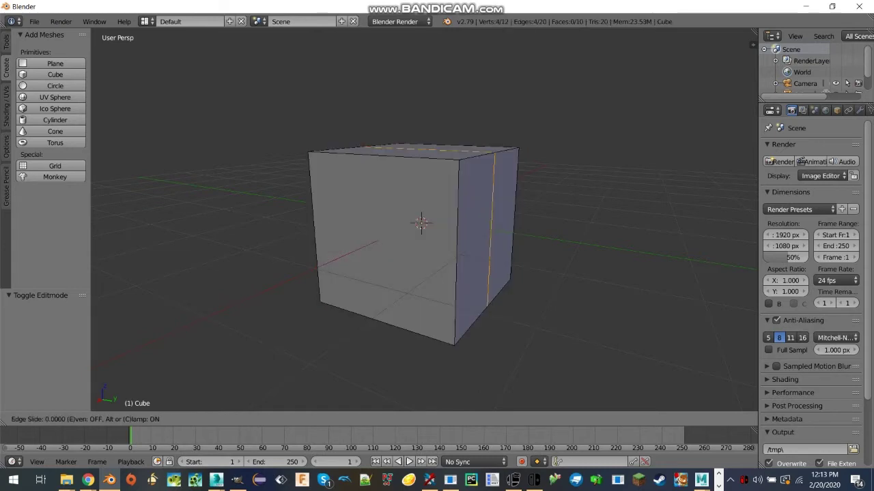
left_click(487, 306)
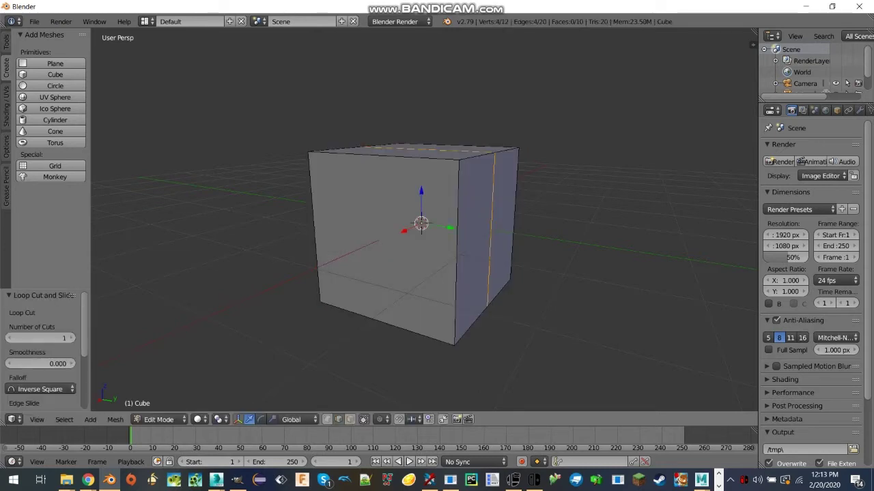
Add two more centred loop cuts parallel to the first, one in each half, dividing the cube into four equal strips.
key("3")
scroll(416, 260, "up", 2)
scroll(416, 259, "down", 2)
scroll(417, 259, "up", 1)
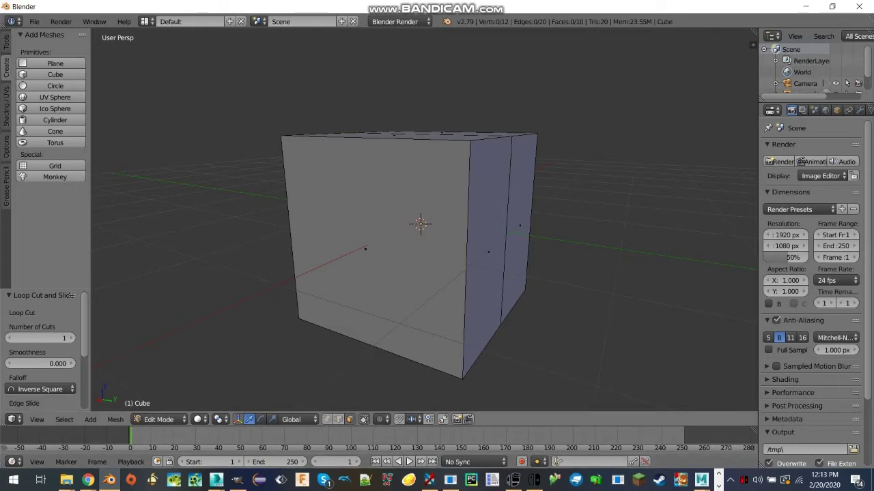
key("ctrl+r")
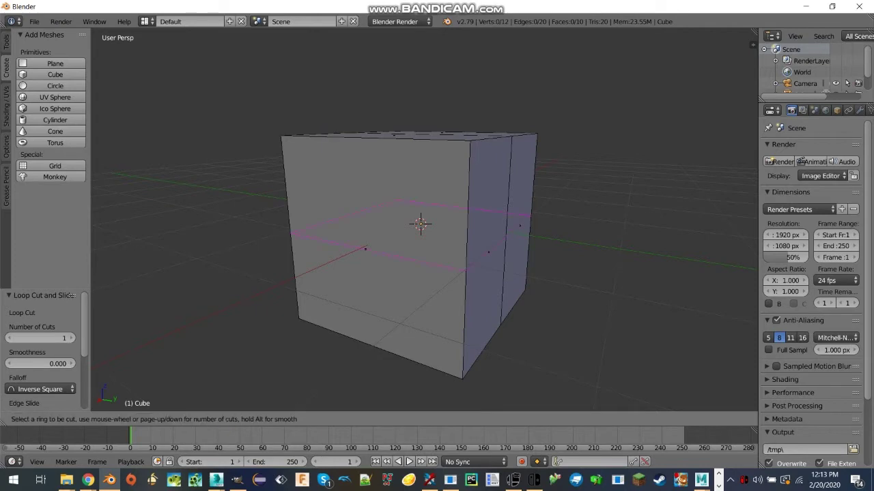
key("Return")
key("Return")
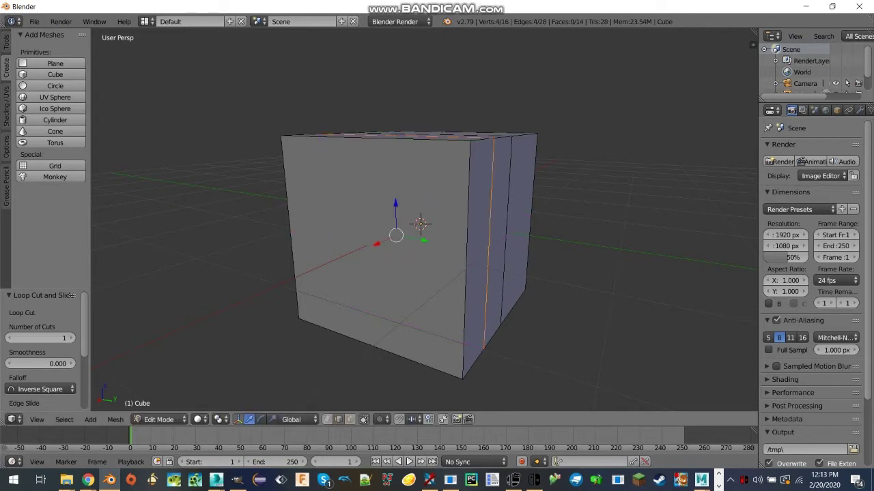
key("ctrl+r")
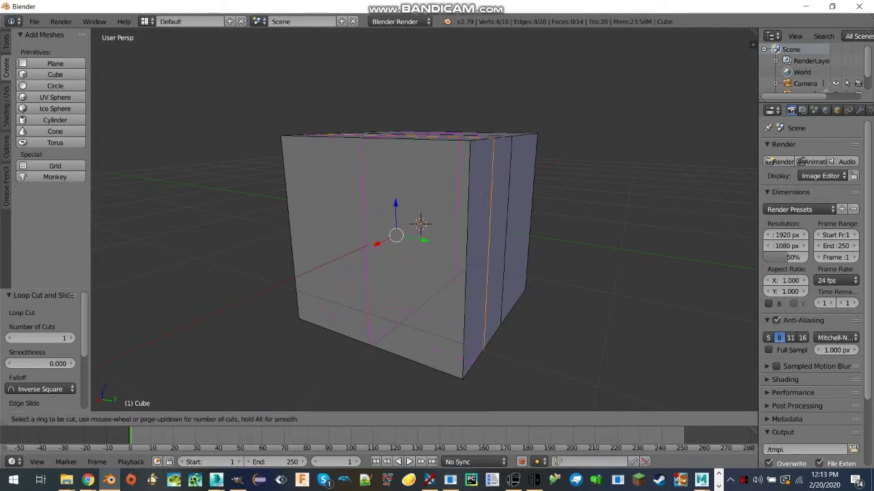
key("Return")
key("Return")
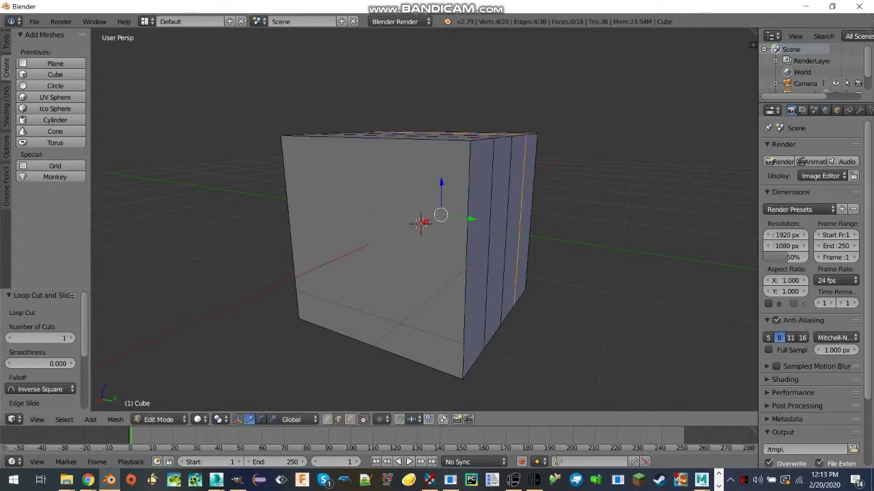
Select all four strip faces on top of the cube, using face selection in an orthographic view.
scroll(423, 225, "down", 2)
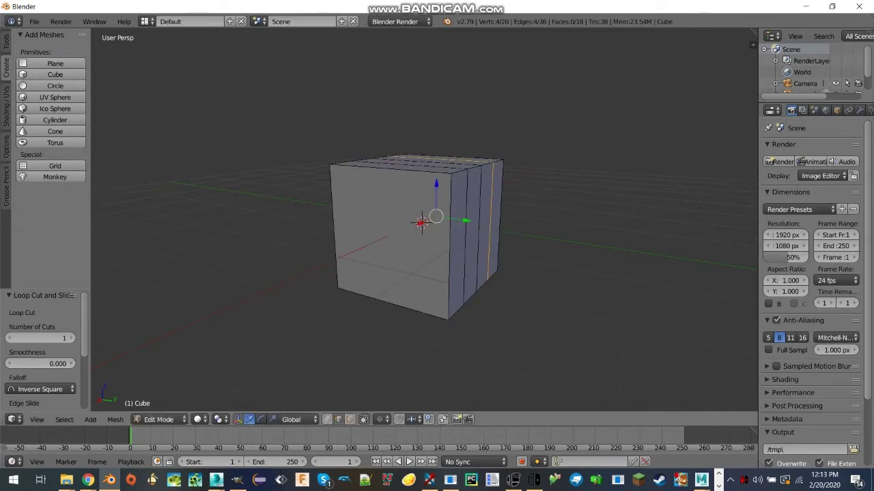
key("KP_8")
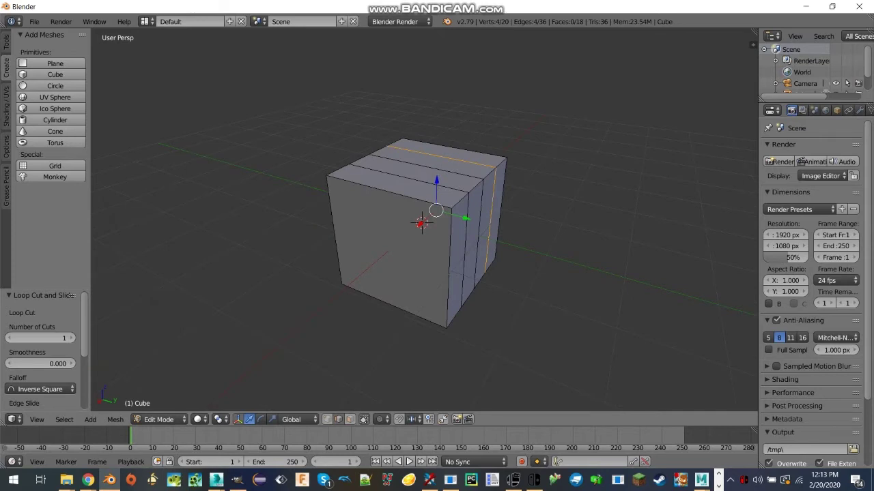
key("KP_5")
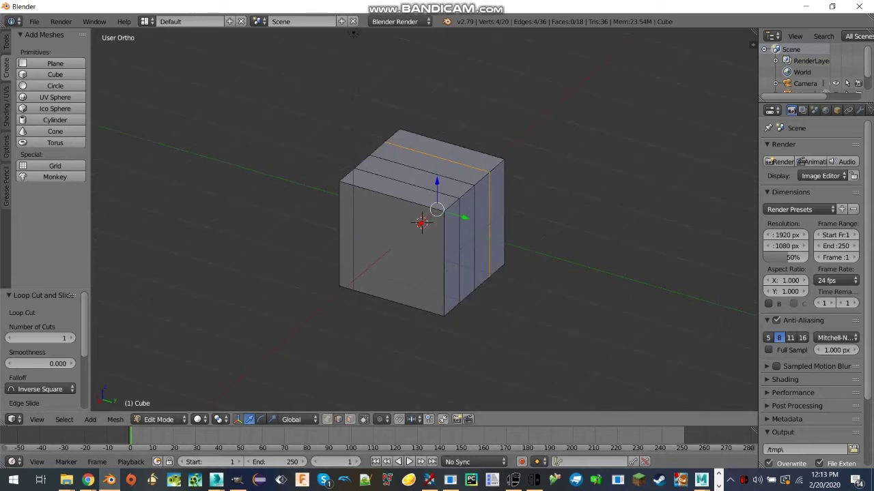
left_click(350, 420)
right_click(399, 190)
key("a")
right_click(399, 190)
right_click(413, 178, "shift")
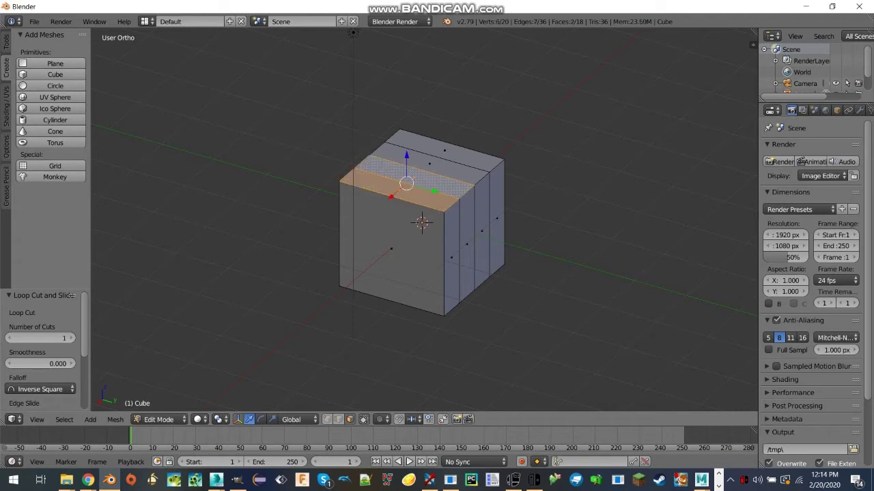
right_click(429, 164, "shift")
right_click(444, 150, "shift")
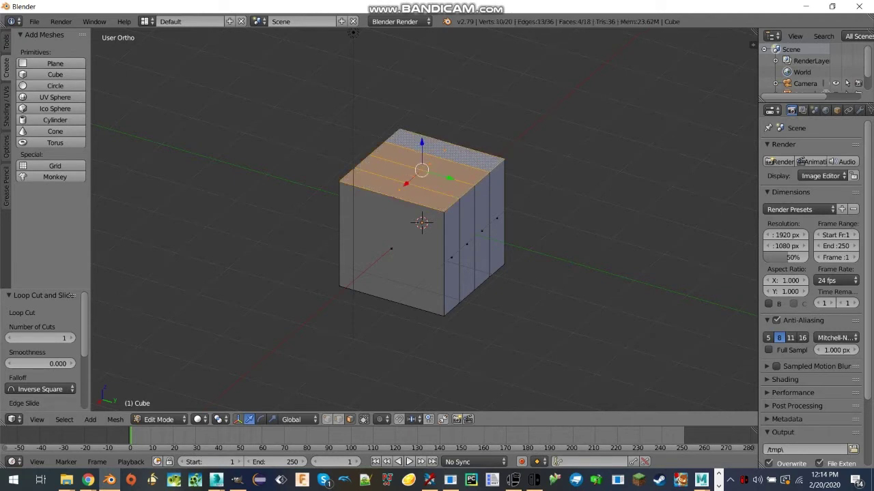
Examine the cube from the front, right and top orthographic views and from several rotated angles.
key("KP_0")
key("KP_0")
key("KP_1")
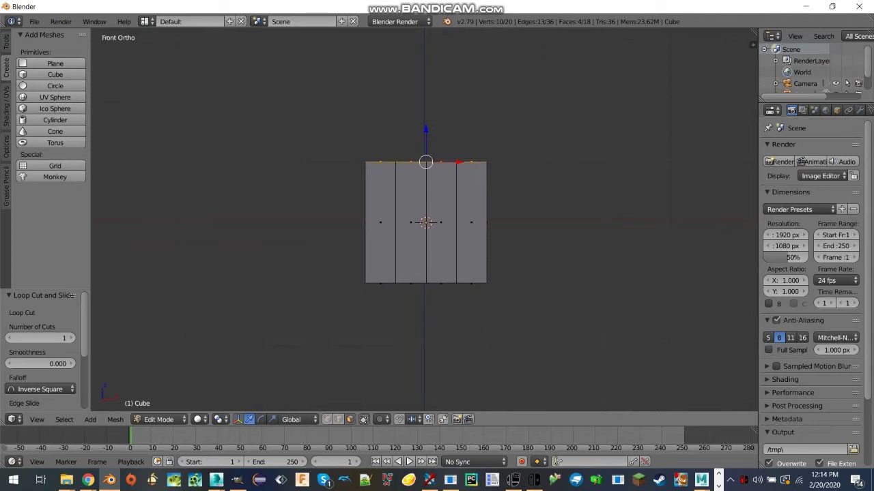
key("KP_3")
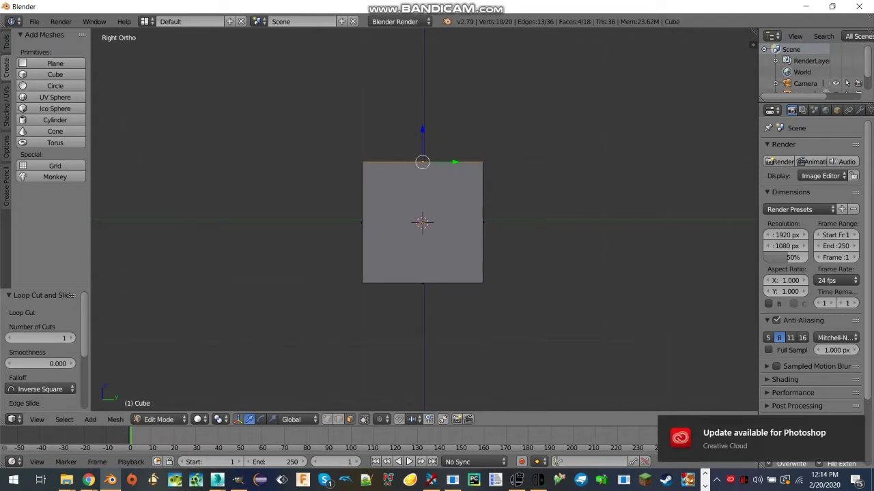
key("a")
key("KP_7")
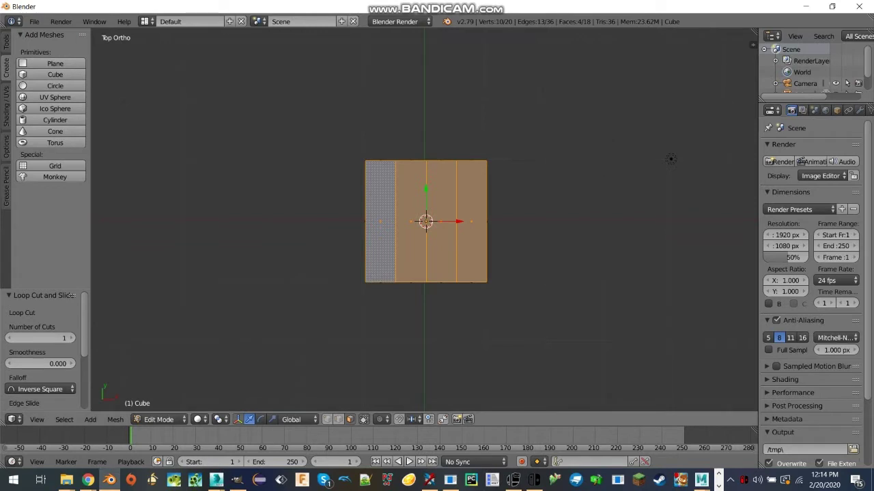
key("KP_0")
key("KP_7")
key("KP_6")
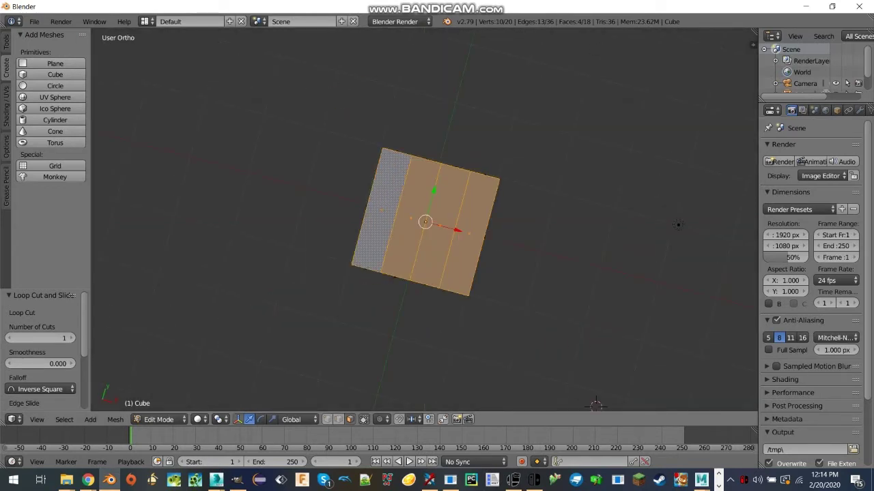
key("KP_9")
key("KP_2")
key("KP_2")
key("KP_2")
key("KP_6")
key("KP_2")
Move the selected top faces down about 1.465 units along Z in the front view to flatten the cube.
key("KP_1")
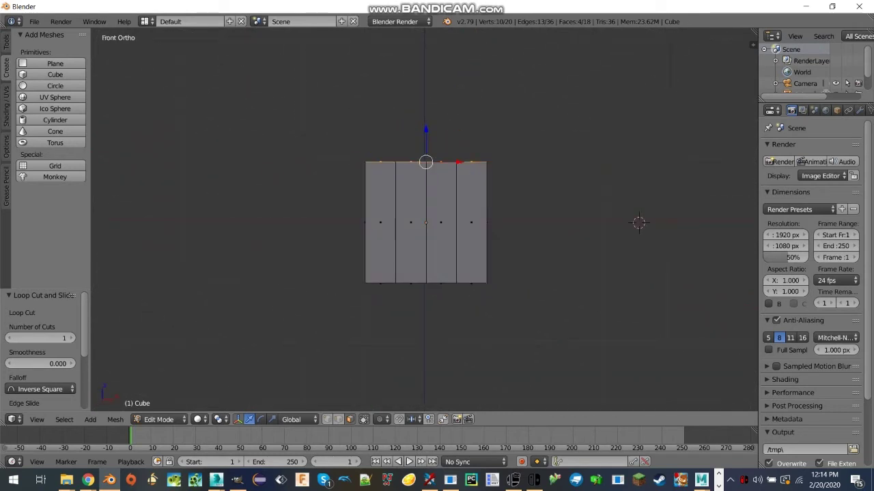
key("g")
key("z")
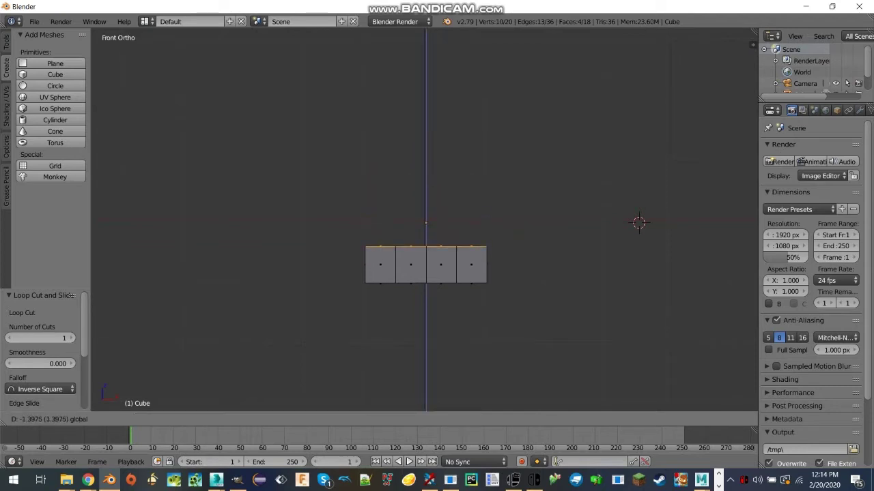
key("Return")
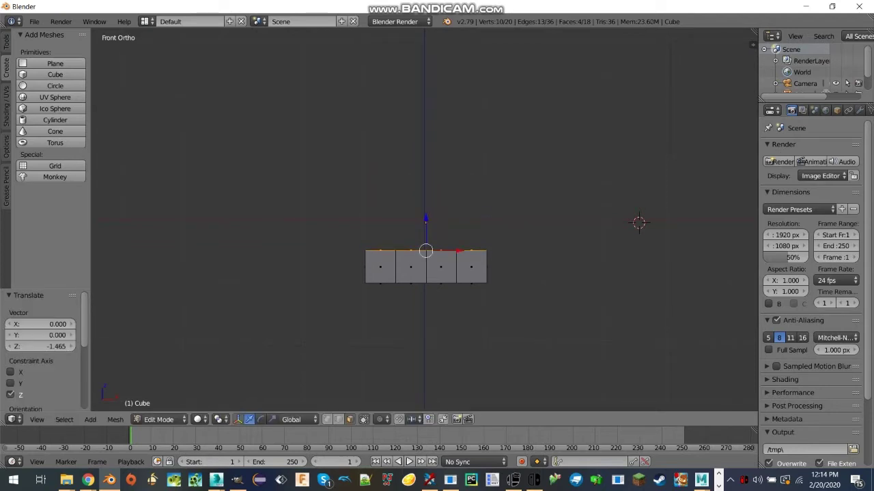
Extrude the end face of one outermost strip in place with zero offset, working from the opposite side of the flattened block.
key("KP_6")
key("KP_6")
key("KP_6")
key("KP_8")
key("KP_8")
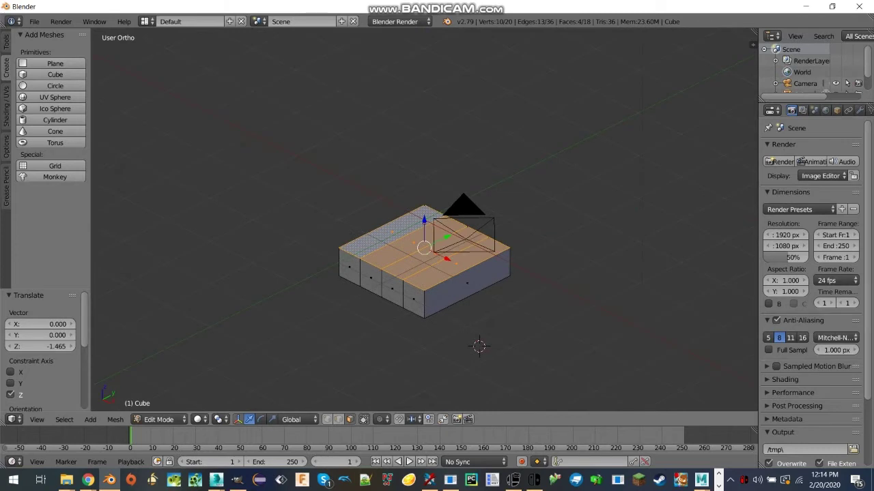
key("KP_4")
key("KP_4")
key("KP_4")
key("KP_4")
key("KP_4")
key("KP_4")
key("KP_4")
key("KP_4")
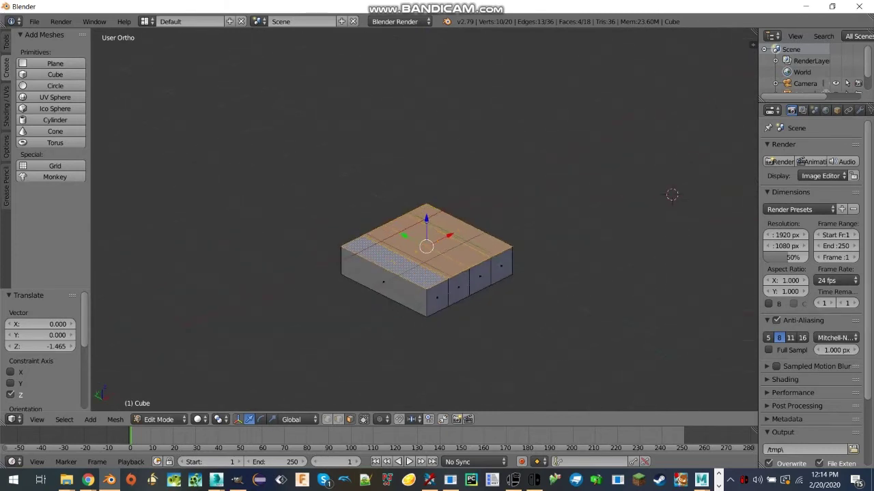
key("KP_4")
key("KP_4")
key("KP_4")
right_click(501, 266)
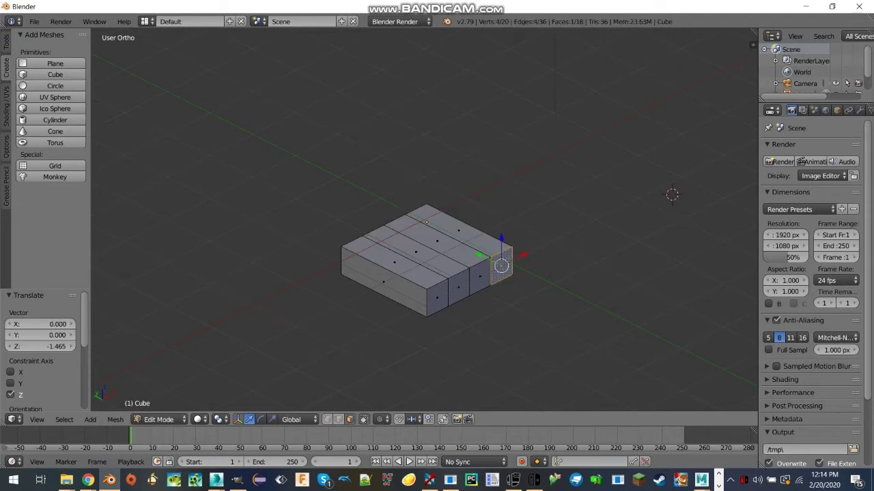
key("e")
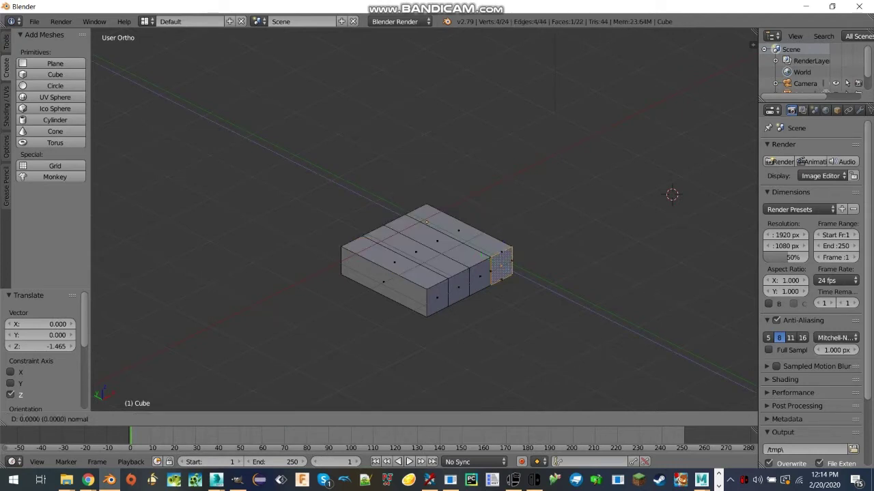
key("Escape")
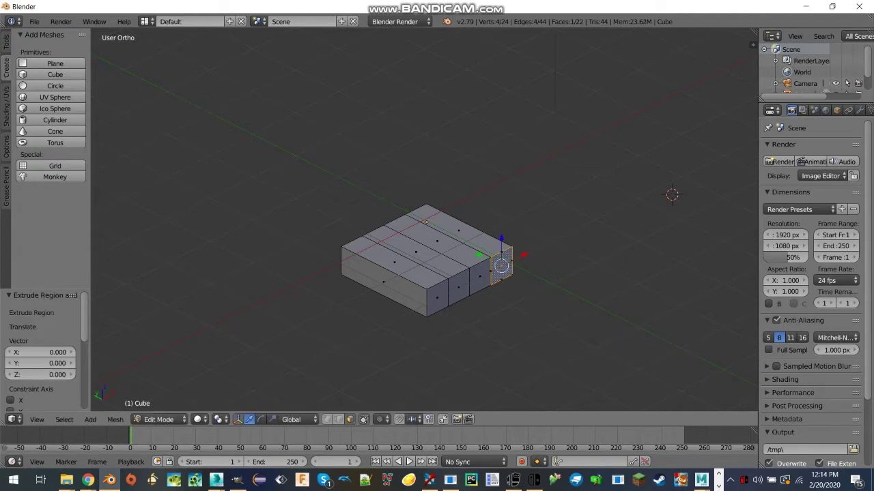
Extrude the other three strip end faces on the same side one by one in place, each with zero offset.
right_click(480, 276)
key("e")
key("Escape")
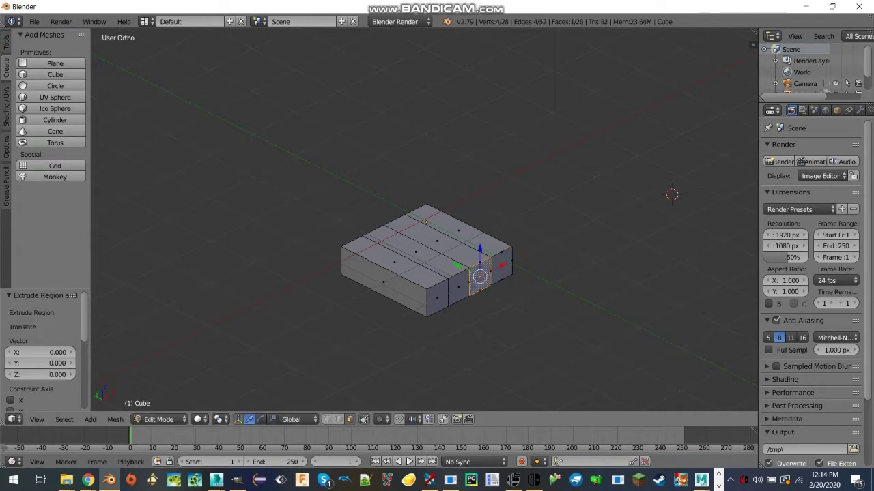
right_click(458, 287)
key("e")
key("Escape")
scroll(438, 304, "up", 1)
right_click(438, 304)
key("e")
key("Escape")
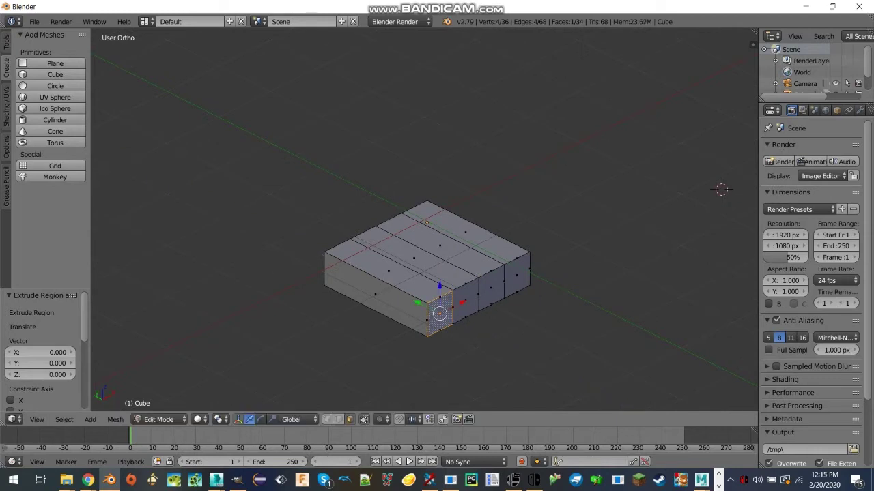
Select all four strip end faces and move them together outward about 0.283 units along negative Y.
right_click(466, 301, "shift")
right_click(492, 283, "shift")
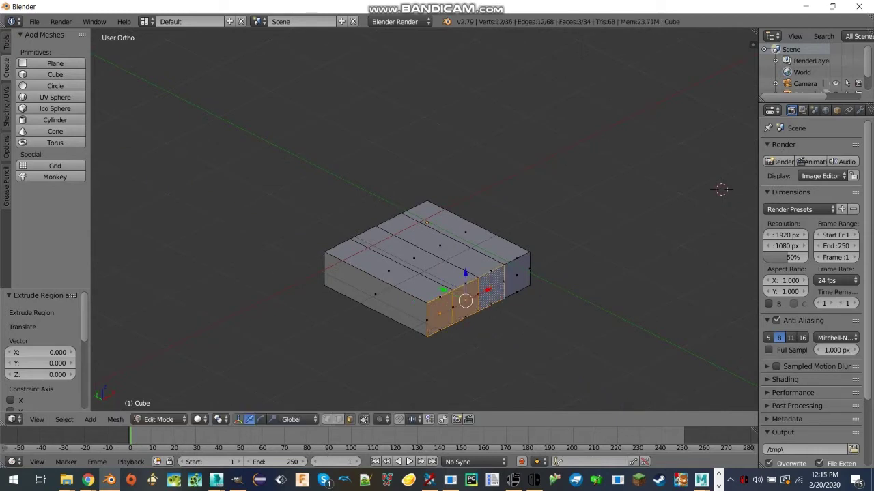
right_click(517, 276, "shift")
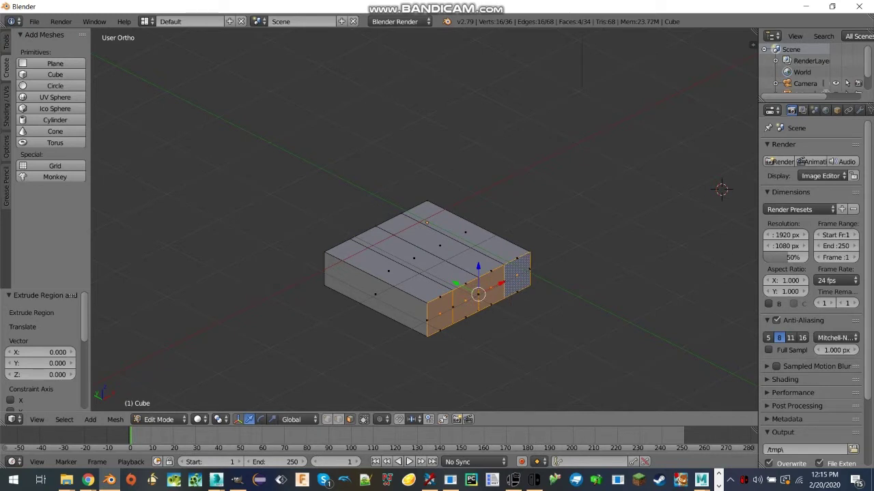
key("e")
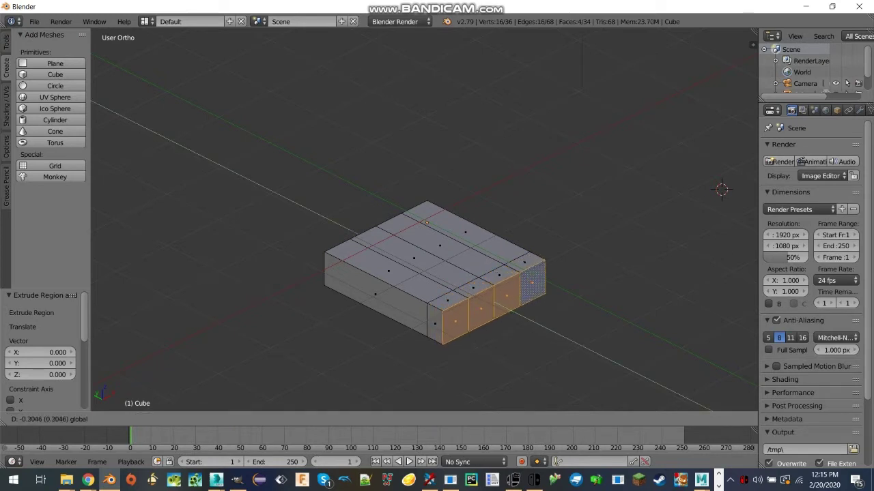
left_click_drag(468, 290, 471, 290)
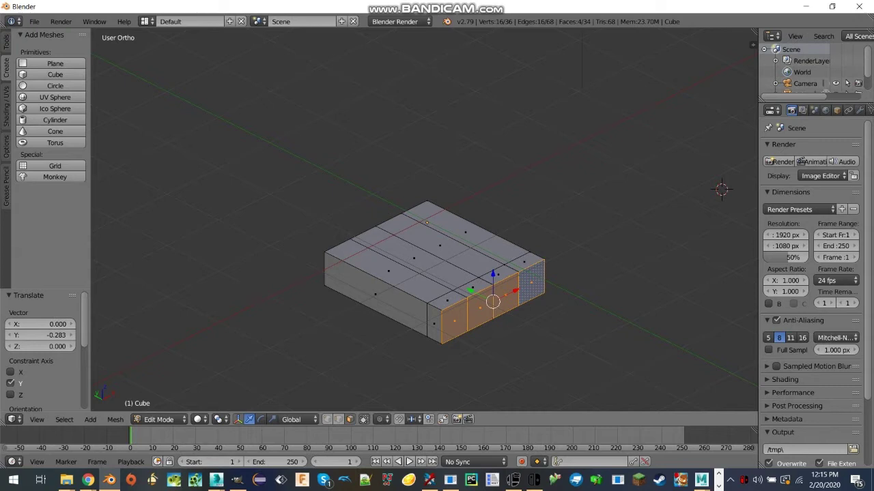
Scale the end face of the outermost strip on the negative X side to about 0.737 in the front view.
right_click(455, 322)
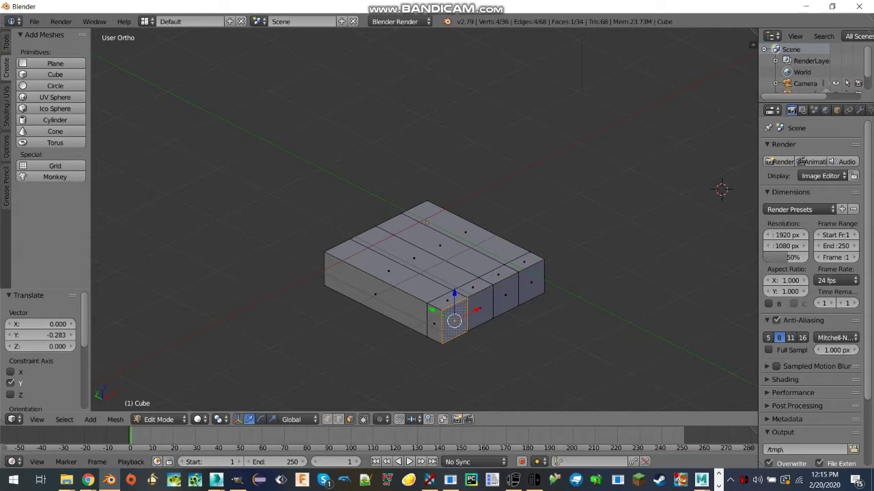
key("KP_3")
key("KP_1")
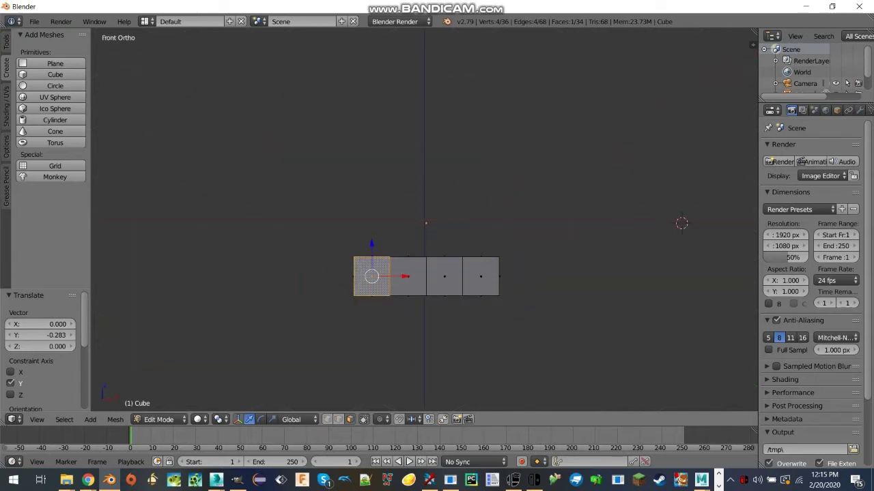
scroll(424, 220, "up", 2)
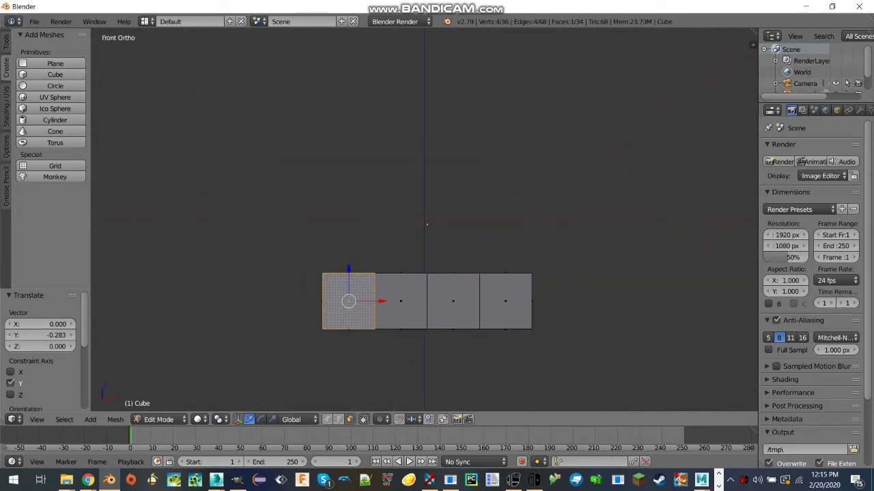
key("s")
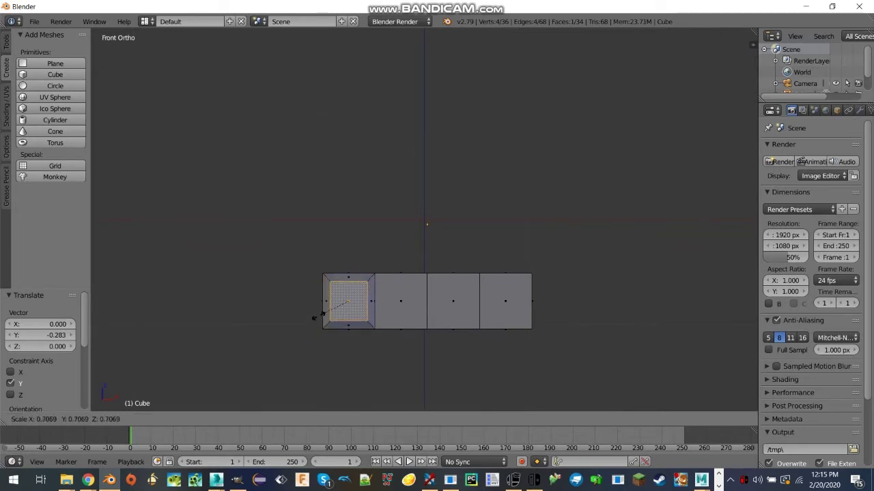
left_click(312, 318)
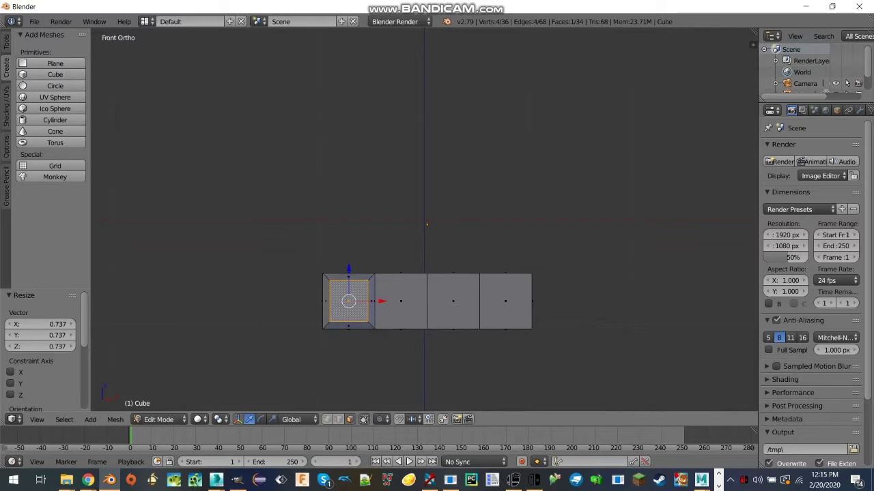
Scale the other three end faces one by one toward positive X, to about 0.739, 0.769 and 0.790.
right_click(401, 301)
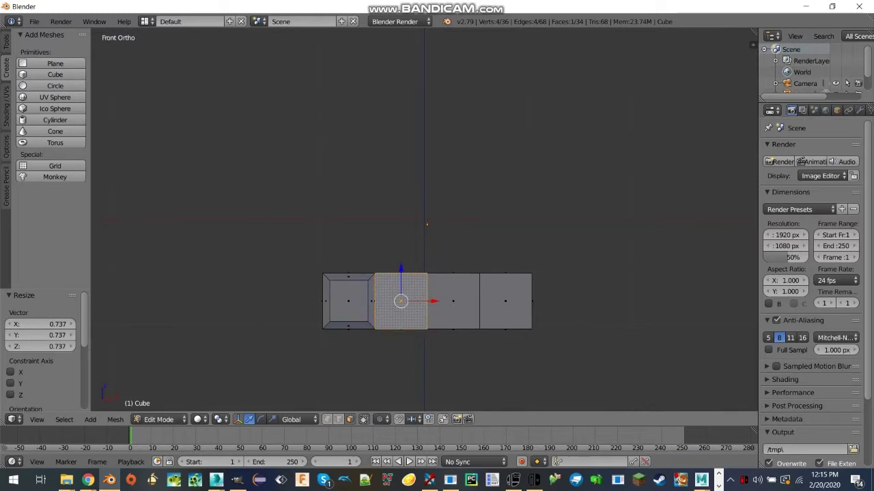
key("s")
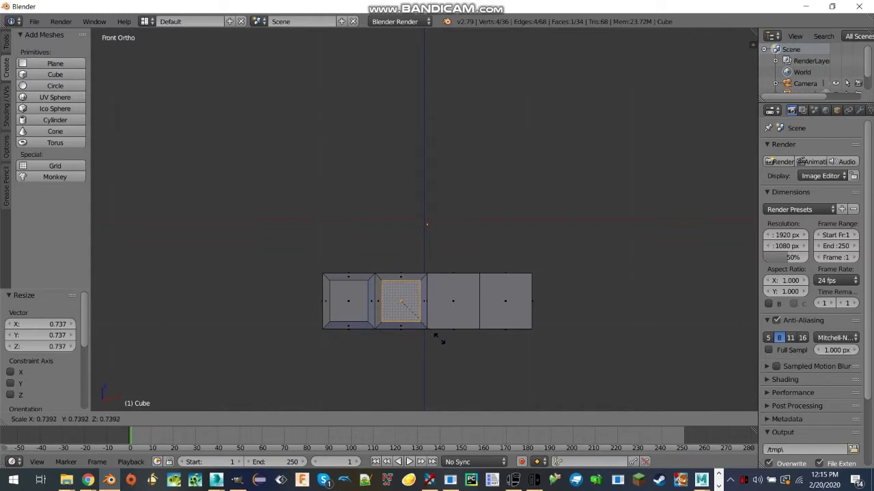
left_click(437, 337)
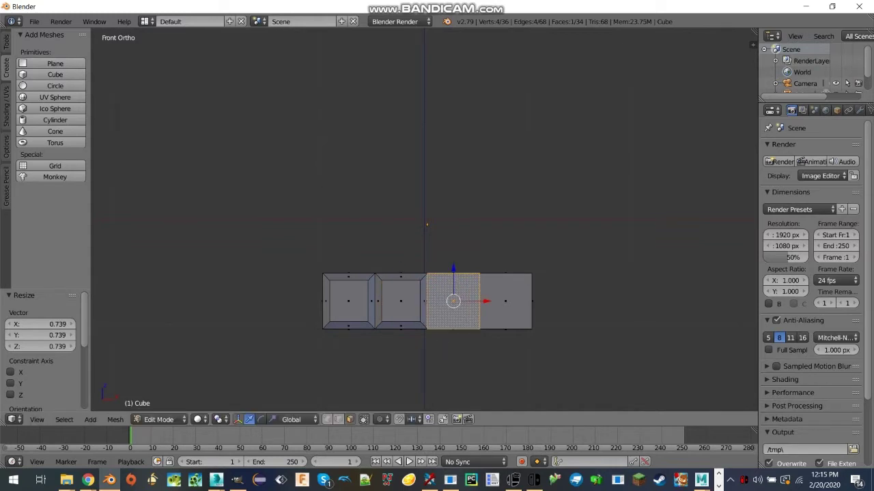
key("s")
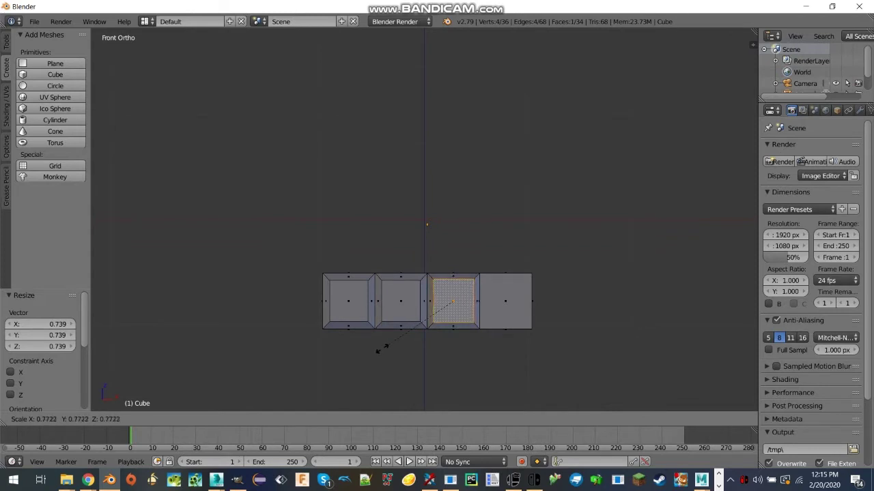
left_click(380, 351)
right_click(505, 301)
key("s")
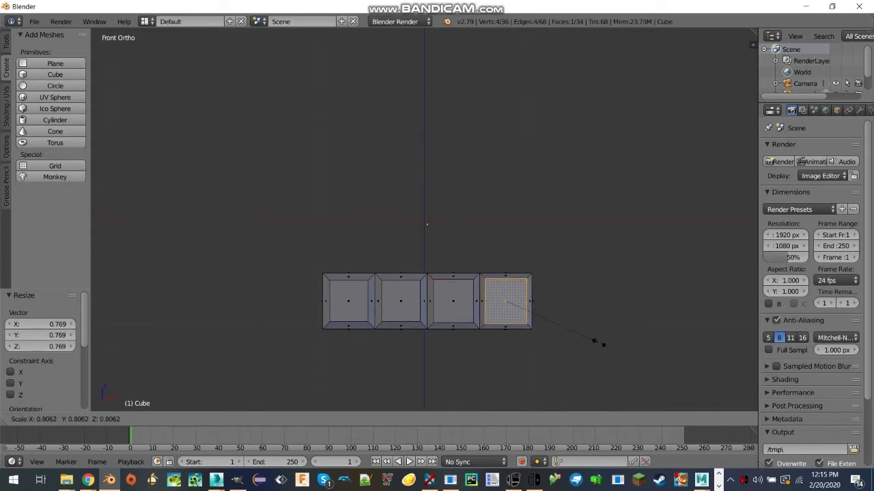
left_click(599, 346)
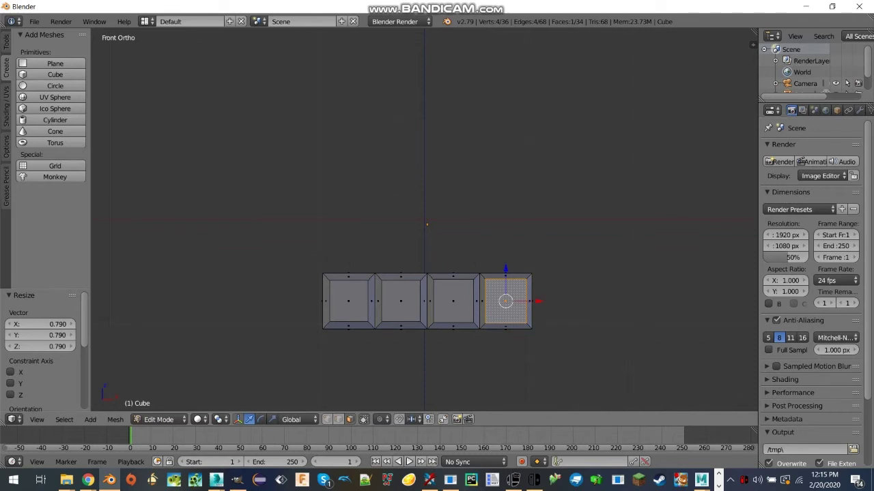
Select the four tapered end faces and extrude them about 0.654 units along negative Y in the top view to form the first finger segments.
right_click(453, 301, "shift")
right_click(400, 301, "shift")
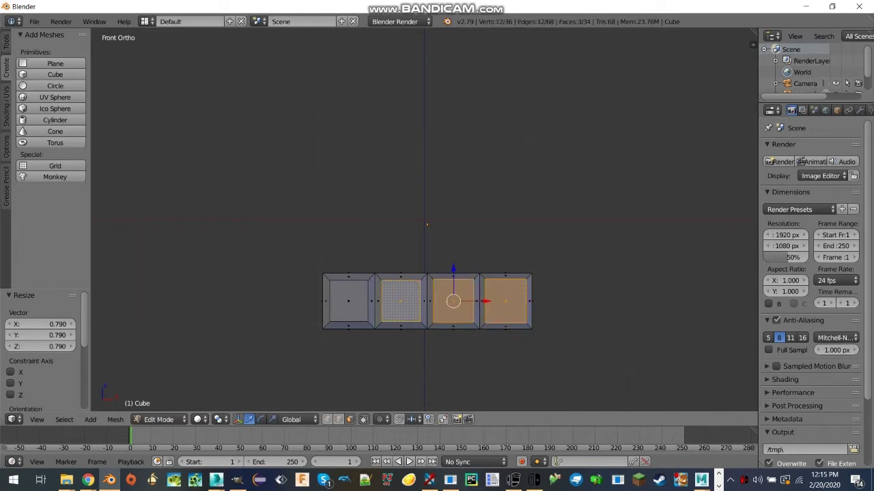
right_click(348, 301, "shift")
key("KP_7")
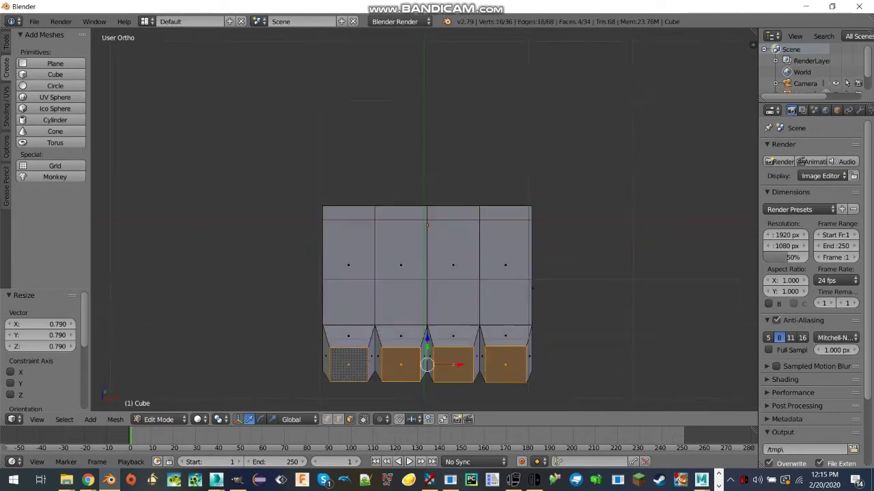
scroll(638, 357, "down", 3)
scroll(681, 383, "up", 1)
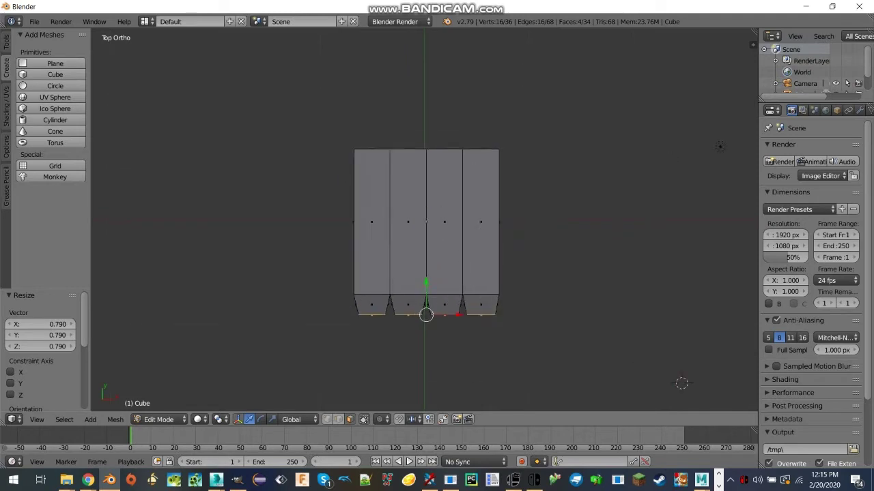
scroll(681, 383, "up", 1)
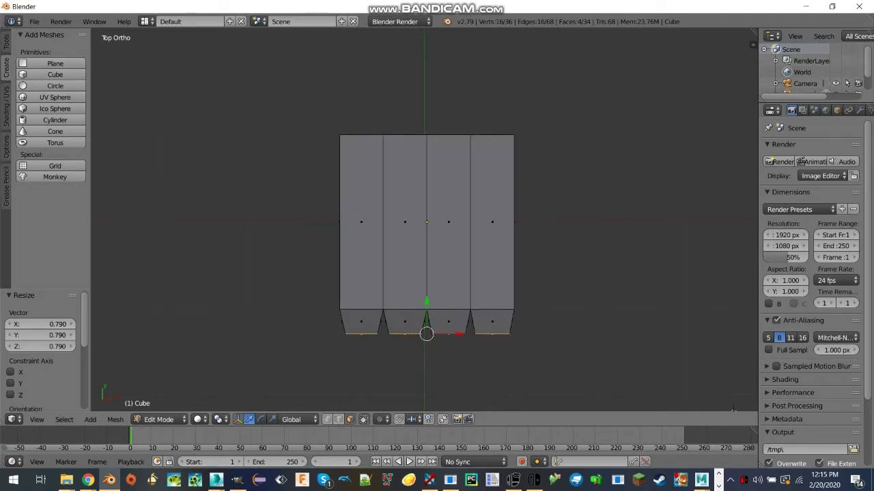
scroll(683, 380, "down", 2)
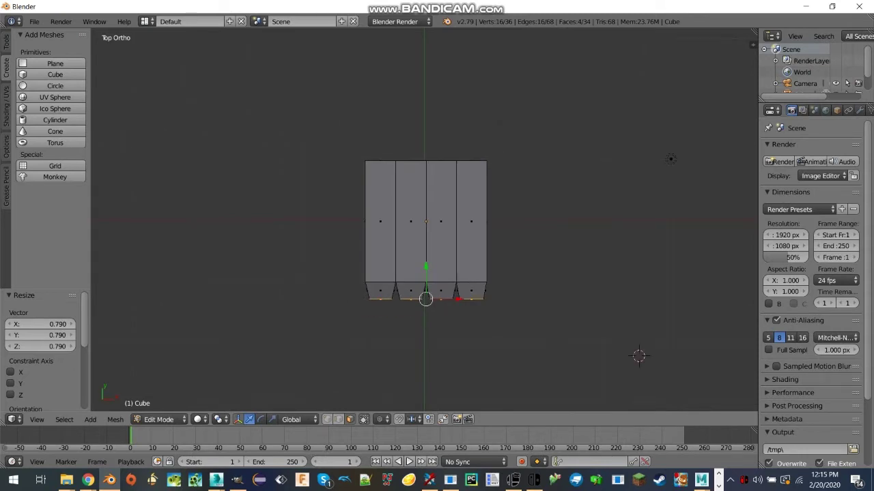
key("e")
key("Escape")
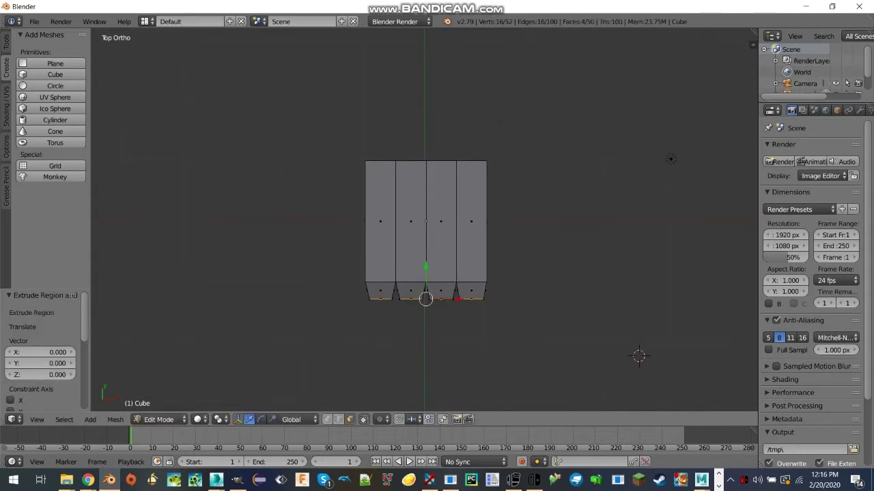
key("g")
key("y")
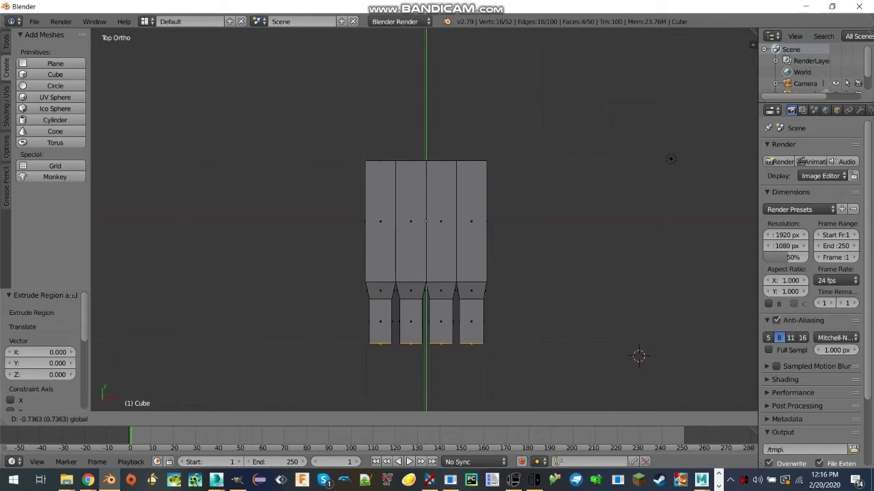
key("Return")
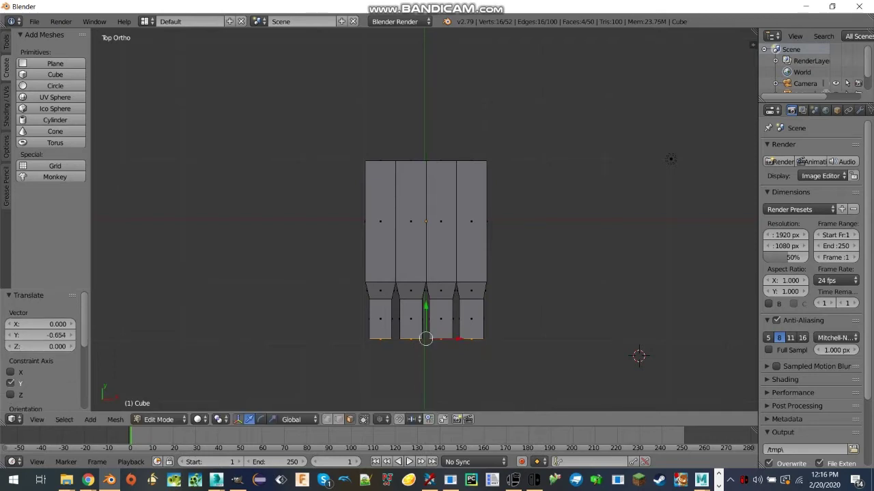
Extrude the four finger ends again by about 0.068 units along negative Y for a thin joint section.
key("e")
key("Escape")
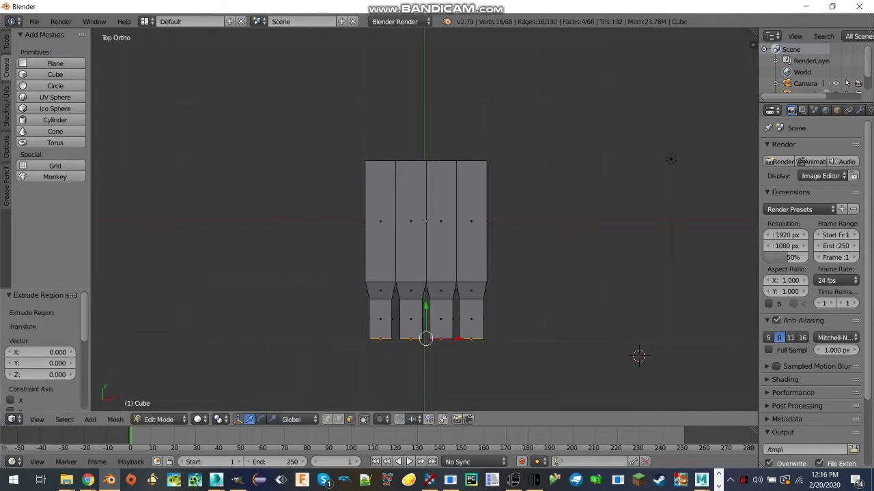
key("g")
key("y")
key("Return")
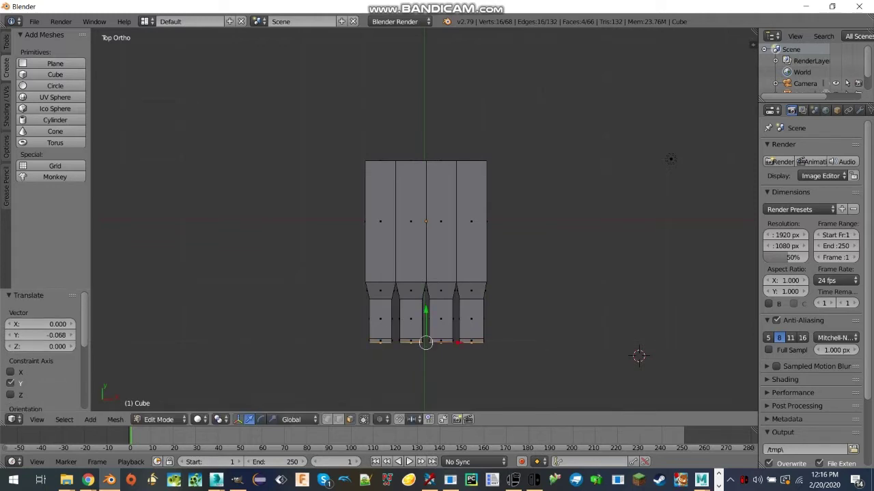
Add a second thin joint section by extruding the four finger ends about 0.081 units along negative Y.
scroll(425, 253, "down", 1)
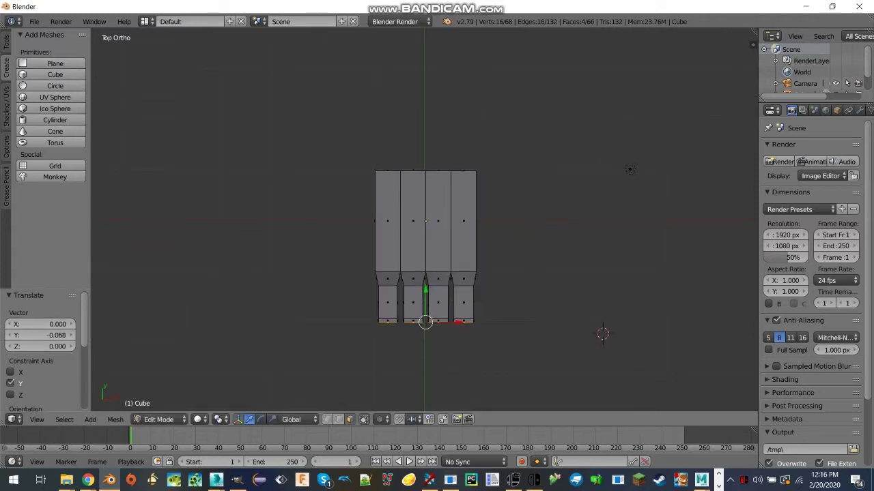
key("e")
right_click(425, 322)
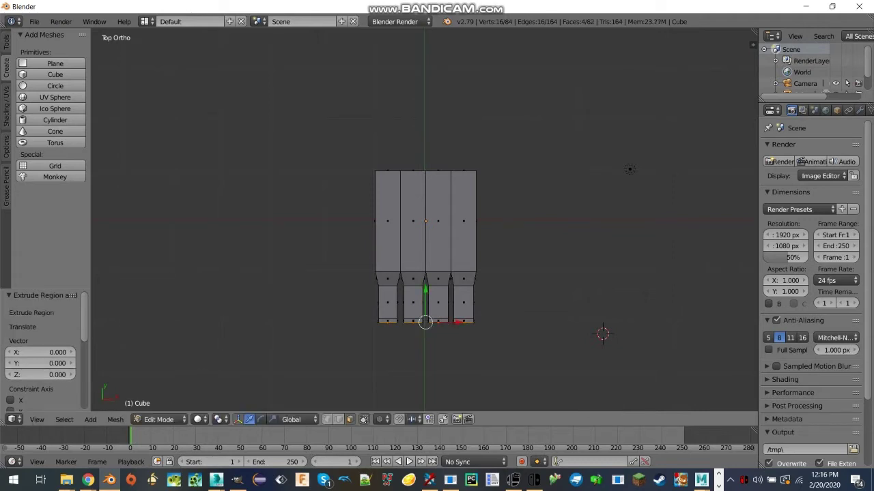
key("g")
key("y")
left_click(425, 325)
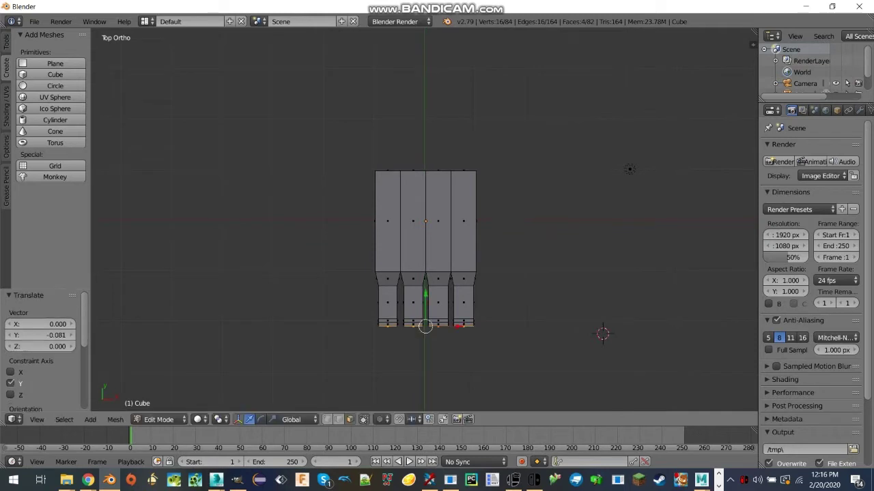
Extrude the four finger ends about 0.568 units along negative Y to form the second long segments.
key("e")
right_click(425, 326)
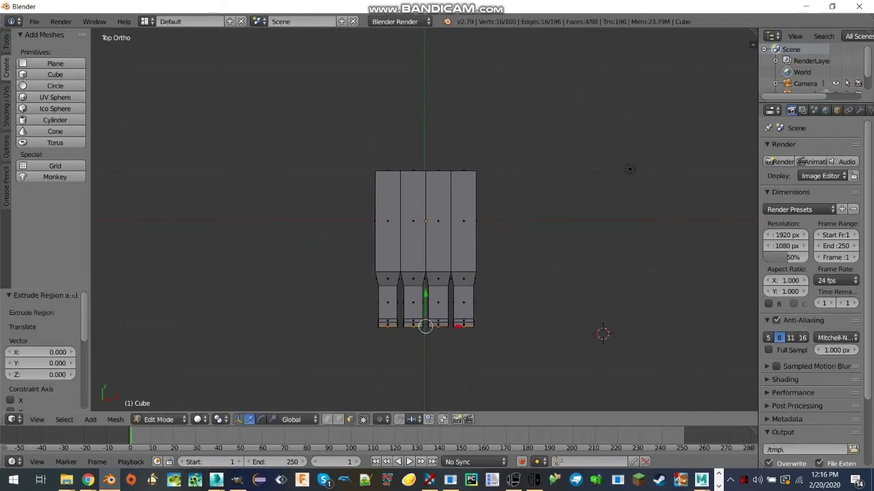
key("g")
key("y")
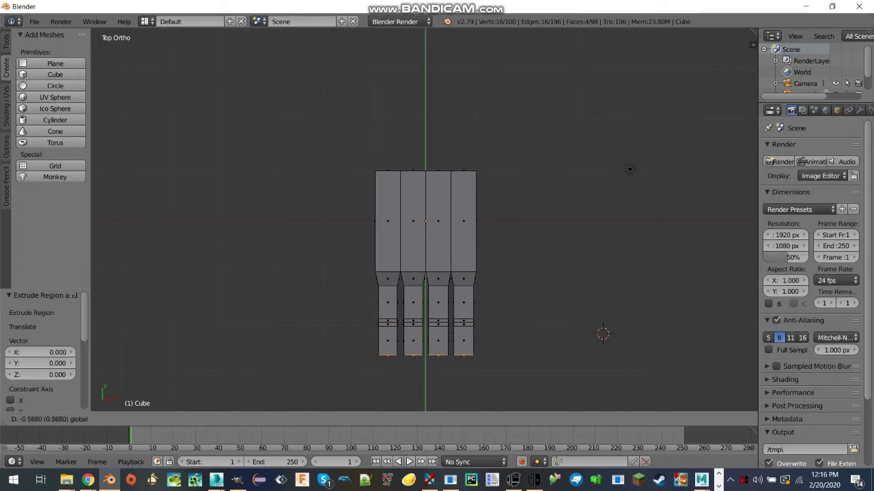
left_click(425, 354)
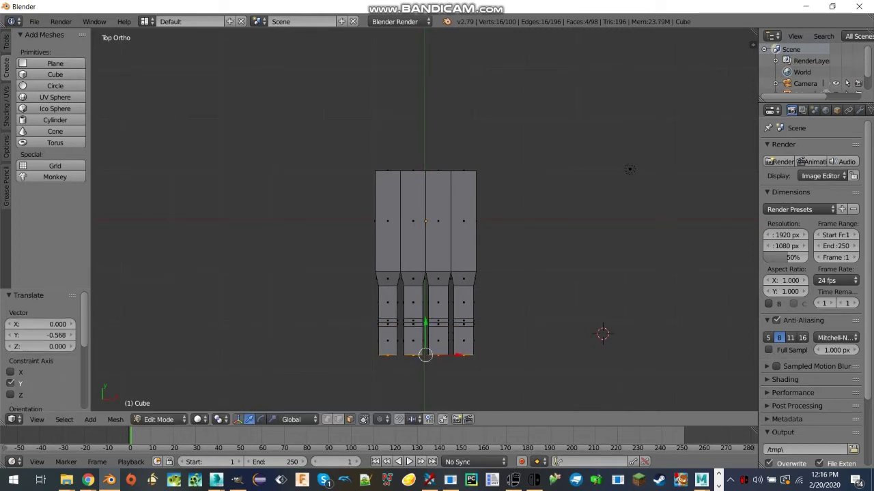
Extrude a thin joint section about 0.045 units along negative Y from the ends of the second finger segments.
key("e")
right_click(425, 354)
key("g")
key("y")
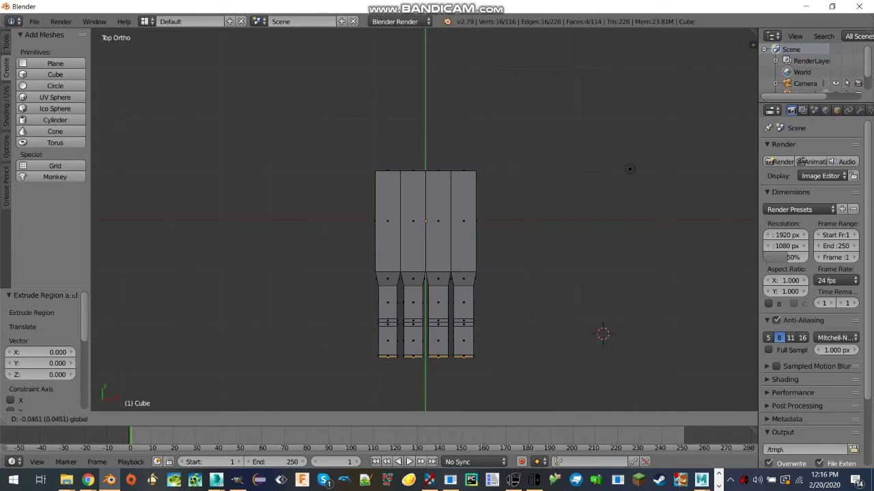
left_click(425, 358)
Extrude the four finger ends about 0.081 units along negative Y to complete the second pair of thin joint sections.
key("e")
right_click(425, 358)
key("g")
key("y")
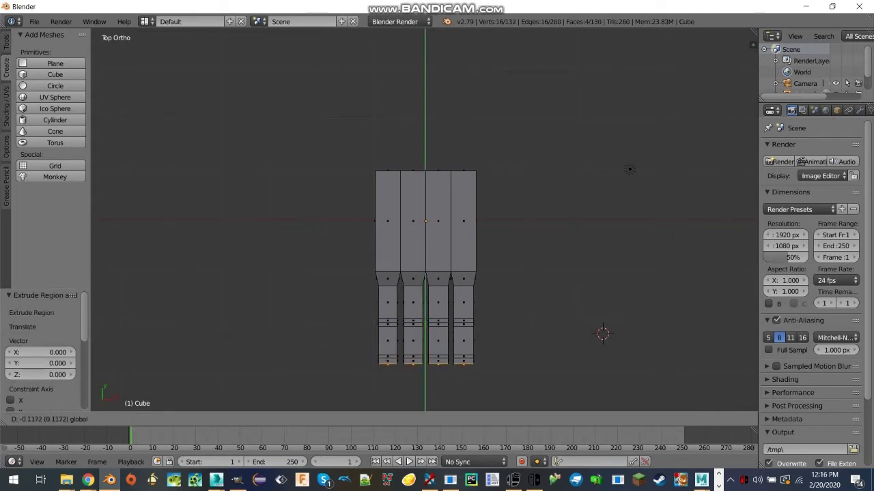
left_click(425, 338)
Extrude the four finger ends about 0.638 units along negative Y to form the fingertip segments.
scroll(425, 339, "down", 1)
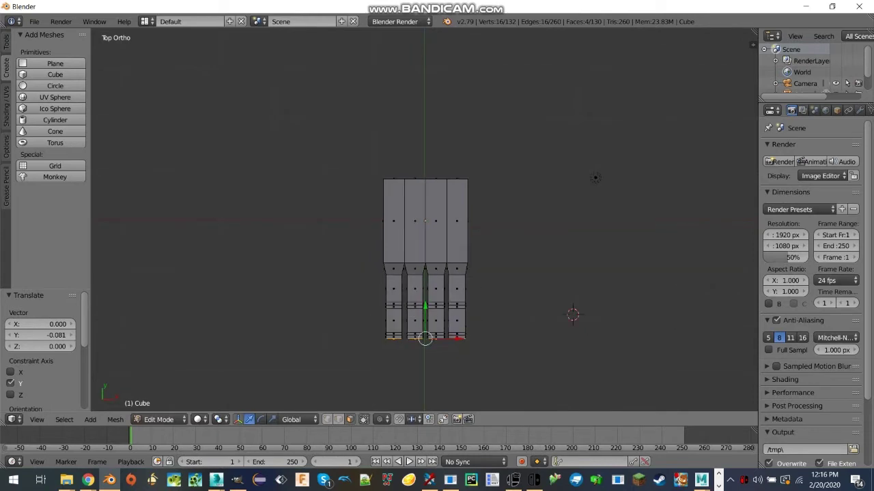
key("e")
right_click(426, 339)
key("g")
key("y")
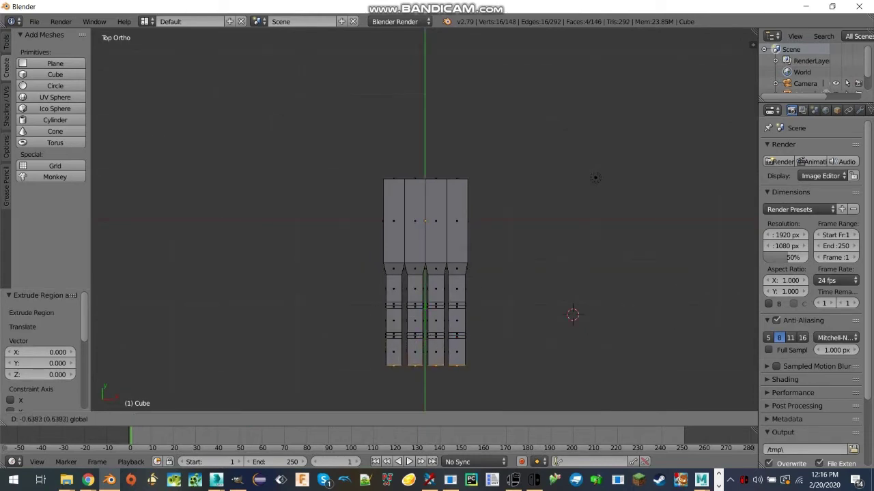
left_click(425, 365)
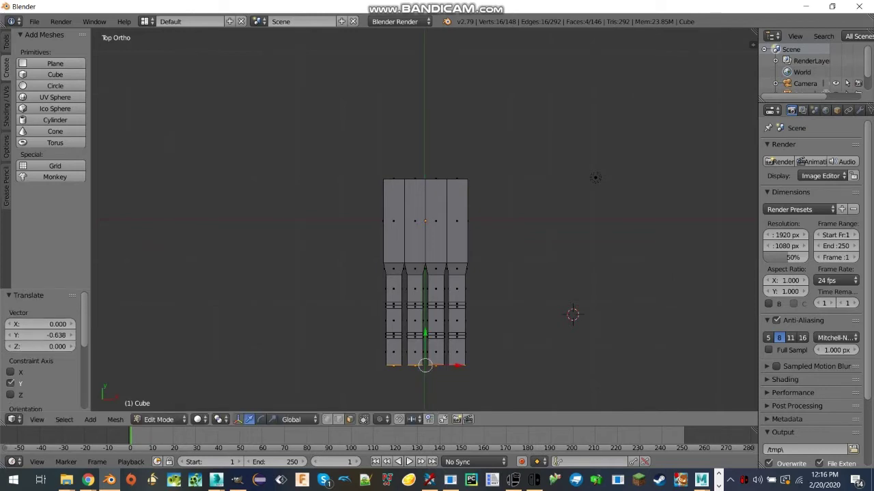
middle_click_drag(425, 365, 450, 314)
right_click(418, 277)
right_click(451, 265, "shift")
right_click(471, 257, "shift")
key("KP_7")
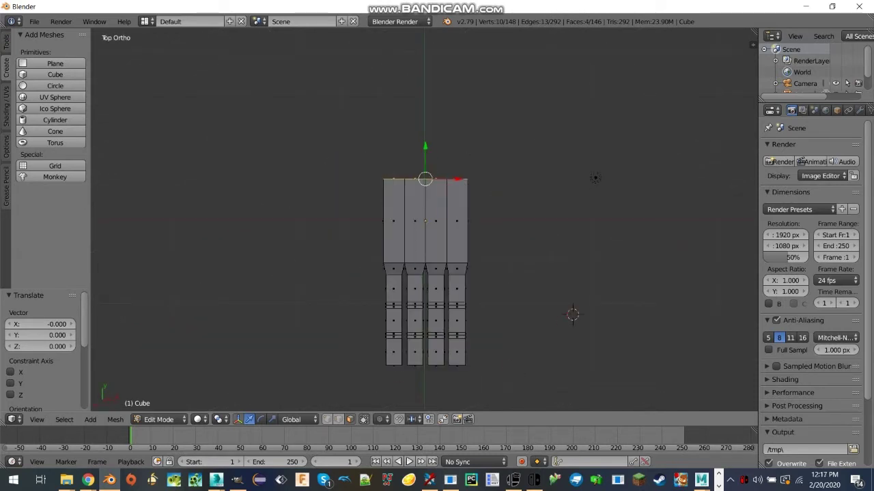
right_click(457, 221)
right_click(415, 221)
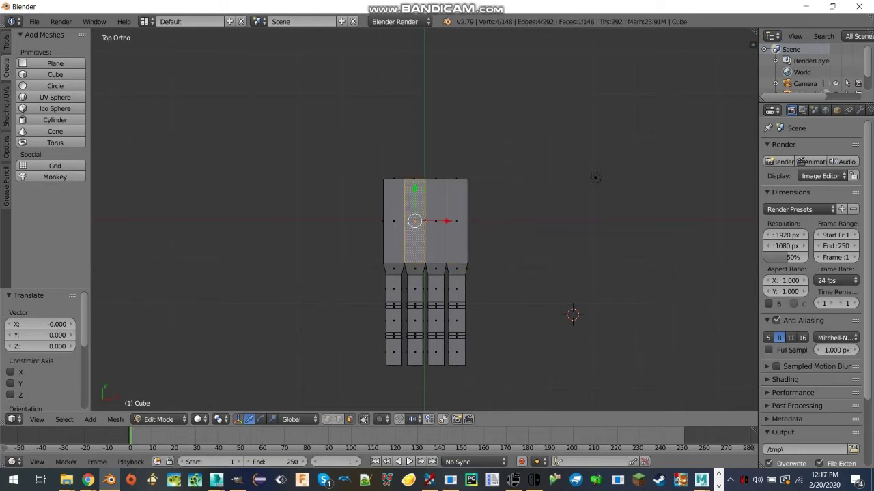
right_click(435, 221)
right_click(394, 221)
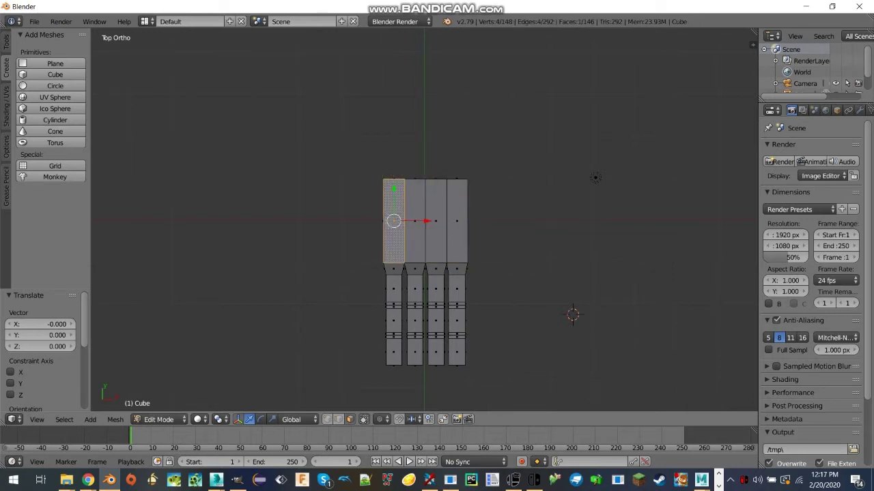
key("a")
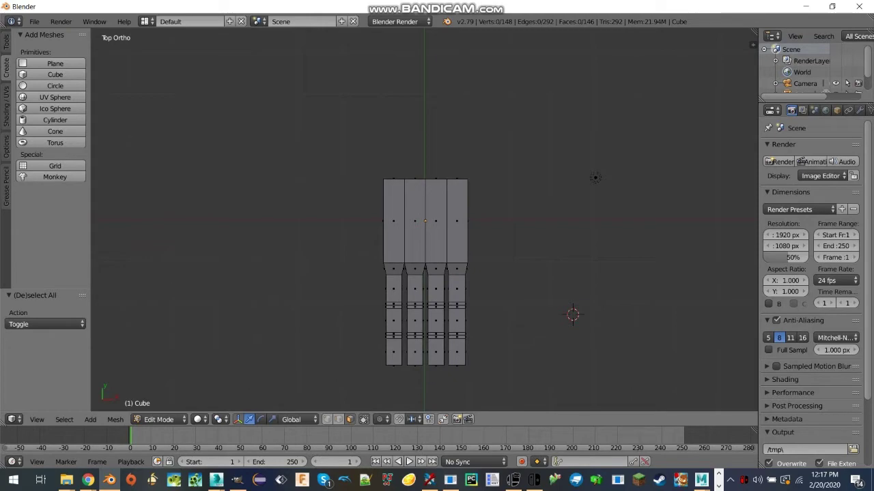
Extrude the four faces at the palm's wrist end about 0.57 units along positive Y.
scroll(425, 273, "up", 2)
key("KP_6")
key("KP_6")
key("KP_6")
key("KP_6")
key("KP_6")
key("KP_6")
key("KP_6")
key("KP_6")
key("KP_6")
key("KP_6")
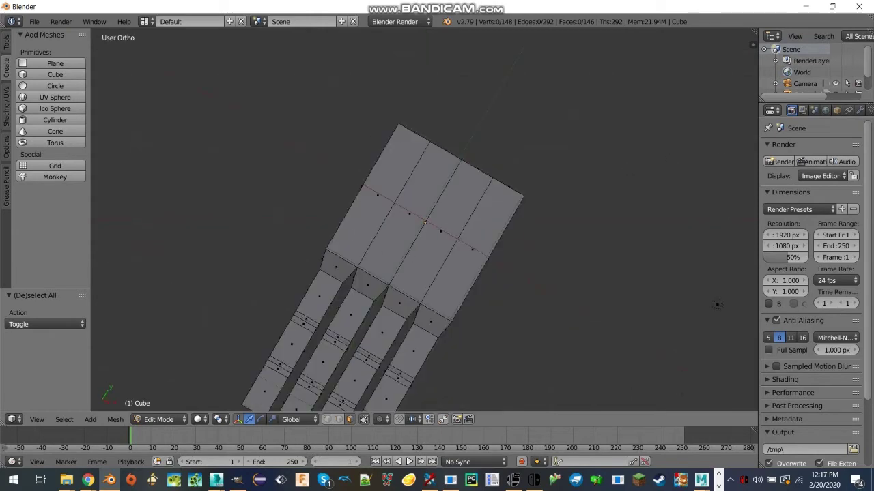
key("KP_2")
key("KP_2")
key("KP_2")
key("KP_2")
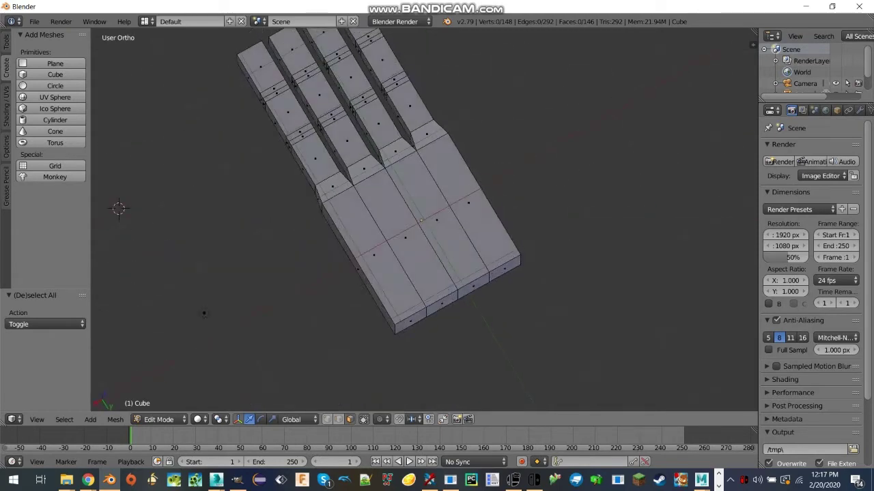
left_click(401, 305)
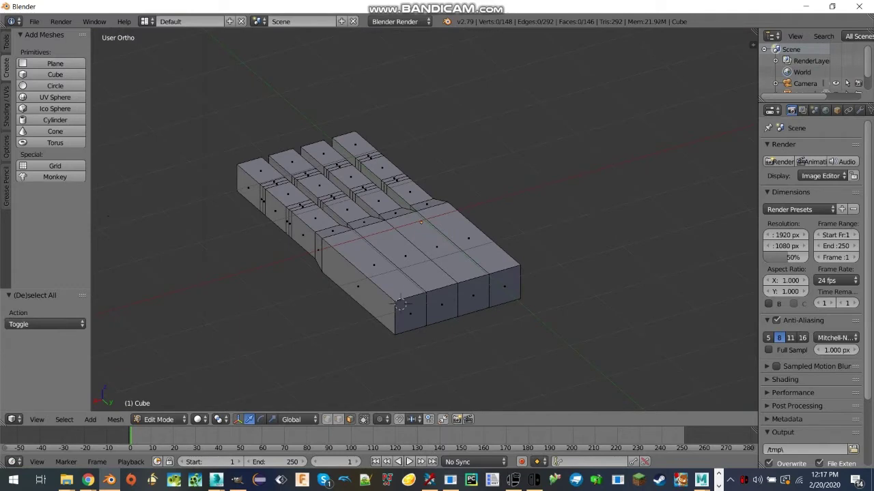
right_click(403, 306)
right_click(441, 305, "shift")
right_click(472, 297, "shift")
right_click(504, 287, "shift")
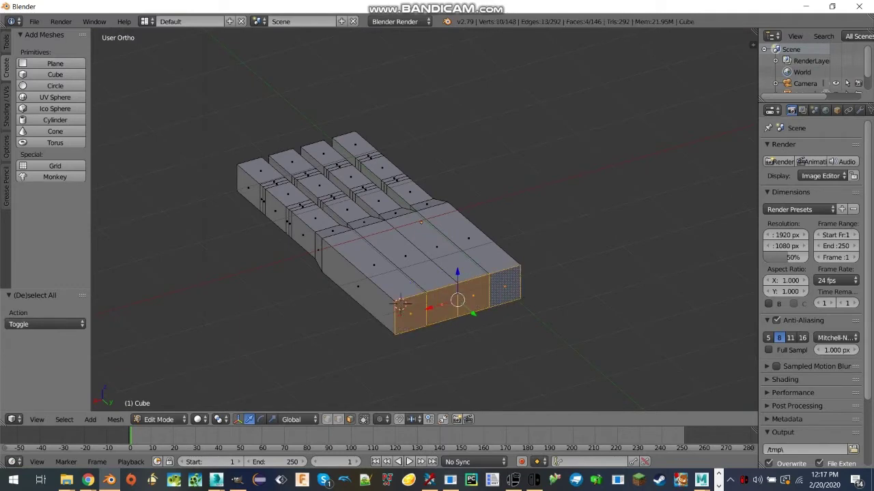
key("KP_7")
key("e")
right_click(492, 150)
left_click_drag(426, 117, 426, 75)
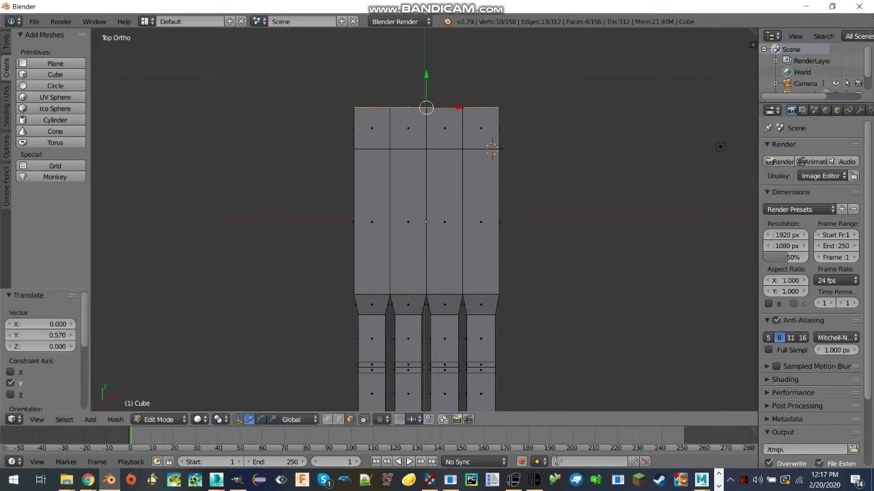
Narrow the extruded wrist end by scaling it to about 0.653 along X.
key("s")
key("x")
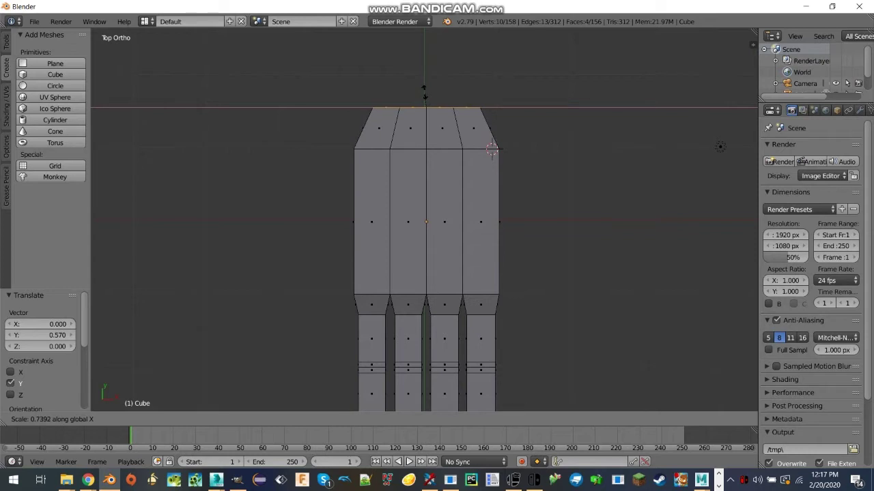
left_click(492, 150)
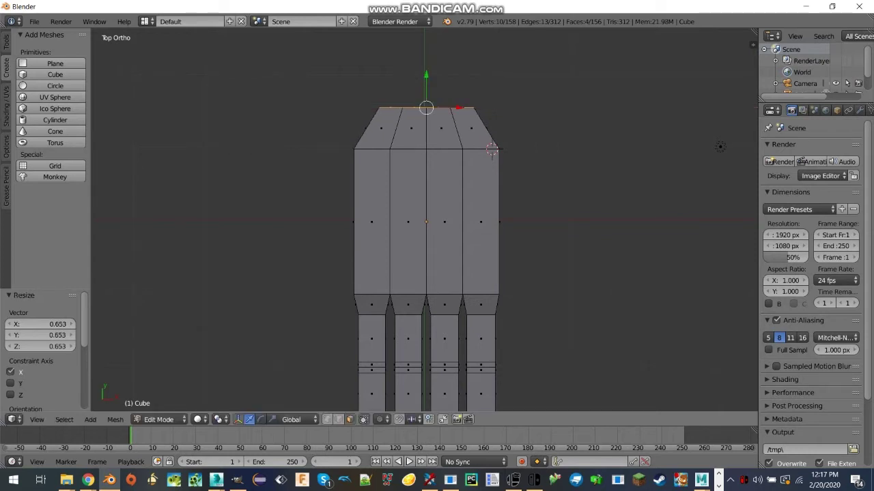
Add a single centred loop cut across the width of the palm.
scroll(462, 179, "down", 3)
scroll(424, 220, "up", 1)
middle_click_drag(466, 205, 380, 122)
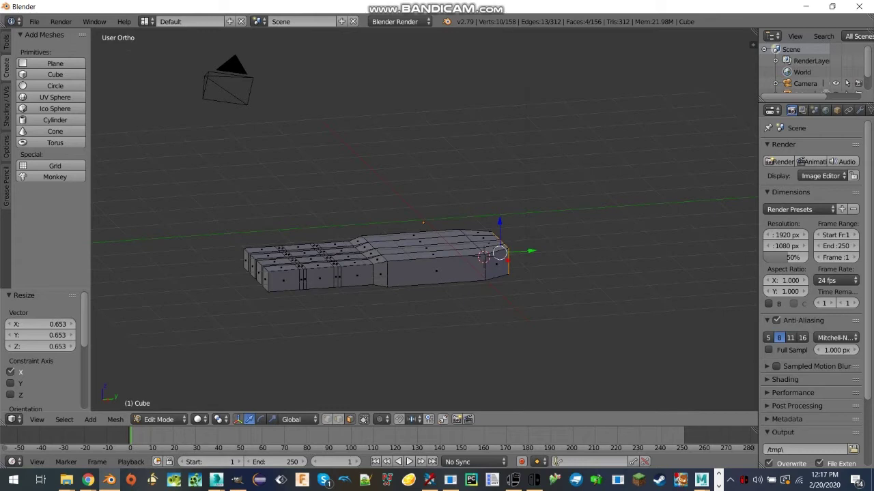
right_click(437, 271)
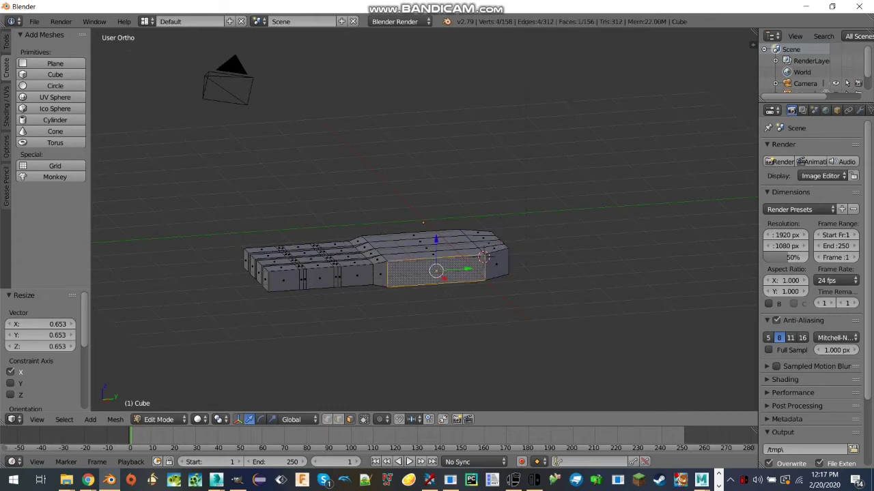
key("ctrl+r")
left_click(436, 271)
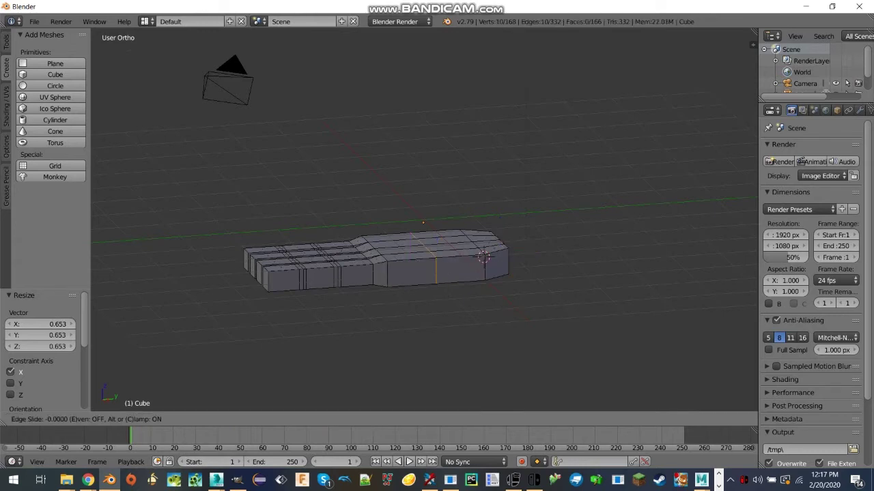
left_click(436, 271)
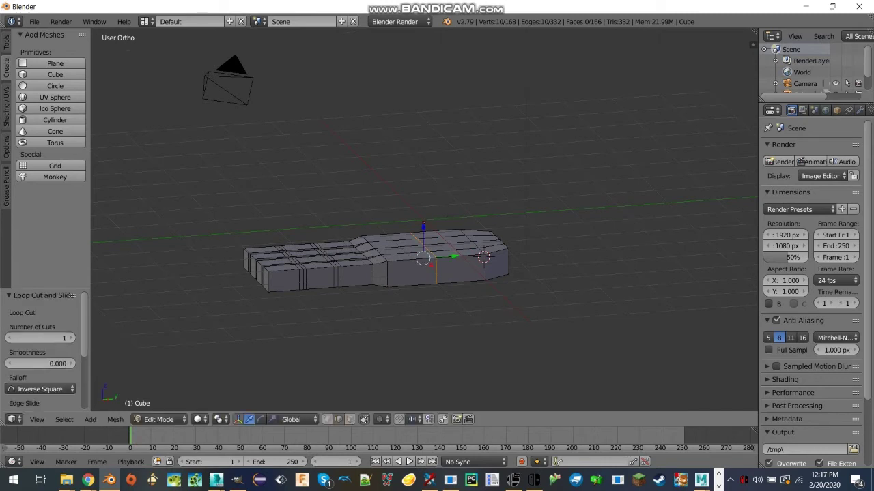
Extrude the palm's side face nearest the wrist about 0.774 units along positive X to start the thumb.
key("3")
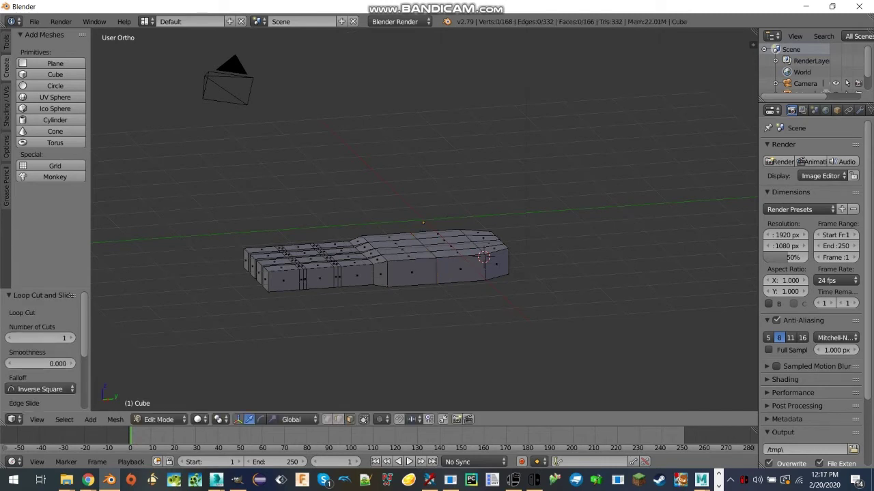
right_click(460, 269)
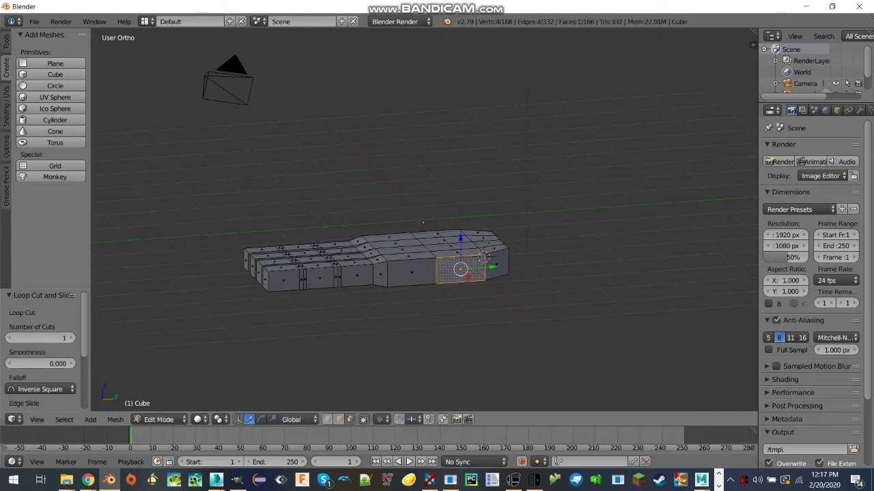
scroll(461, 269, "up", 3)
middle_click_drag(461, 269, 497, 307)
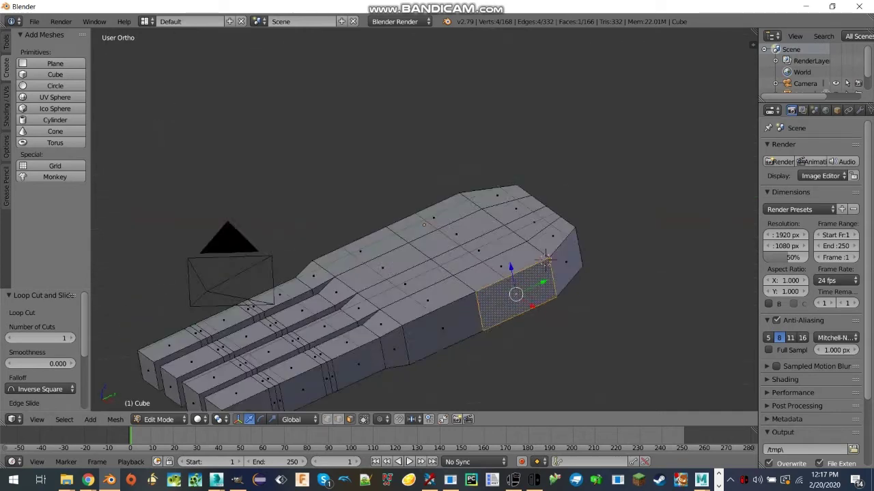
key("KP_7")
scroll(720, 146, "down", 1)
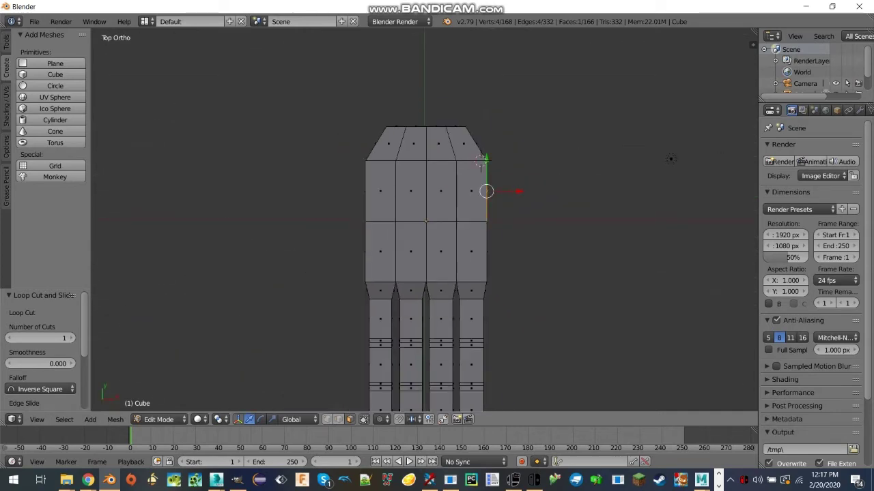
key("e")
key("Escape")
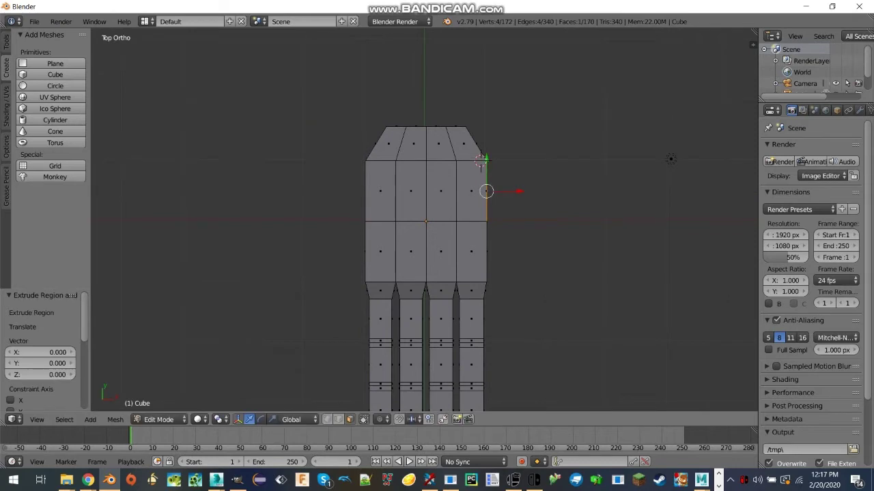
key("g")
key("x")
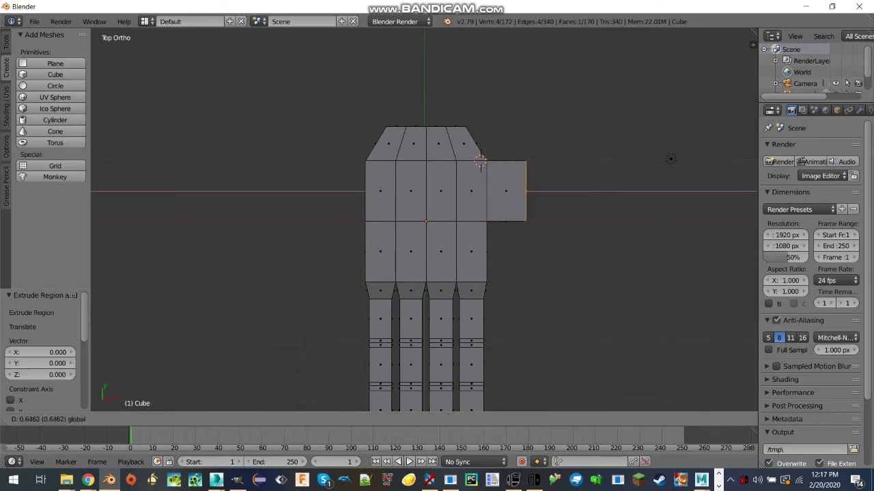
left_click(551, 189)
Taper the thumb's end face to about 0.777 along Y and move it slightly outward along X.
key("s")
key("y")
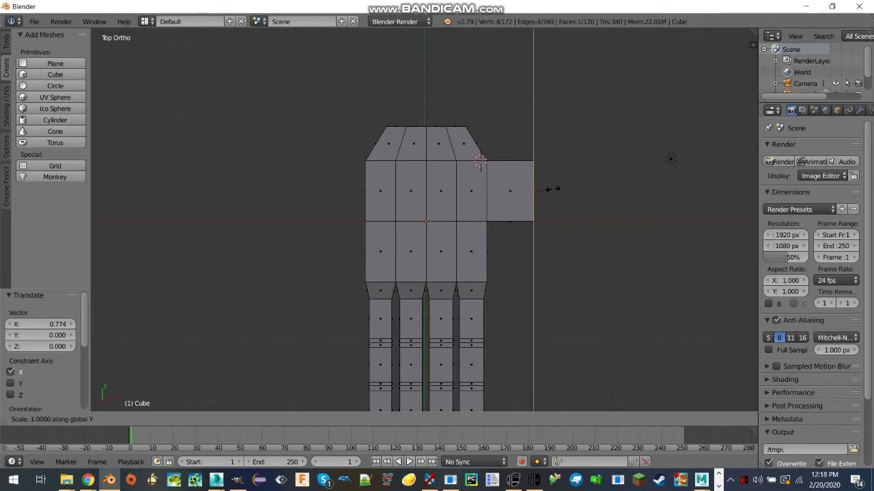
left_click(547, 189)
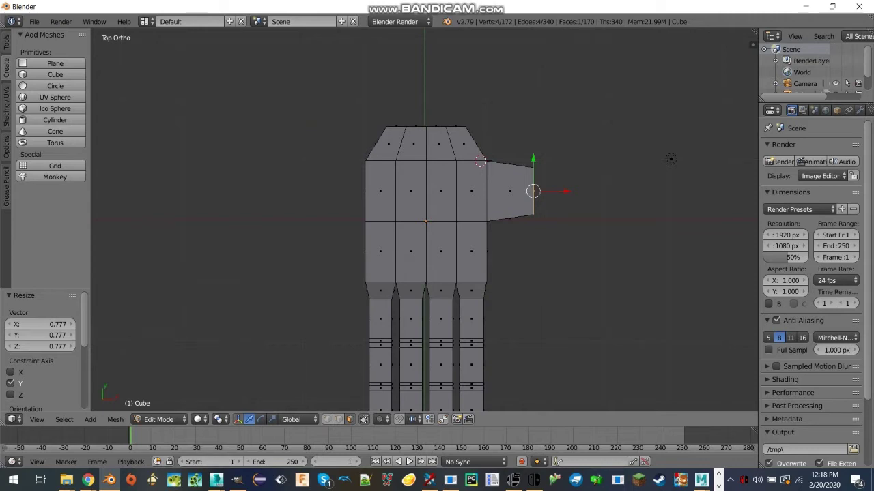
key("g")
key("x")
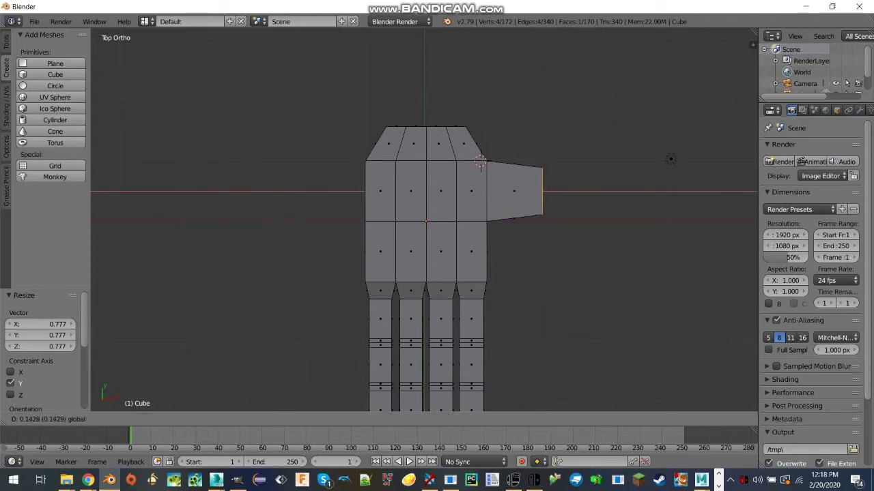
left_click(546, 191)
Extrude two thin joint sections from the thumb's end along positive X, making the second about 0.068 units long.
key("e")
left_click(546, 190)
key("g")
key("x")
left_click(547, 191)
key("e")
left_click(547, 191)
key("g")
key("x")
left_click(545, 191)
Extrude the thumb's end face about 0.781 units along positive X to form the thumb tip.
key("e")
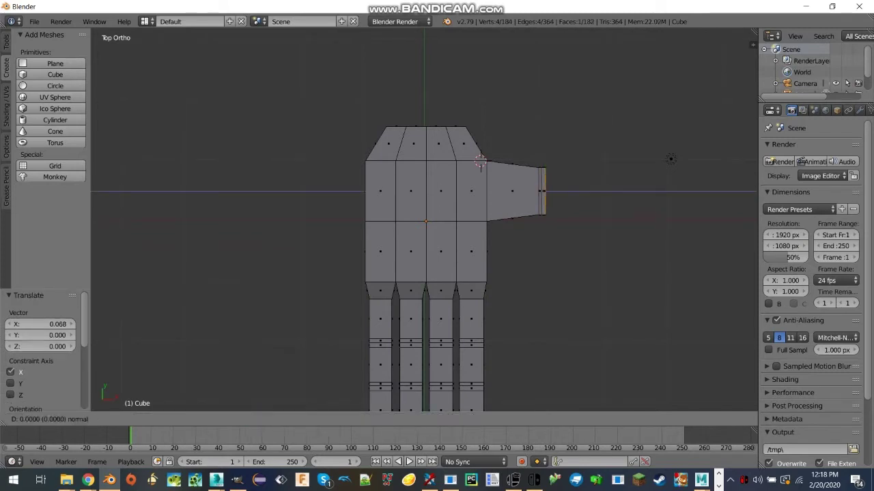
left_click(545, 191)
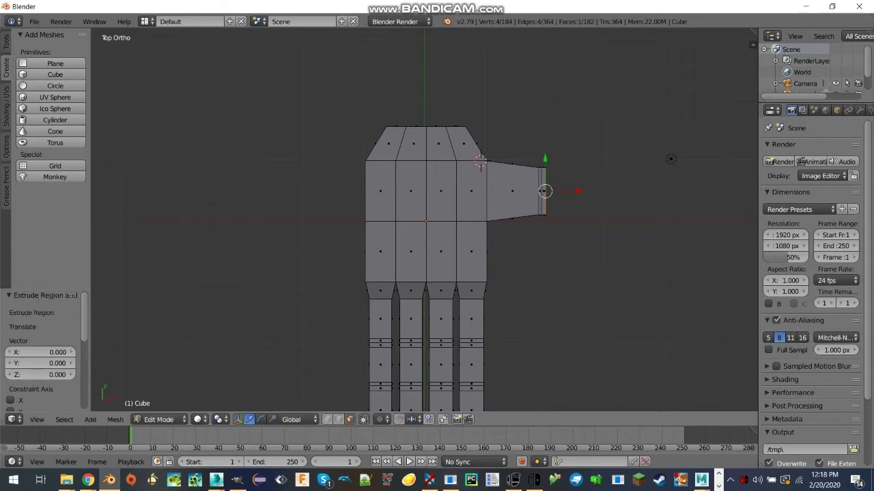
key("g")
key("x")
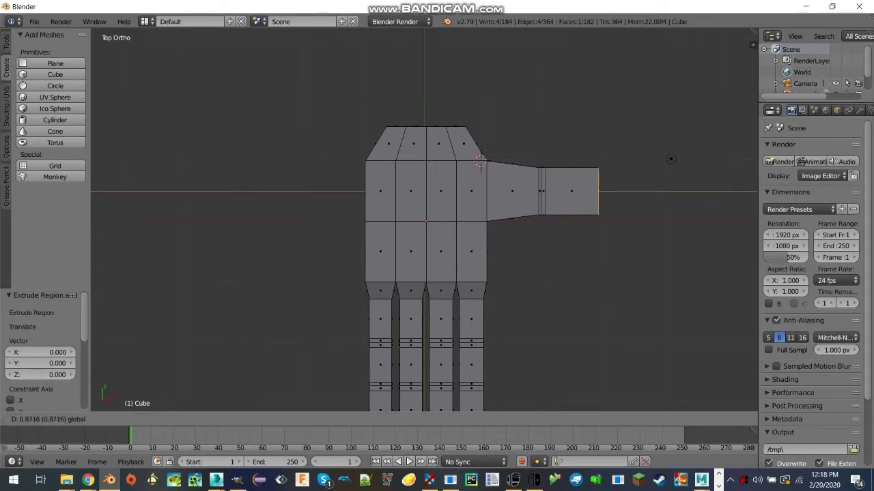
key("Return")
Return to Object Mode and open the modifier settings for the hand mesh.
scroll(425, 220, "down", 2)
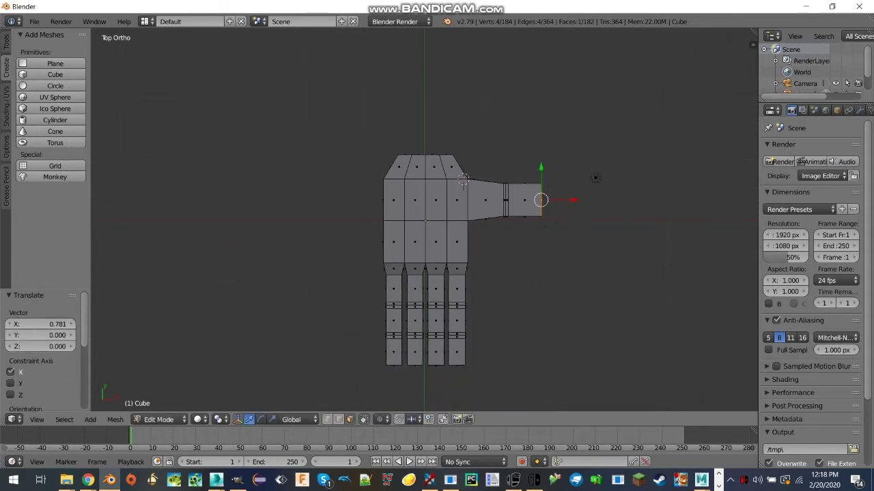
left_click(158, 419)
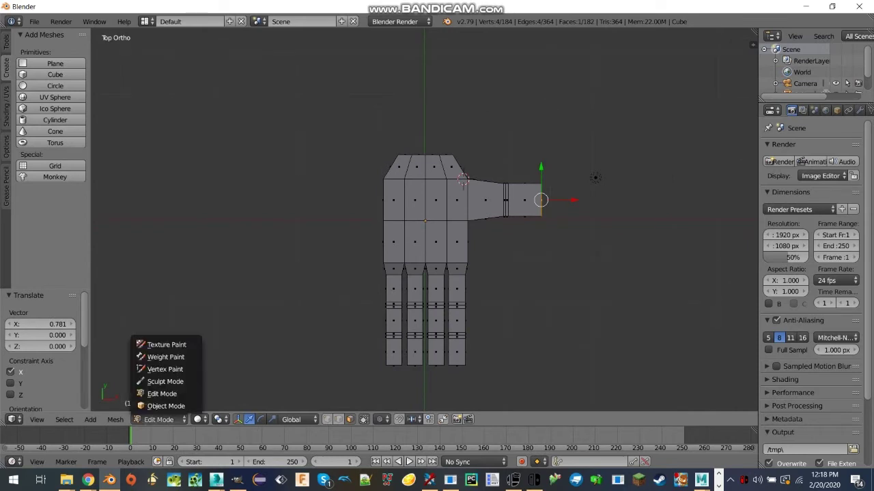
left_click(165, 406)
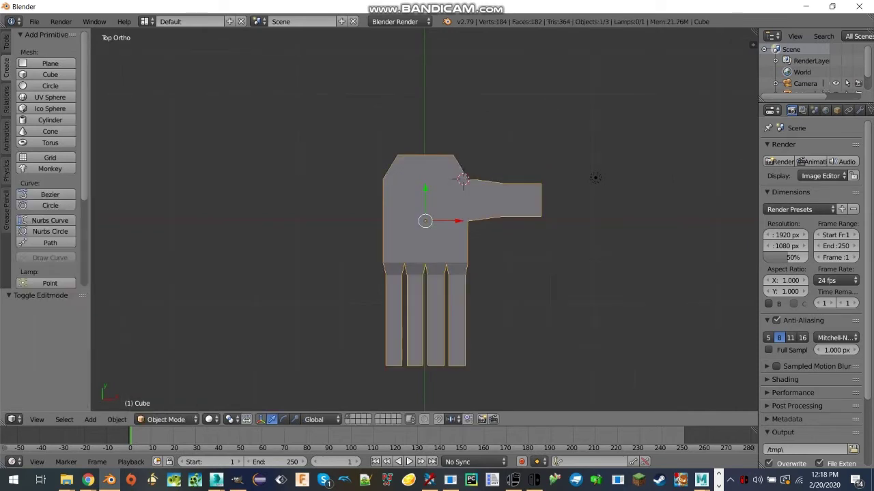
key("KP_0")
key("KP_0")
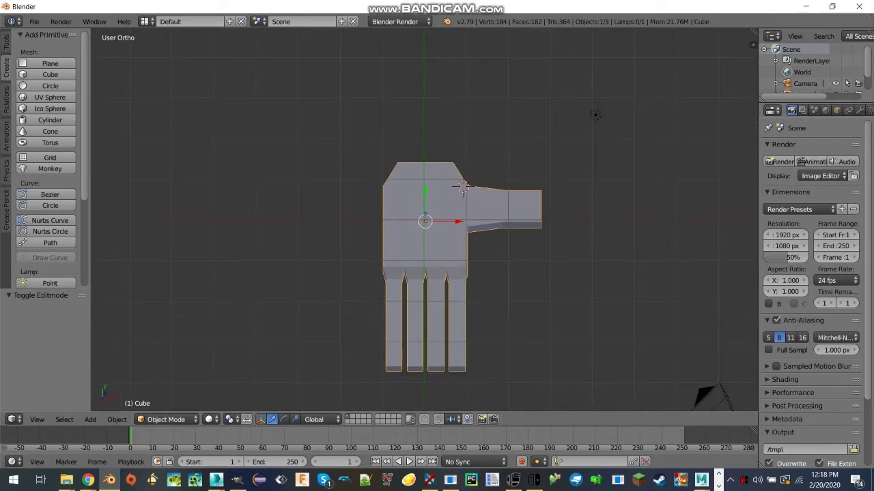
left_click(859, 110)
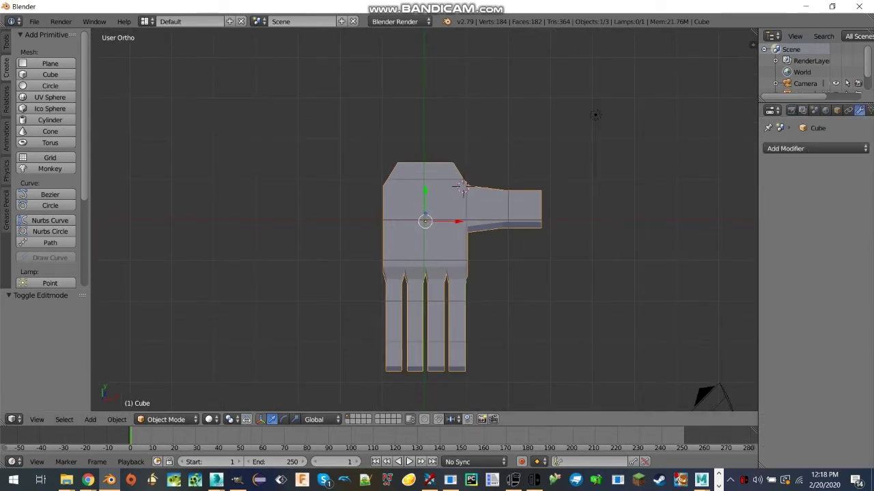
Try a Subdivision Surface modifier with 2 view subdivisions on the hand mesh, inspect the smoothed shape, and remove the modifier.
left_click_drag(758, 218, 723, 218)
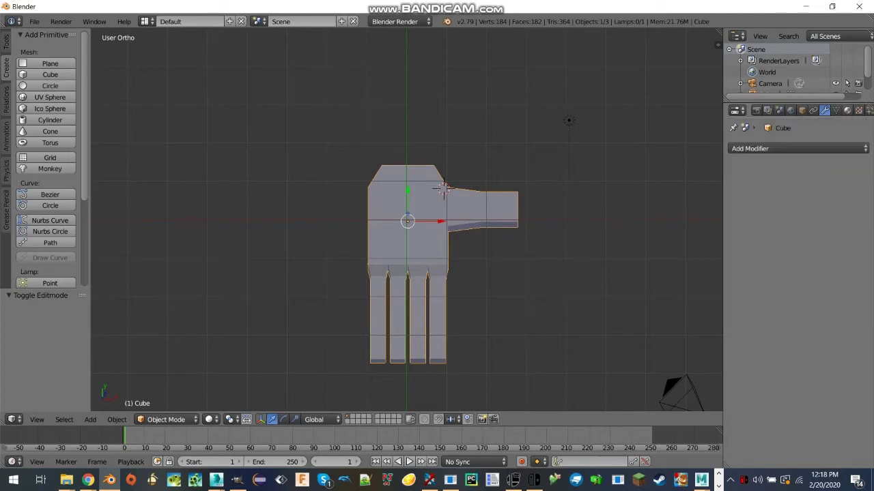
left_click(797, 148)
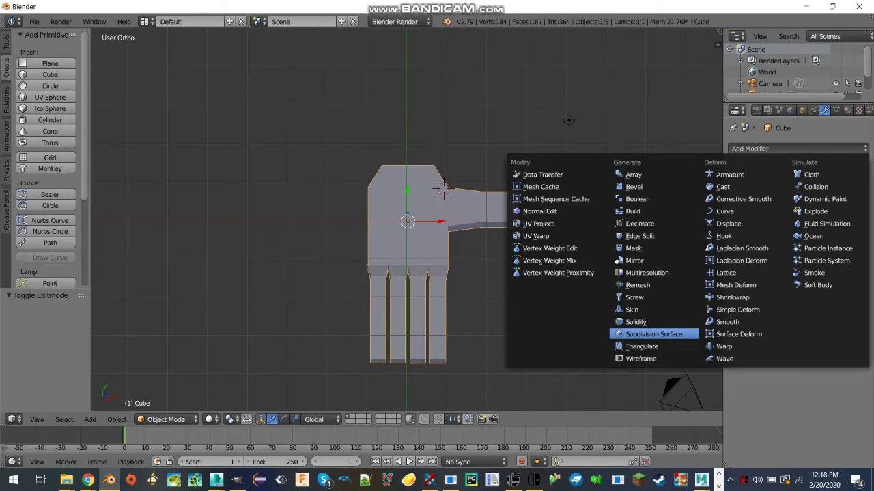
left_click(653, 334)
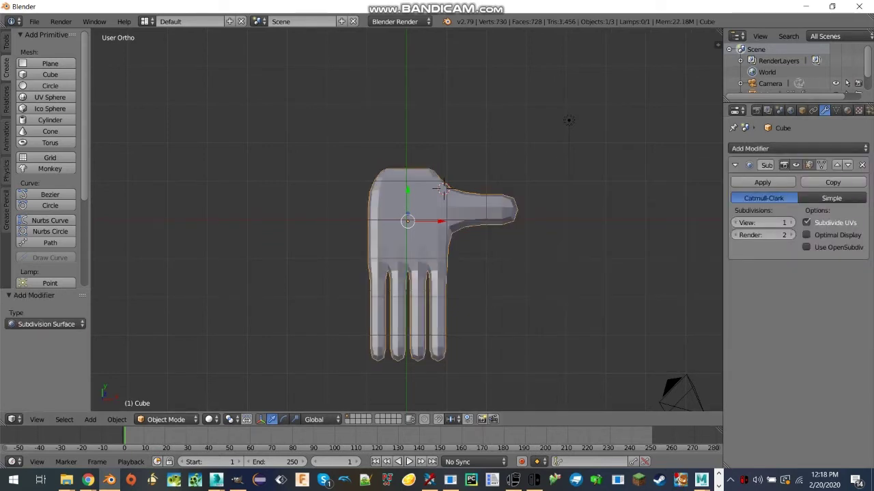
left_click(791, 223)
middle_click_drag(443, 188, 452, 216)
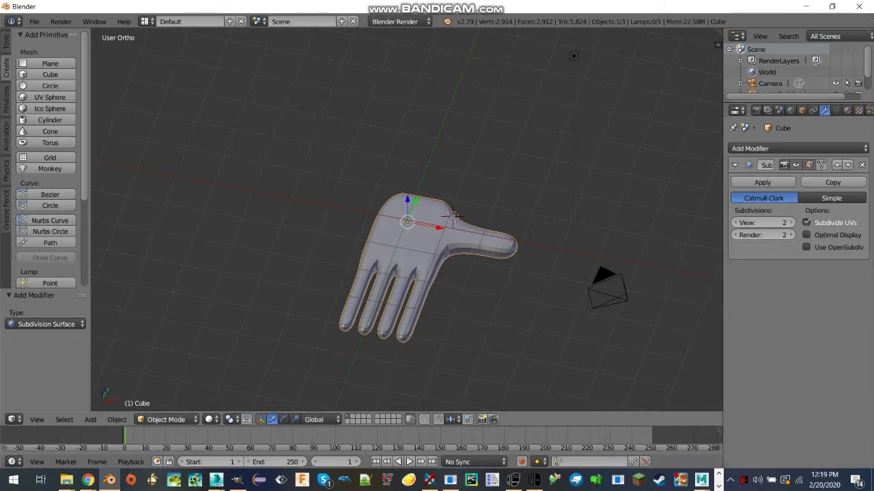
left_click(862, 165)
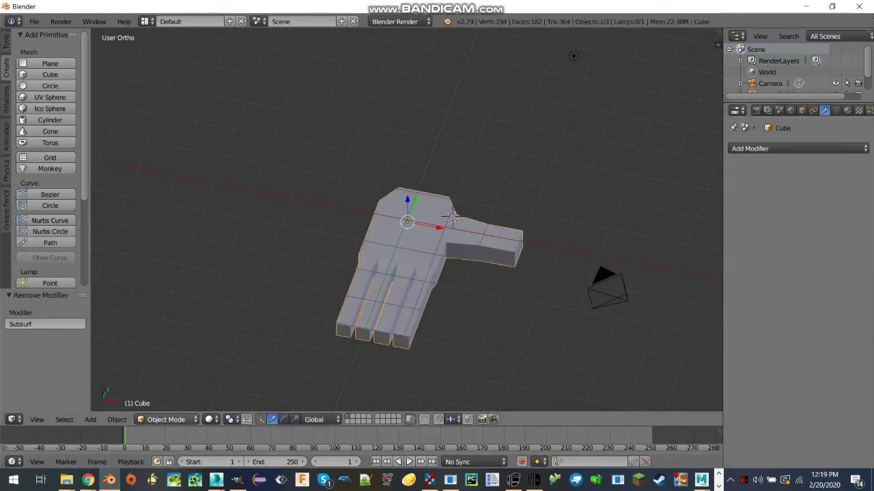
Add an armature at the 3D cursor and enable its X-Ray display.
scroll(50, 239, "down", 5)
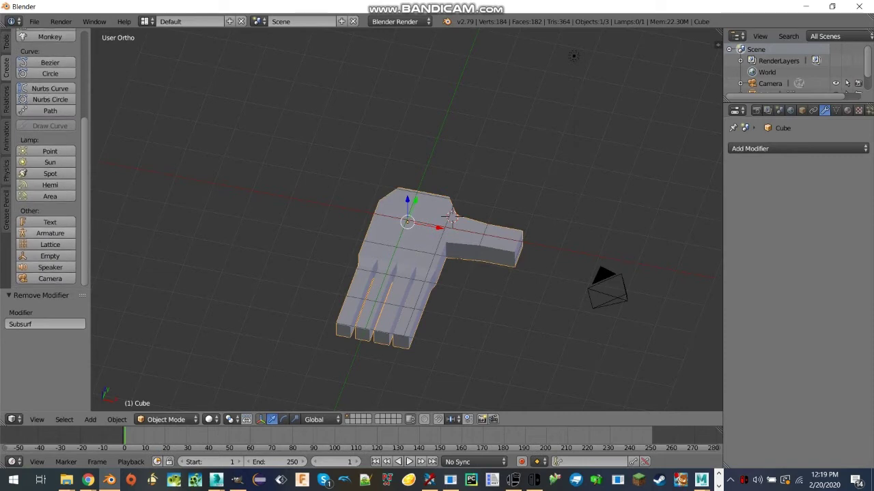
left_click(50, 234)
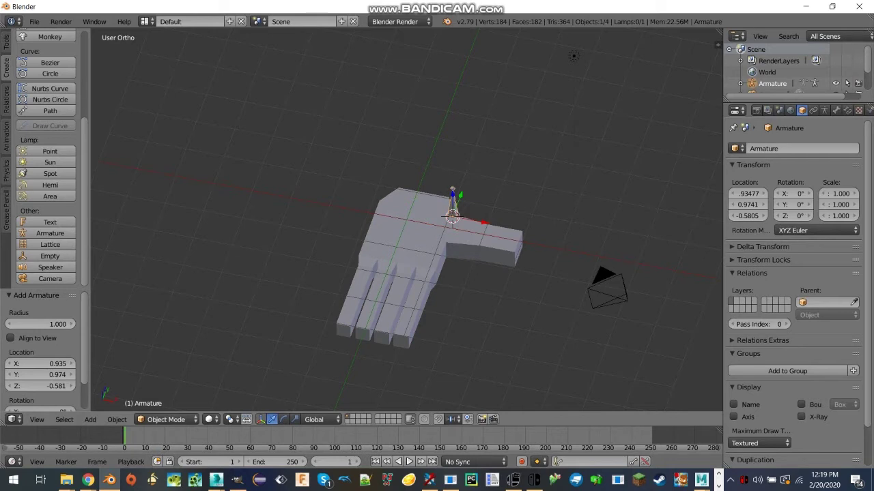
left_click(802, 416)
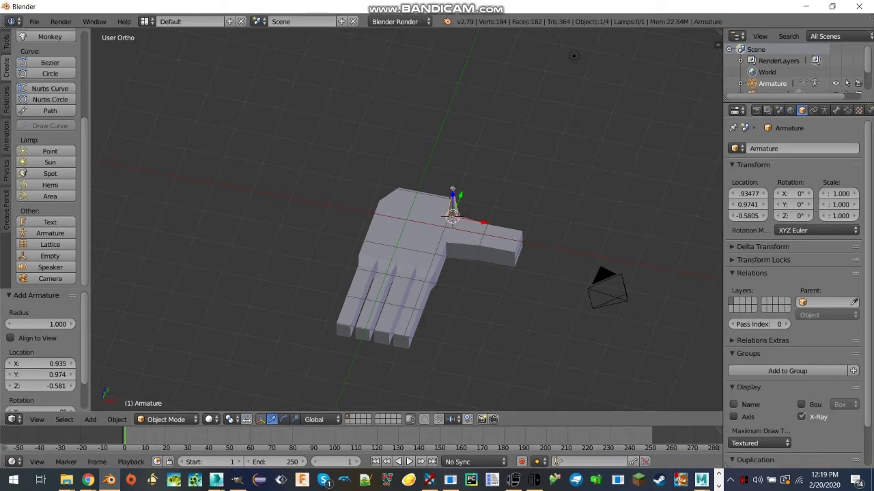
Move the armature about -1.078 units along X and about -0.160 along Z, placing the bone's base within the palm's thickness.
key("g")
key("x")
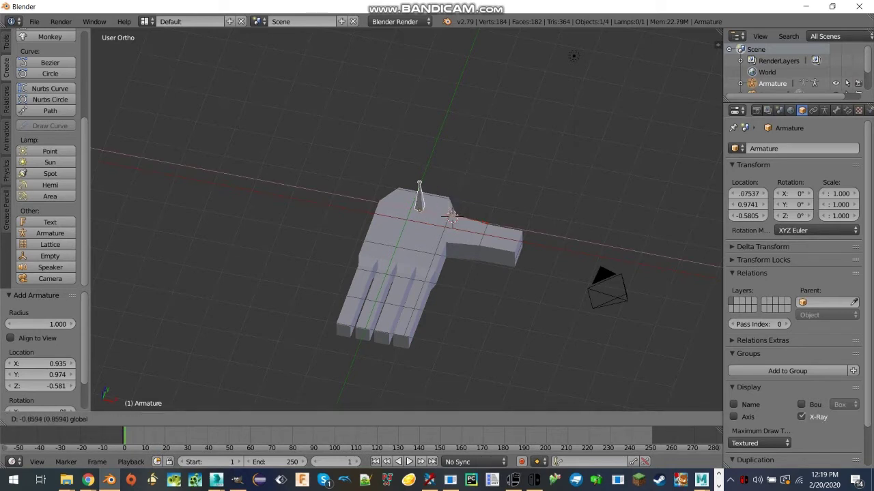
left_click_drag(448, 215, 449, 216)
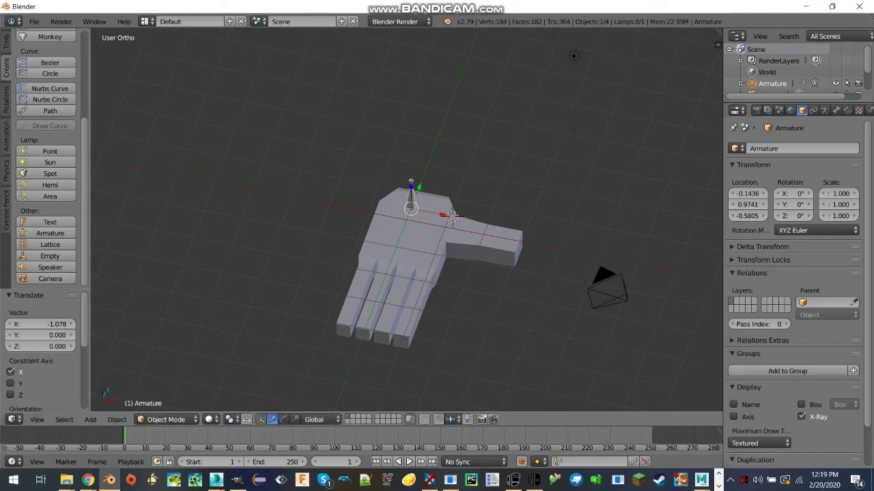
key("KP_0")
key("KP_1")
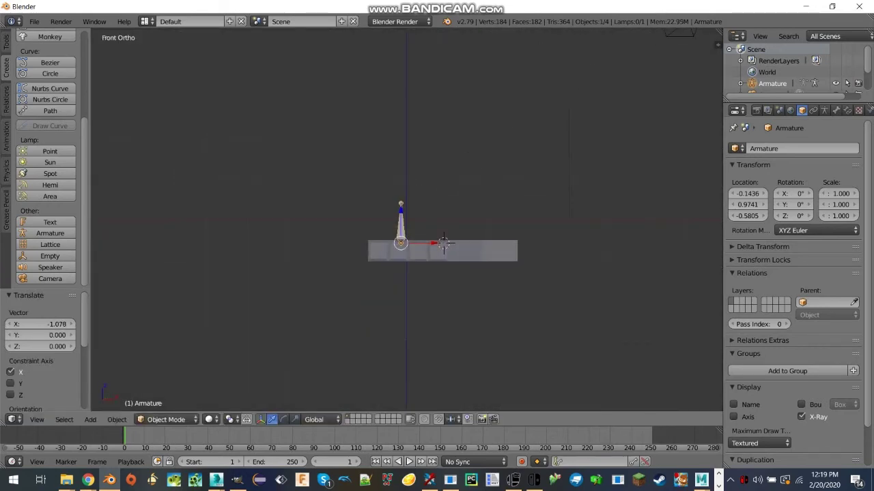
key("g")
key("z")
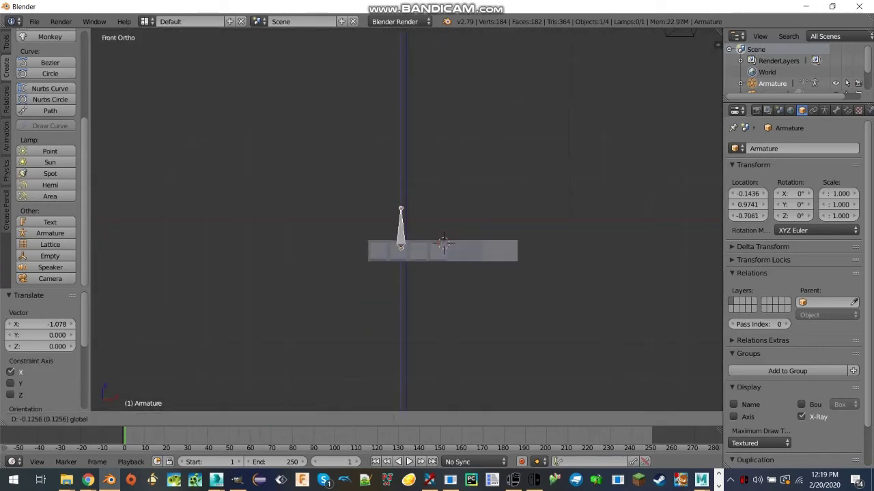
left_click(443, 244)
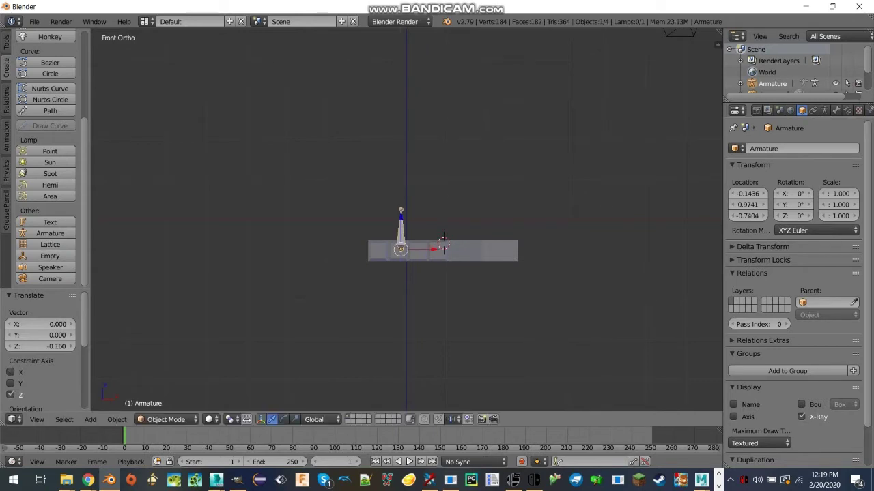
Centre the armature on the palm by moving it about 0.148 units along X and about -0.514 along Y.
key("KP_7")
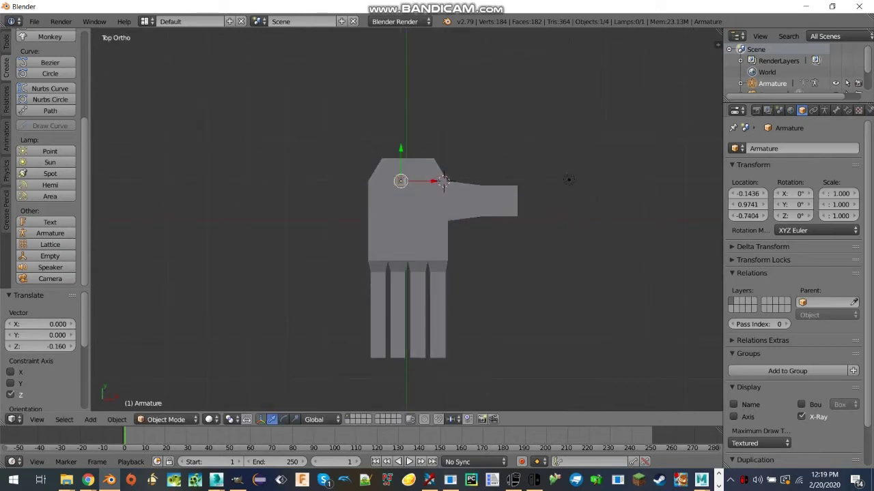
key("g")
key("x")
key("Return")
key("g")
key("y")
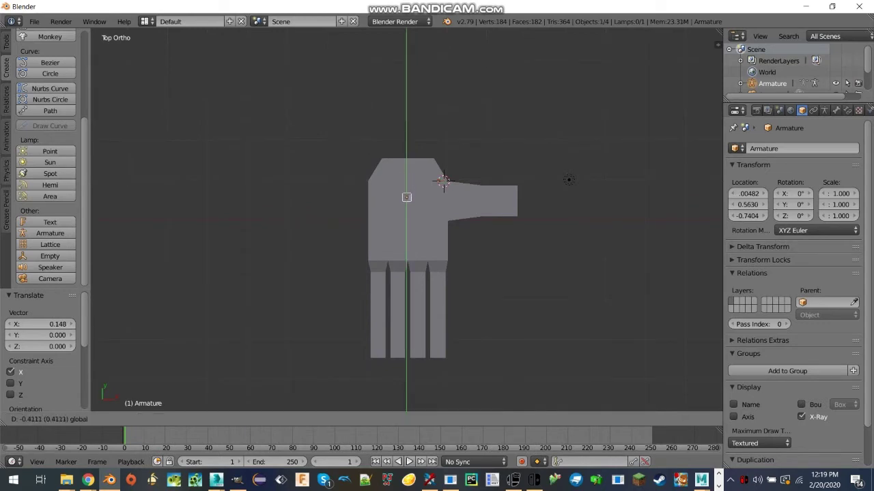
key("Return")
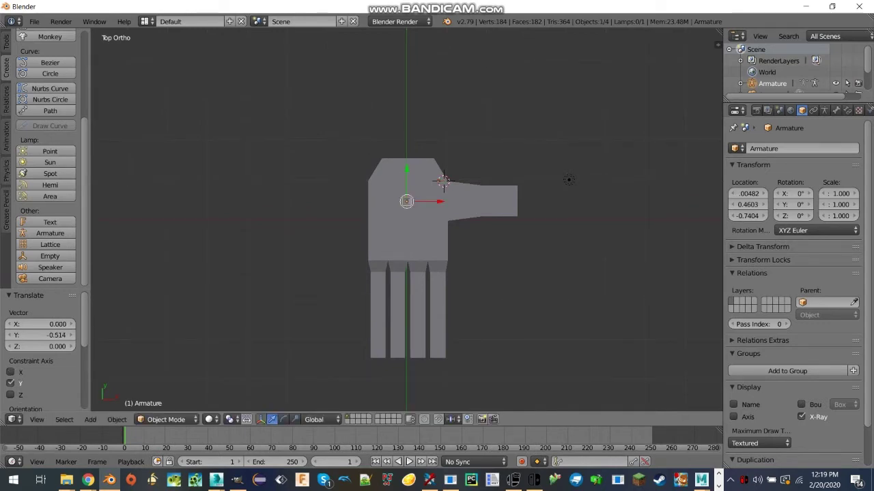
Switch the armature to Edit Mode for editing its bone in side view.
key("KP_1")
left_click(166, 419)
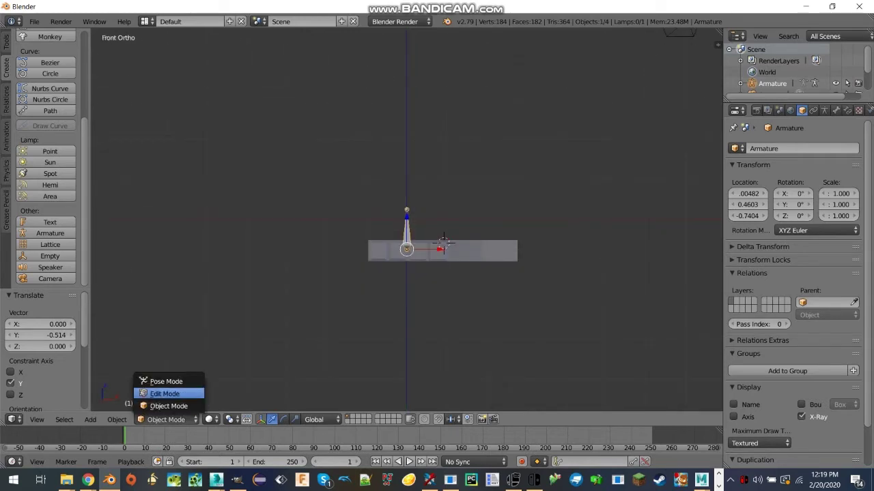
left_click(165, 394)
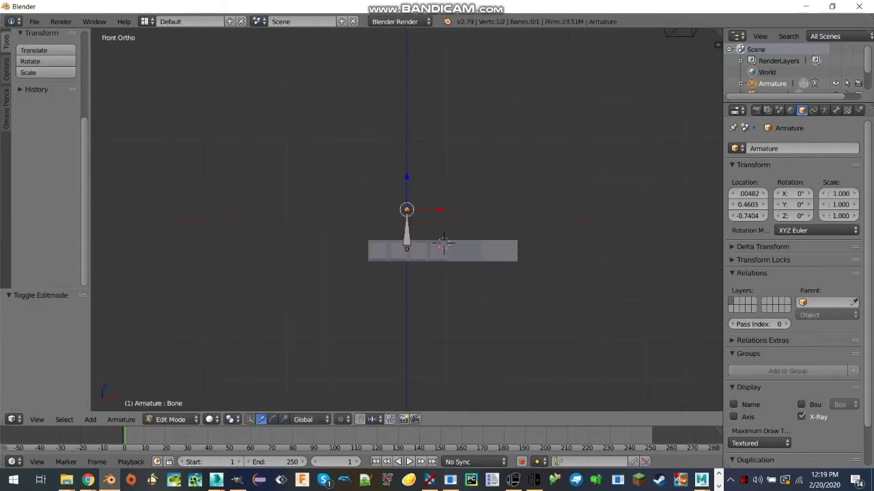
middle_click_drag(409, 286, 426, 286)
key("KP_3")
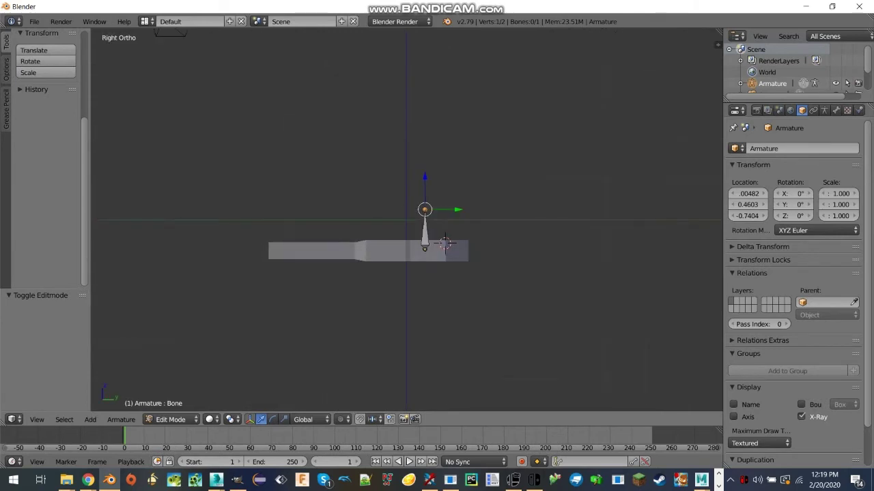
right_click(425, 232)
key("r")
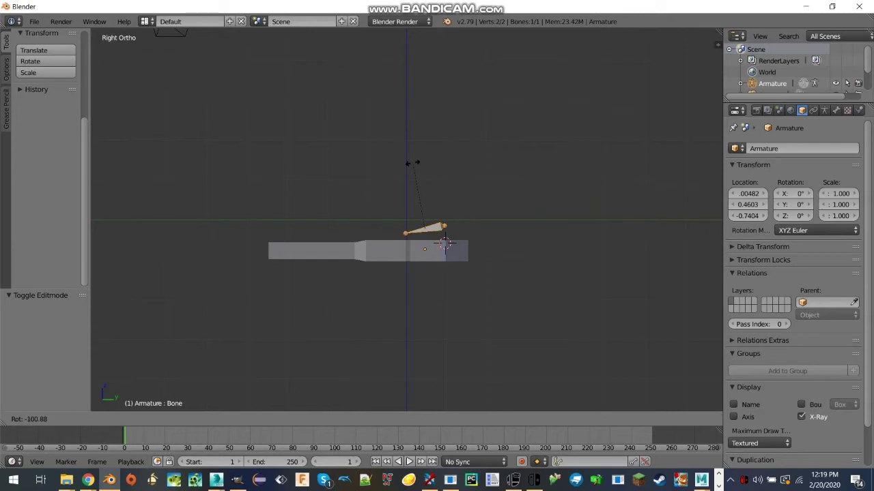
key("Escape")
Lay the bone flat inside the palm by moving its tip about -1.268 units along Y and about -1.016 along Z.
right_click(424, 210)
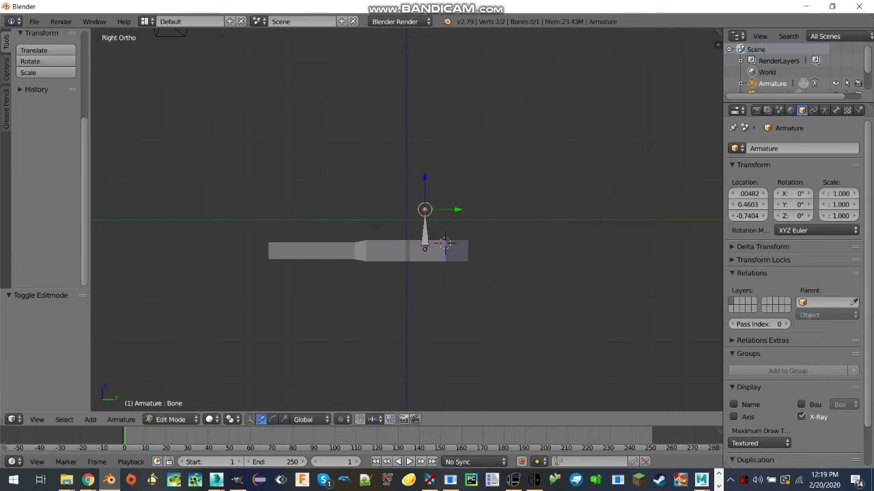
key("g")
key("y")
key("Return")
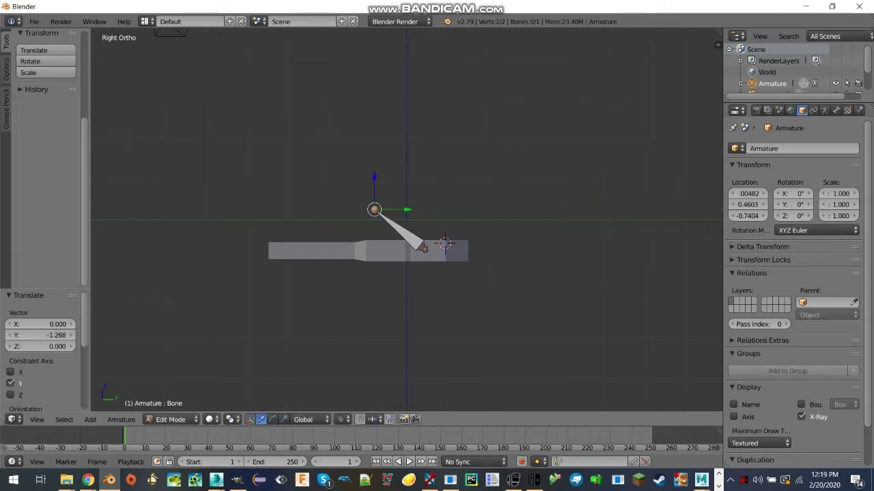
key("g")
key("z")
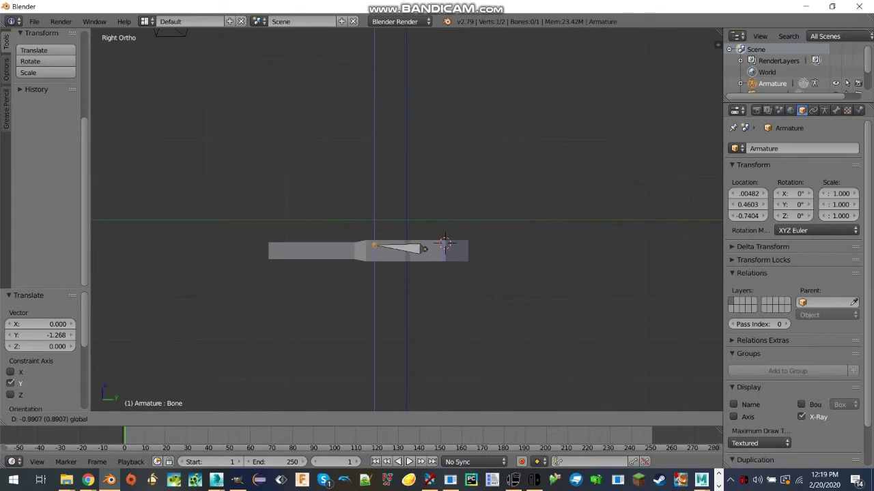
key("Return")
Move the bone's tip slightly along negative Y to just short of the fingers' base, and shift it about 0.027 units along X.
key("KP_7")
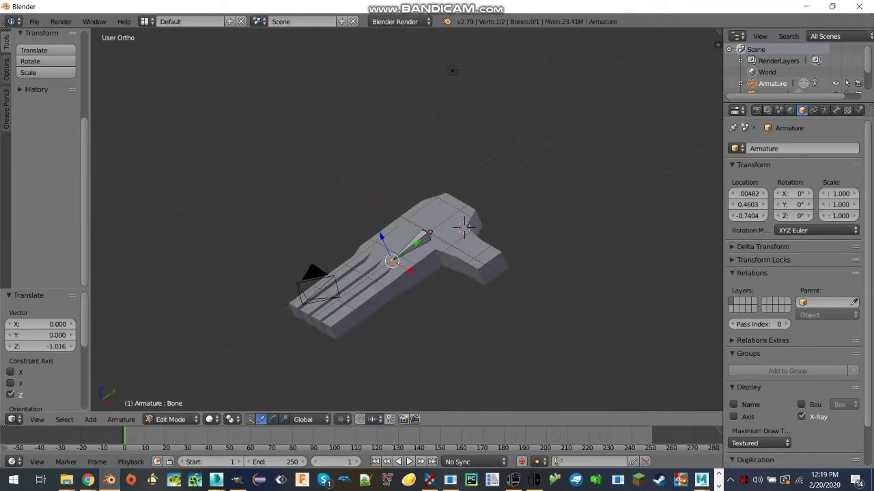
scroll(407, 219, "up", 3)
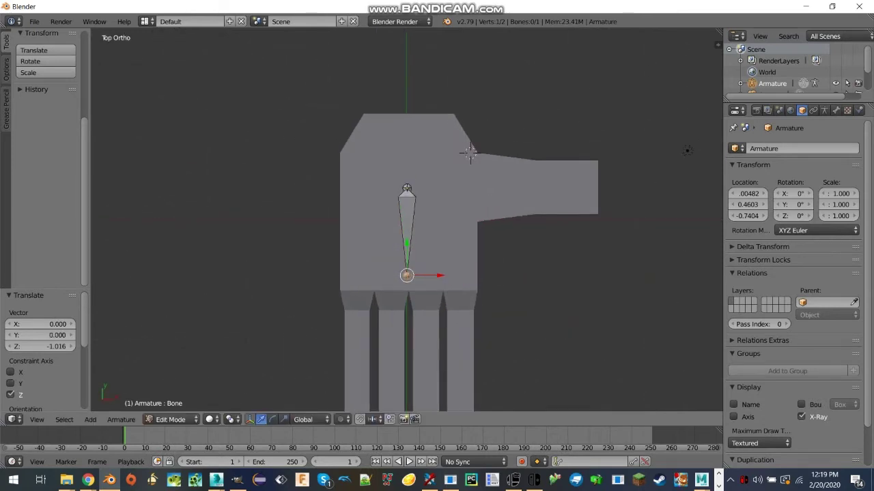
scroll(407, 220, "up", 3)
key("g")
key("y")
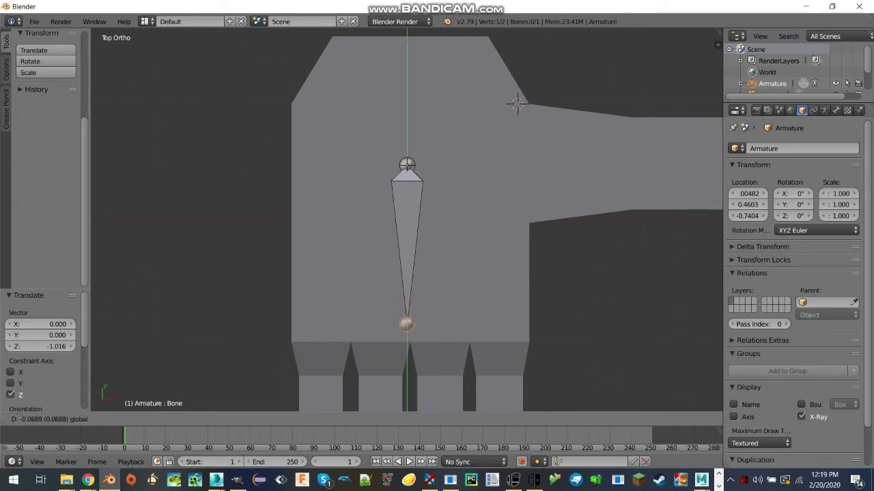
key("Return")
key("g")
key("x")
key("Return")
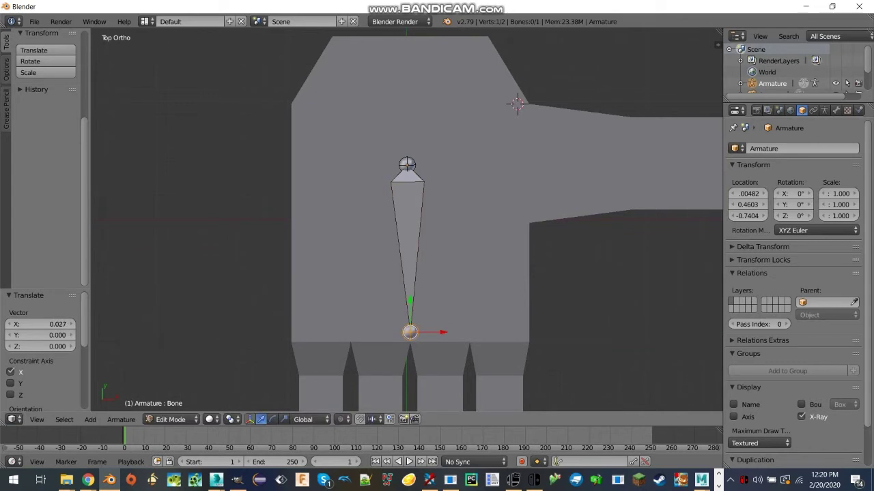
Extrude a short bone about 0.32 units along positive X from the palm bone's tip.
key("e")
key("Return")
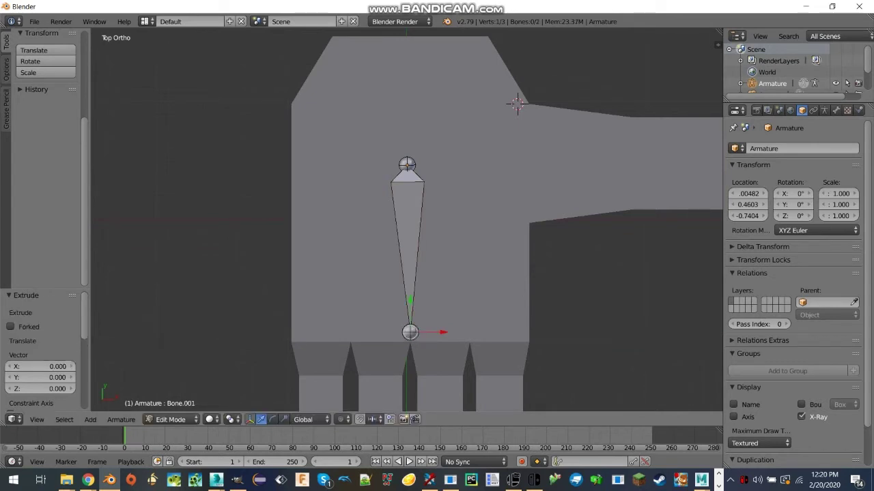
key("g")
key("x")
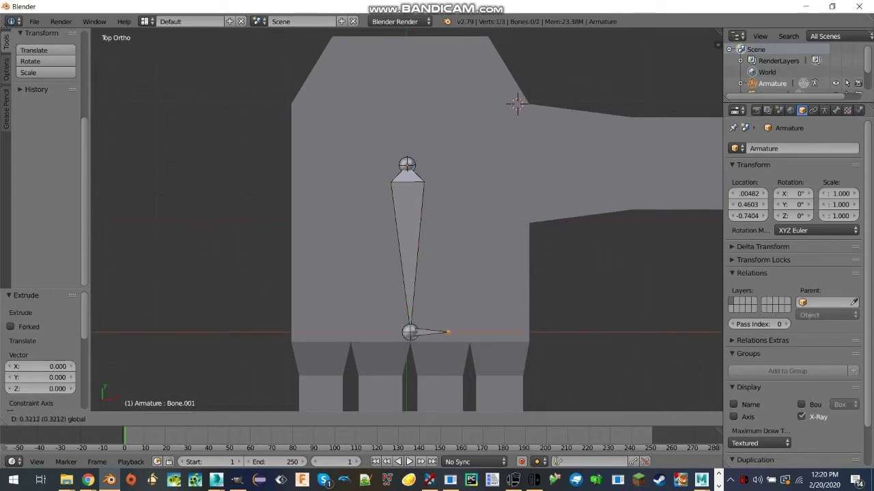
key("Return")
Extrude a second bone about 0.455 units along positive X, reaching the base of the finger nearest the thumb.
key("e")
key("Return")
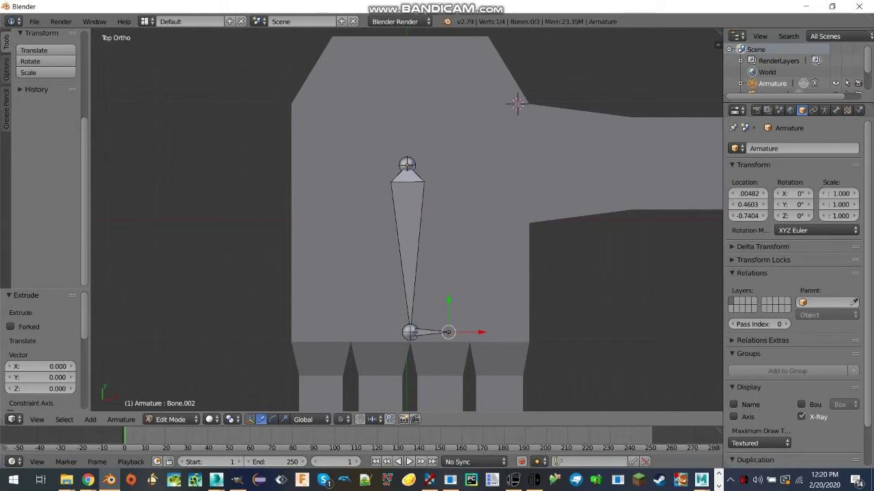
key("g")
key("x")
key("Return")
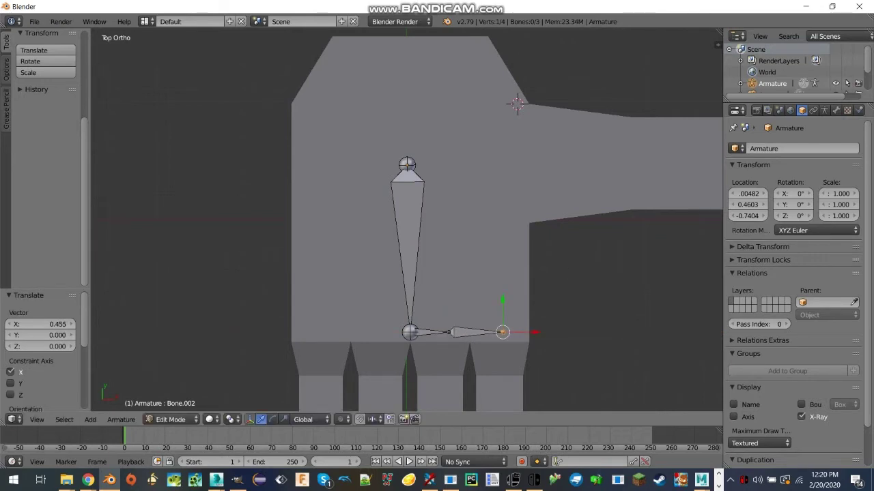
Move the joint between the two sideways bones about -0.061 units along X and -0.004 along Y.
right_click(448, 332)
key("g")
key("Return")
right_click(502, 333)
scroll(502, 332, "down", 4)
scroll(407, 225, "up", 4)
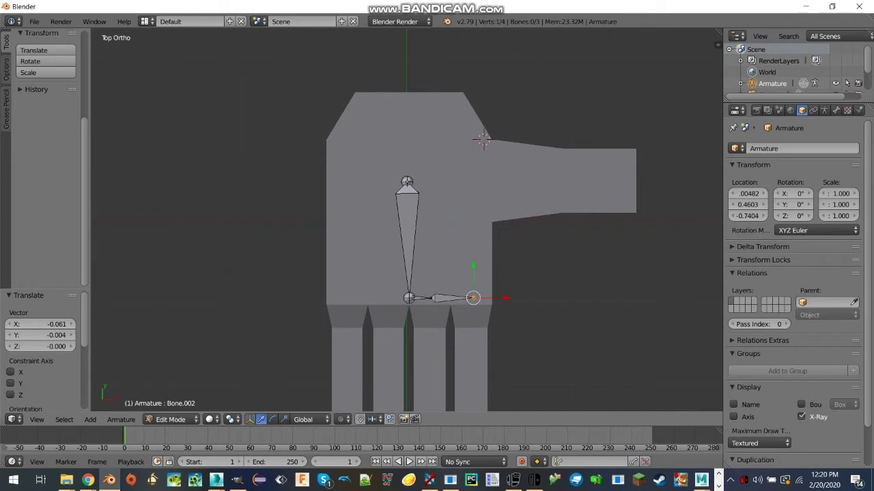
Extrude a bone from the palm bone's tip about 0.260 units along negative X, away from the thumb.
right_click(410, 333)
key("e")
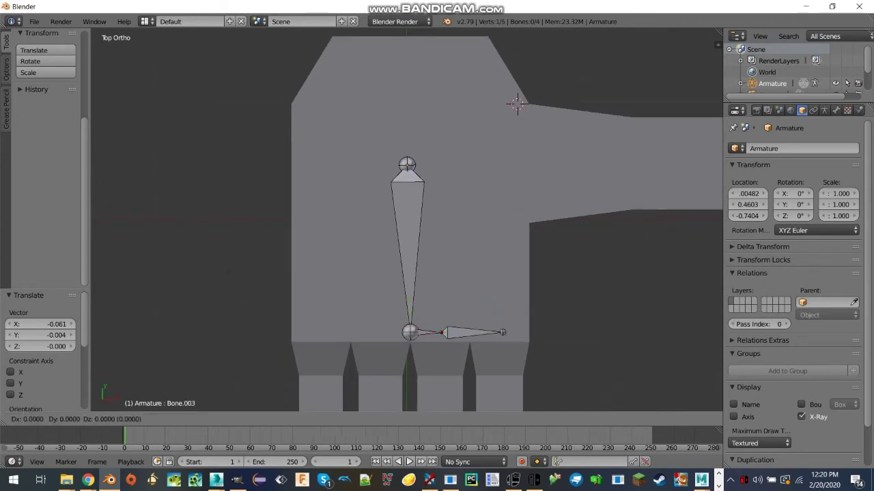
key("Escape")
key("g")
key("x")
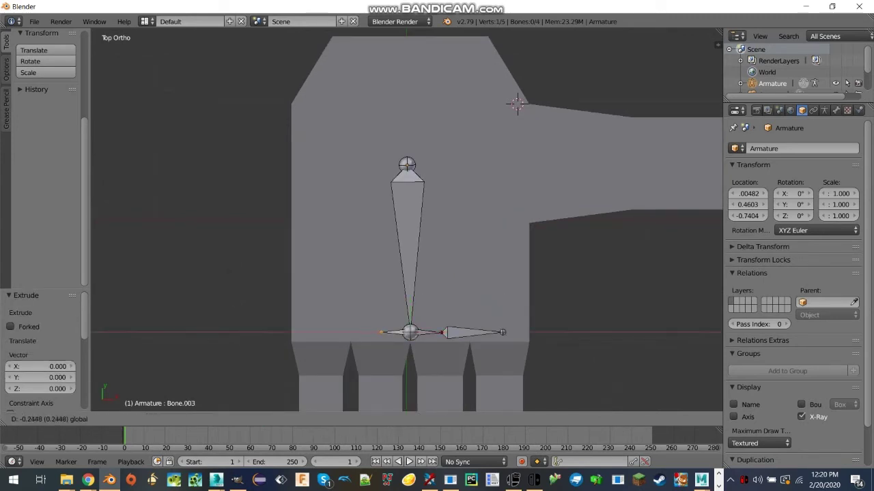
key("Return")
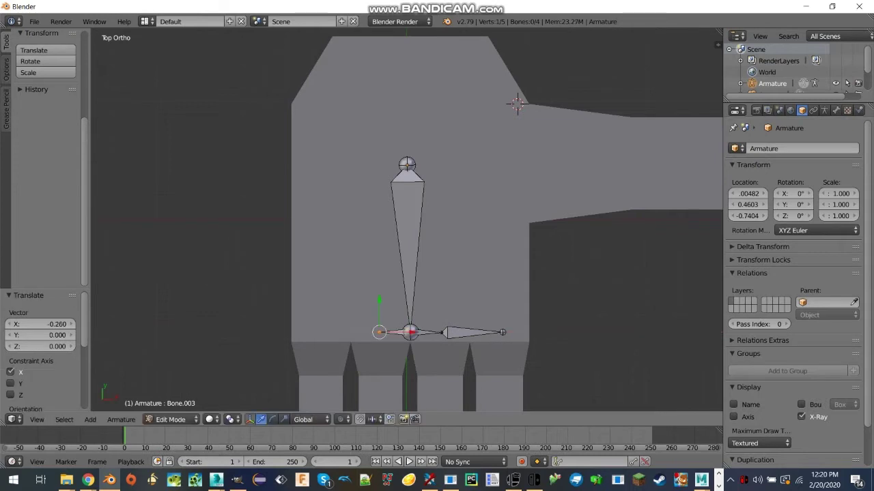
Extrude a second bone about 0.497 units along negative X, reaching the base of the outermost finger opposite the thumb.
key("e")
key("Escape")
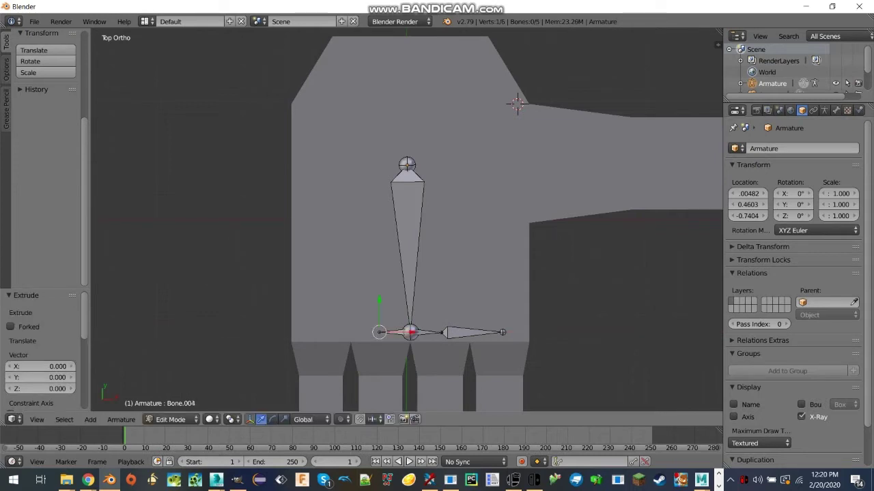
key("g")
key("x")
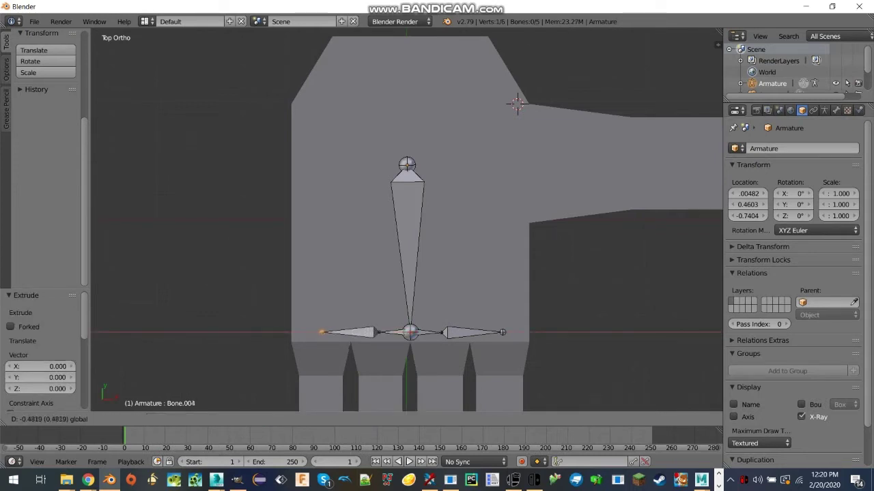
key("Return")
Extrude a bone from the palm bone's root about 0.942 units along positive X, reaching the base of the thumb.
right_click(406, 164)
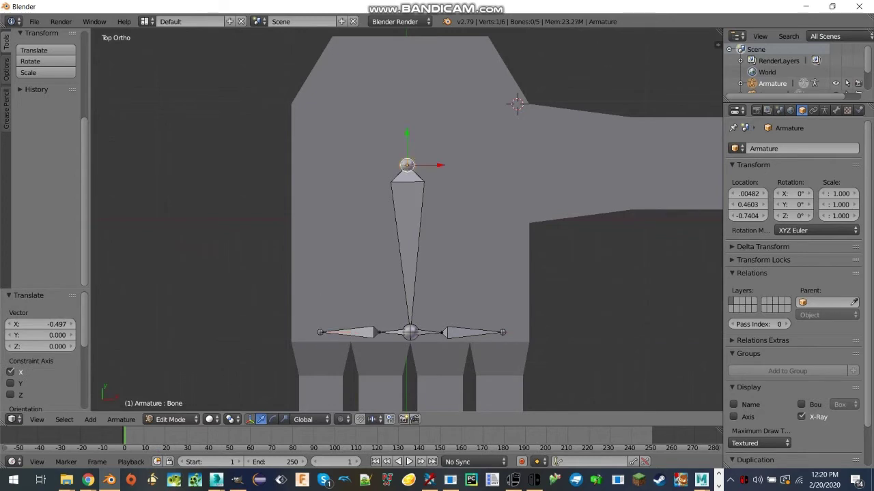
scroll(406, 165, "down", 2)
key("e")
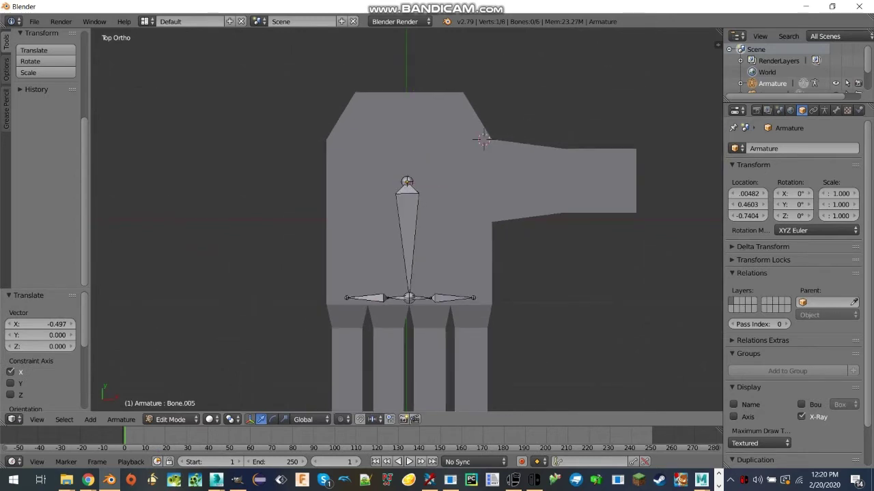
key("Escape")
key("g")
key("x")
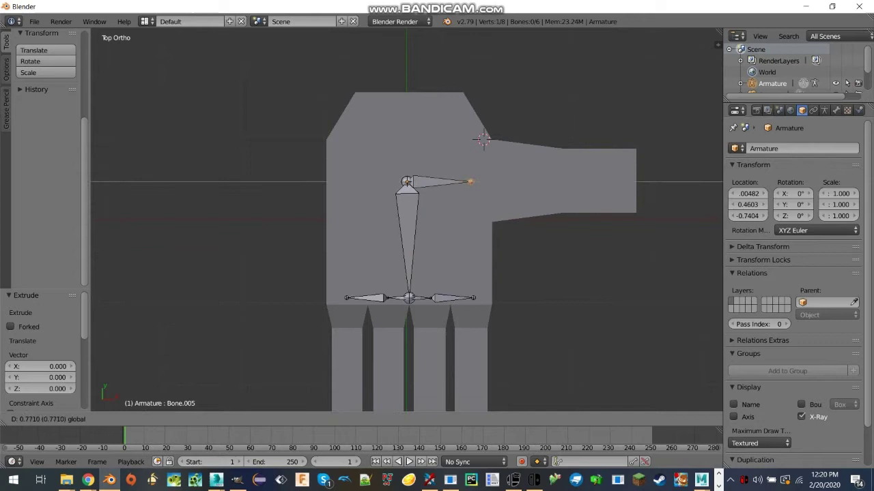
key("Return")
Extrude a second thumb bone about 0.947 units along positive X, reaching the thumb's middle edge.
key("e")
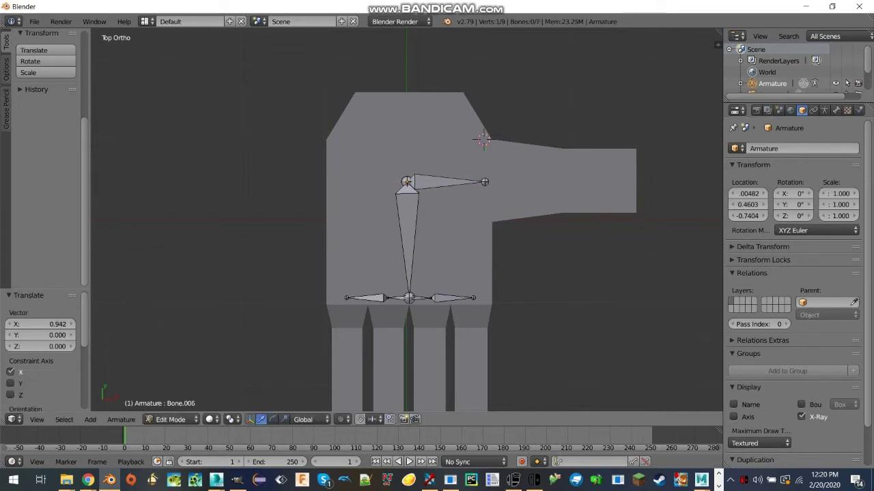
key("Escape")
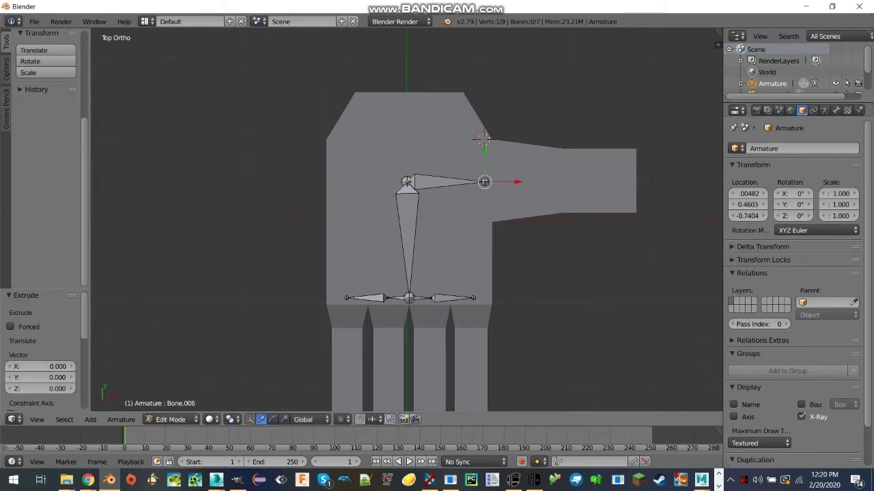
key("g")
key("x")
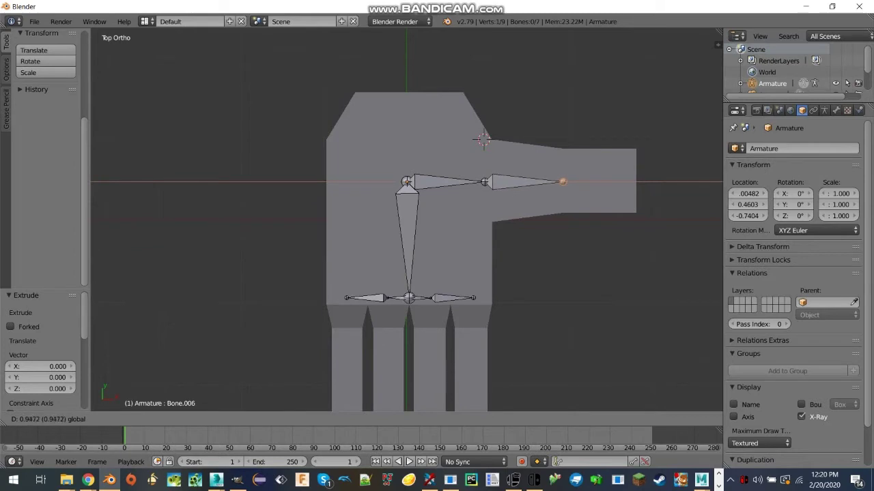
key("Return")
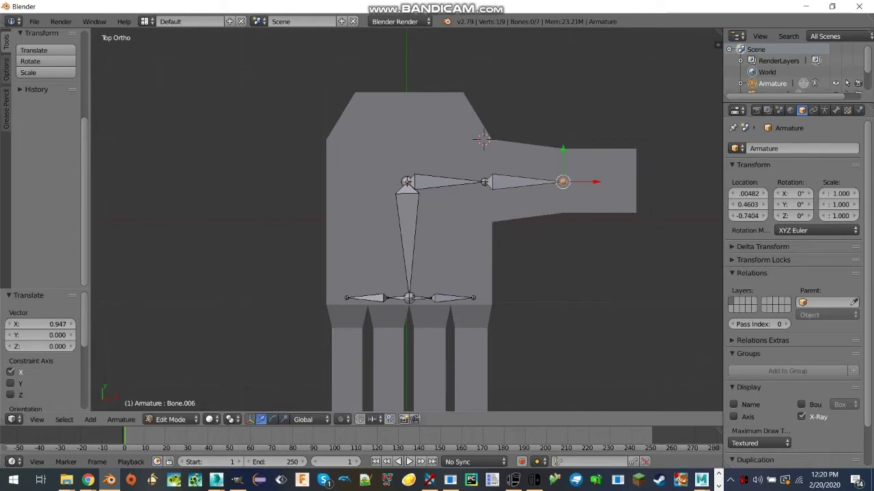
Extrude a third thumb bone about 0.859 units along positive X, reaching the tip of the thumb.
key("e")
key("Escape")
key("g")
key("x")
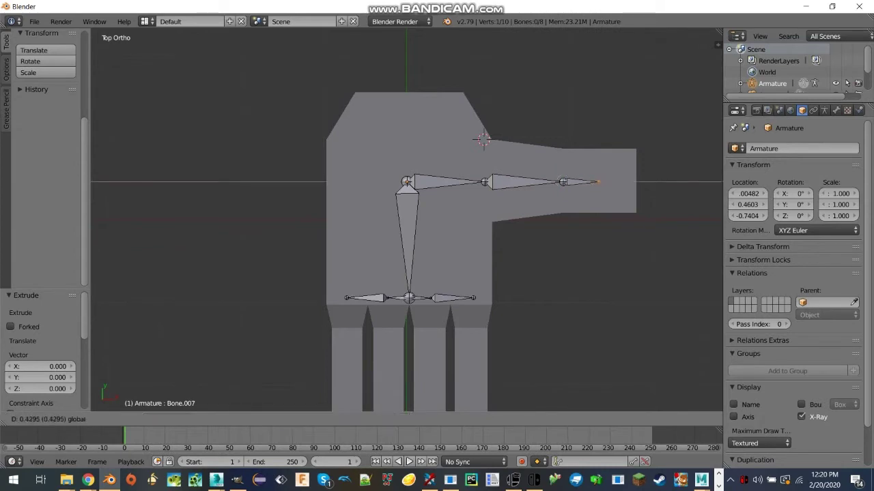
key("Return")
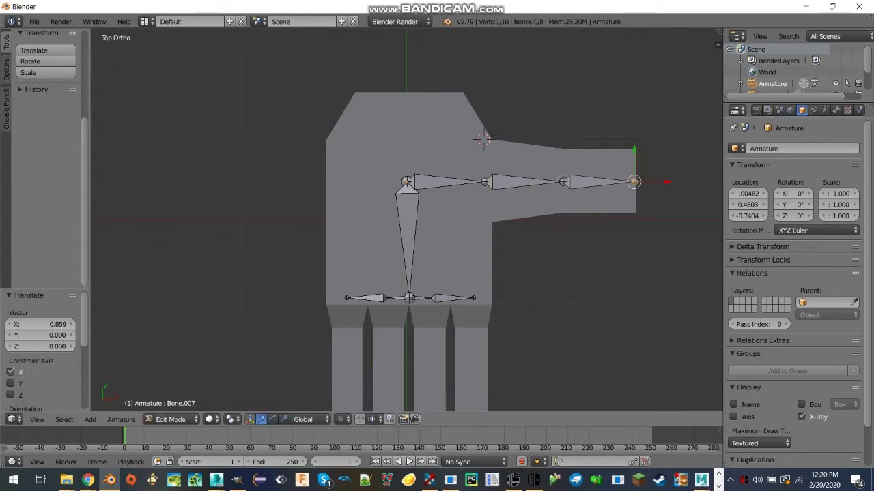
Switch to Object Mode, try a Subdivision Surface modifier on the hand mesh, and remove it.
scroll(635, 405, "down", 5)
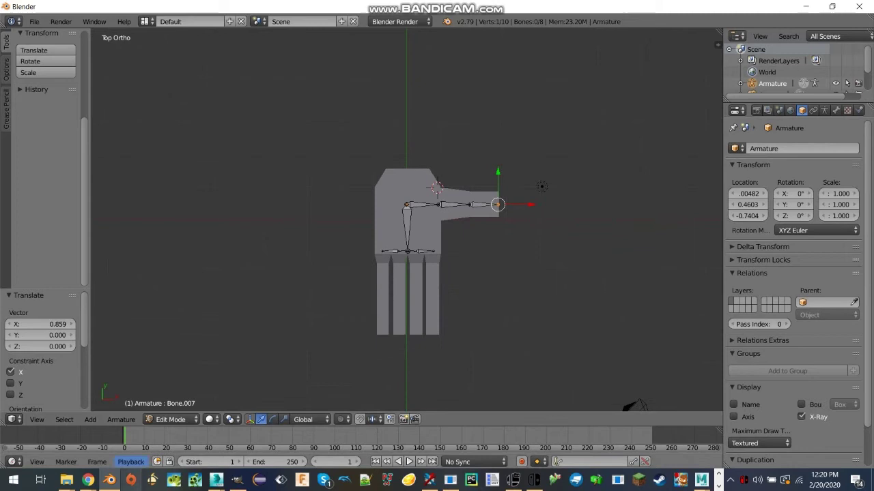
left_click(171, 419)
left_click(176, 406)
right_click(398, 287)
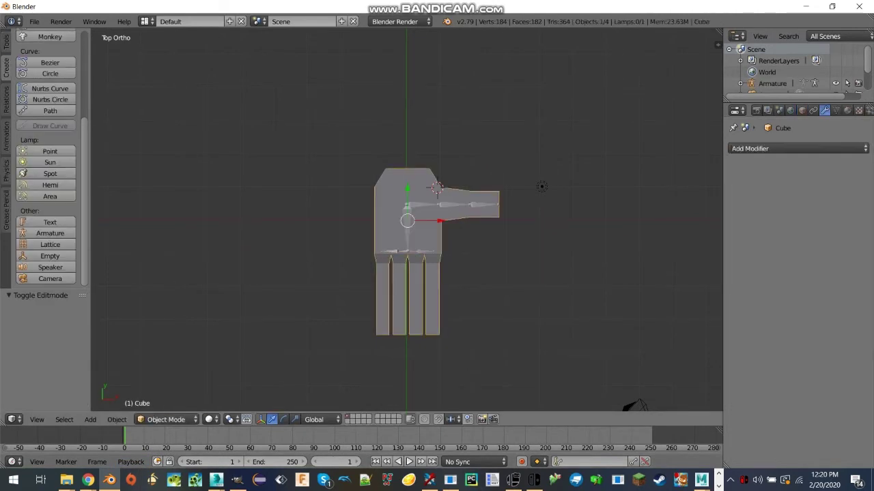
left_click(797, 148)
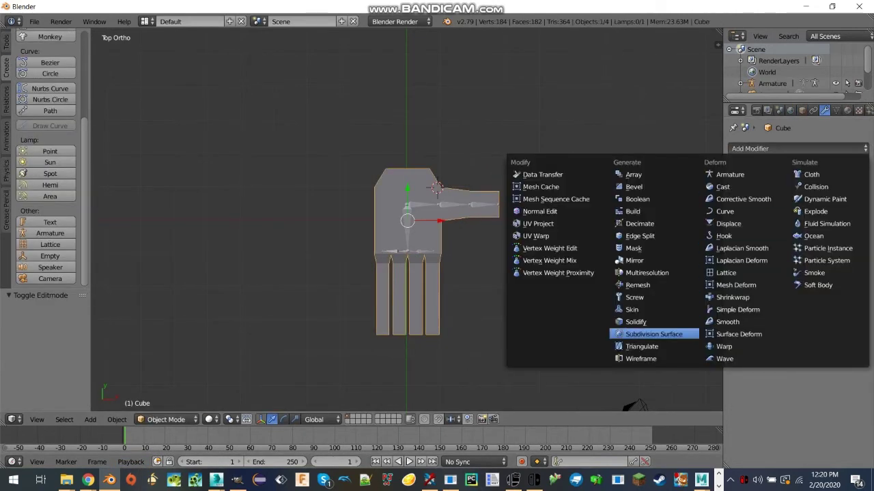
left_click(648, 334)
scroll(406, 221, "up", 4)
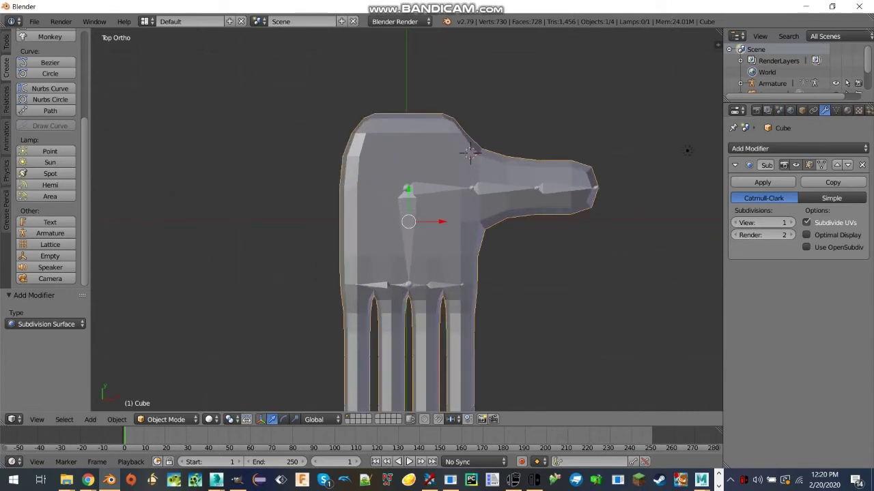
left_click(862, 165)
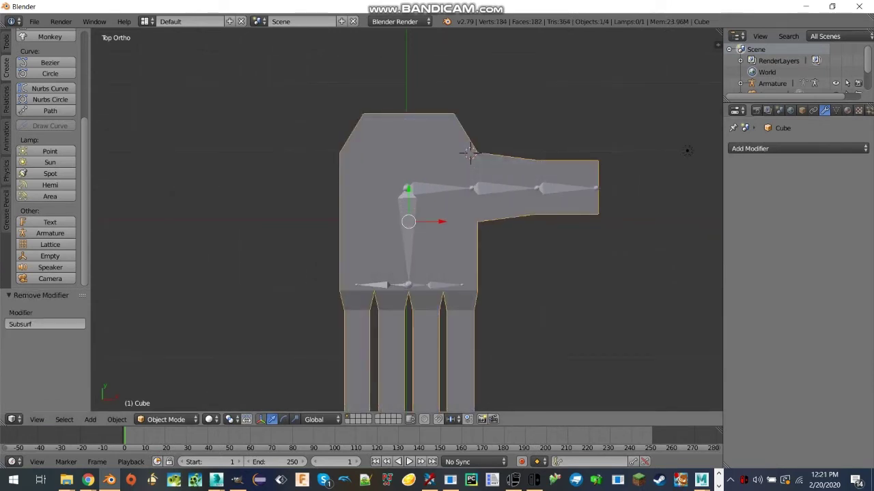
Put the armature in Edit Mode and extrude a bone about 1 unit along negative Y into the outermost finger opposite the thumb.
right_click(470, 153)
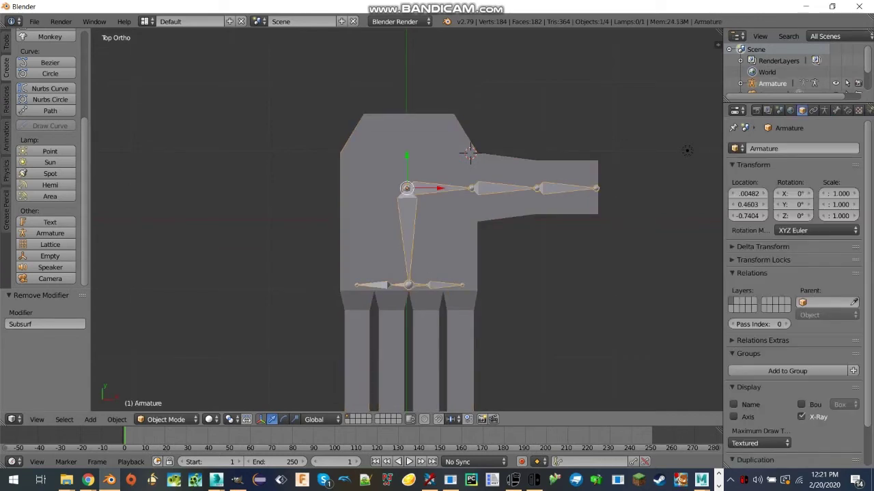
scroll(406, 221, "down", 1)
scroll(406, 221, "down", 1)
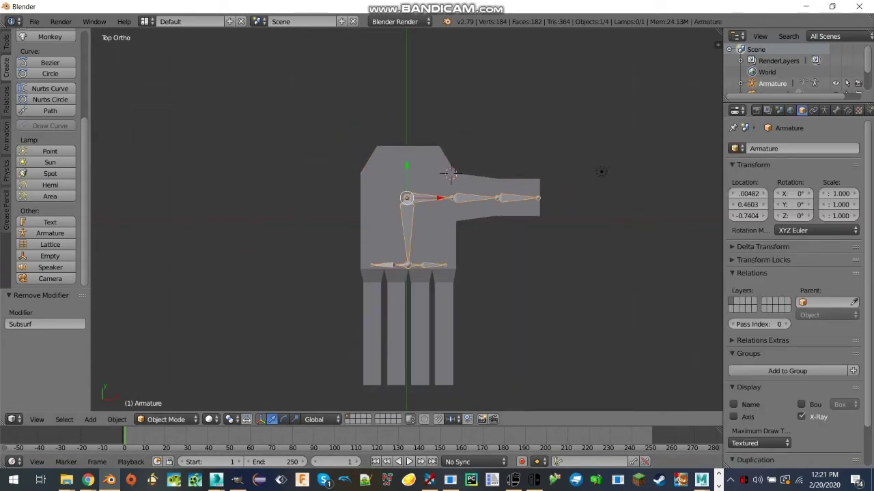
left_click(166, 419)
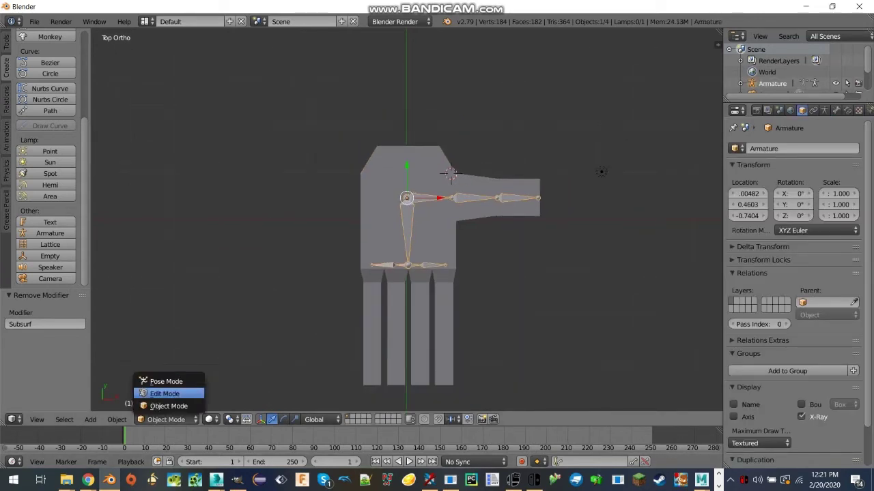
left_click(165, 394)
right_click(372, 265)
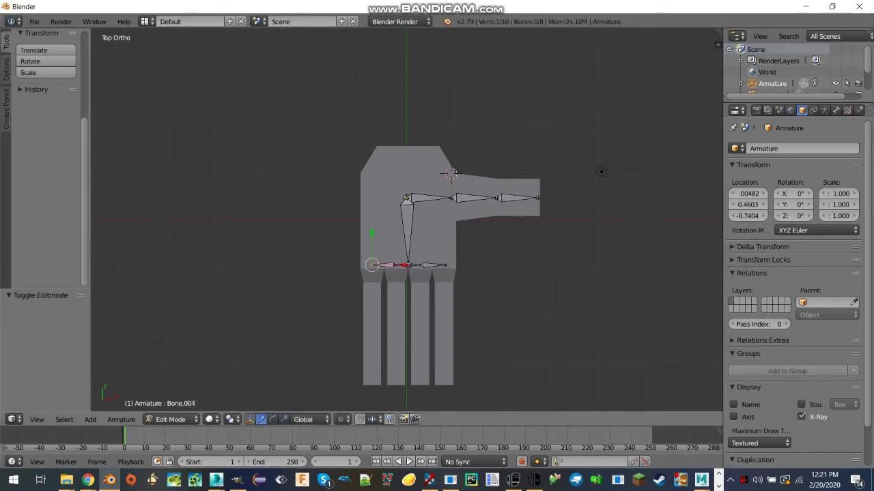
key("e")
key("Escape")
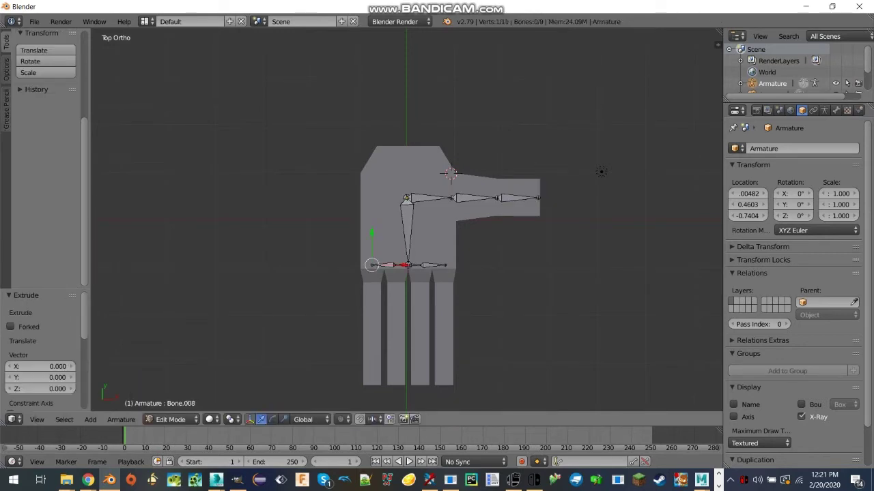
key("g")
key("y")
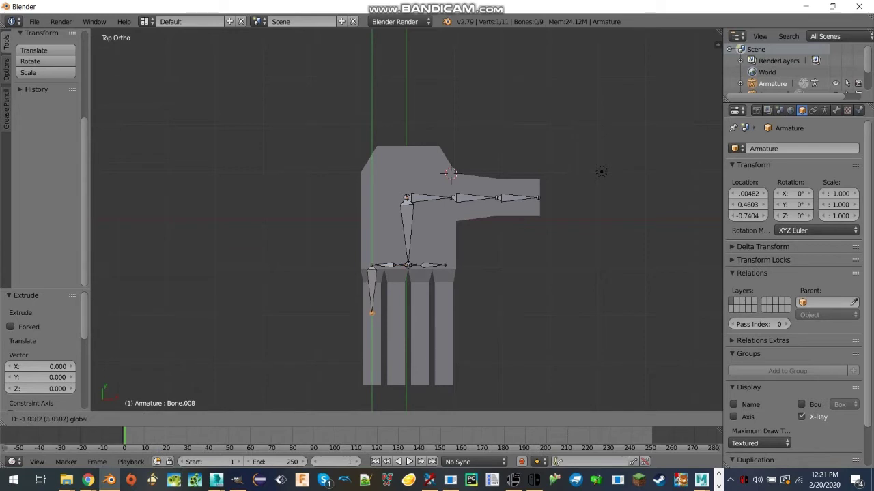
key("Return")
Extrude two more bones along negative Y in the outermost finger, the last about 0.619 units long, reaching the fingertip.
key("e")
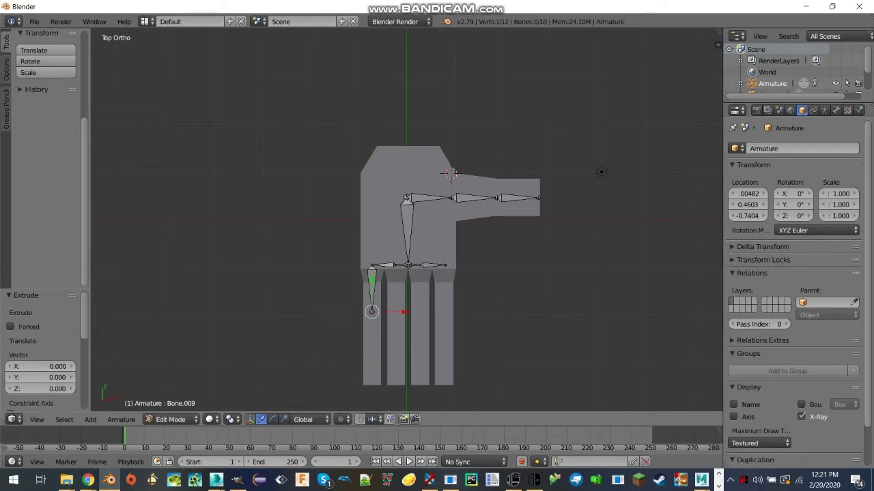
key("y")
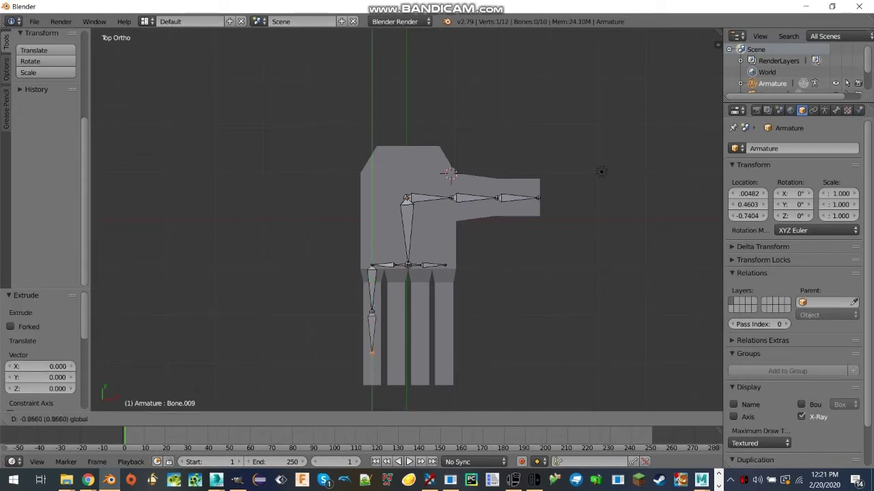
key("Return")
key("e")
key("y")
key("Return")
Extrude a bone about 0.96 units along negative Y from the joint above the second finger from the outer edge.
right_click(408, 264)
key("e")
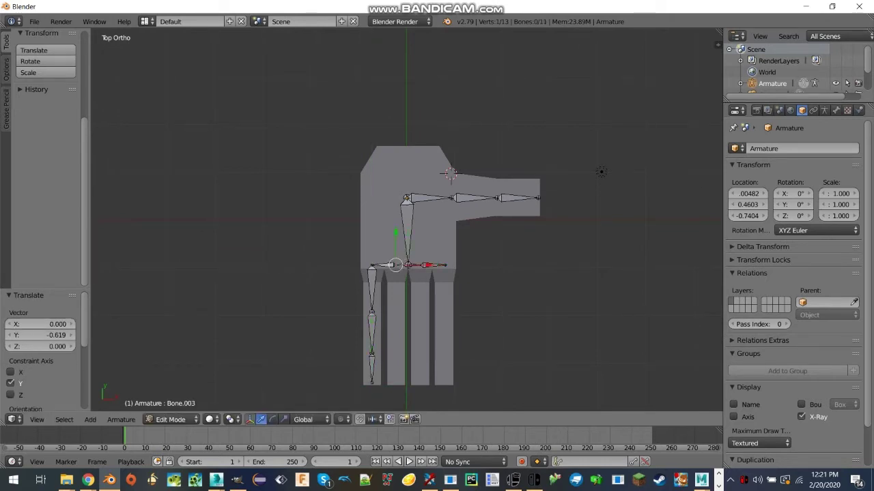
key("Escape")
key("g")
key("y")
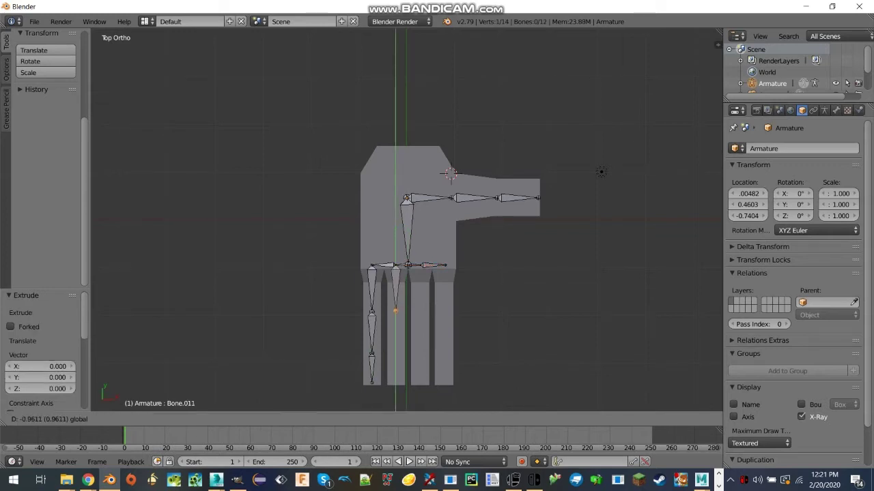
key("Return")
Extrude two more bones along negative Y in the second finger, about 0.89 and 0.647 units long, reaching the fingertip.
key("e")
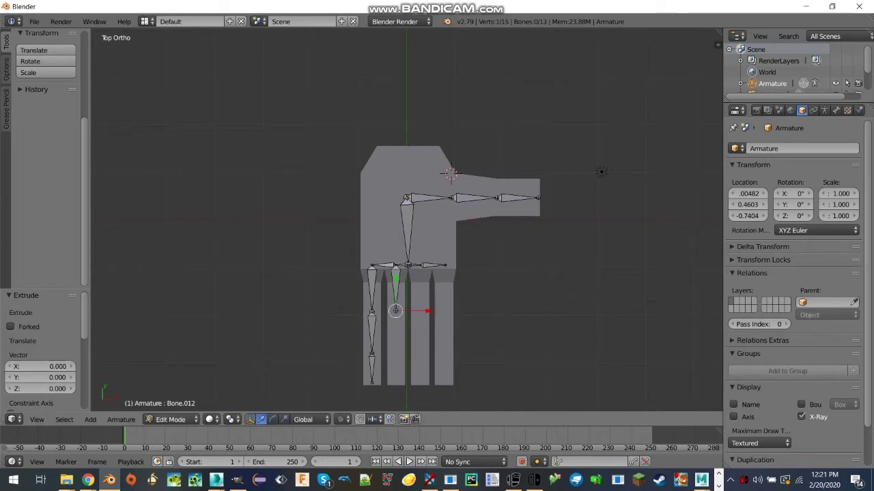
key("g")
key("y")
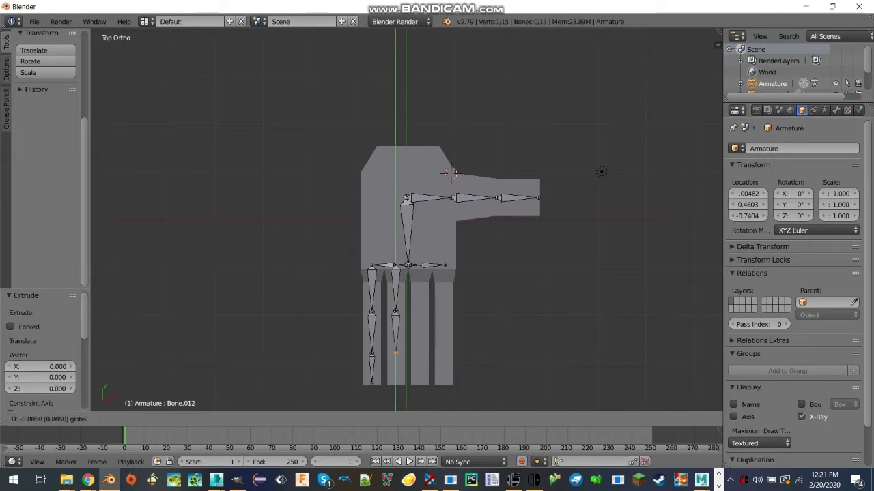
key("Return")
key("e")
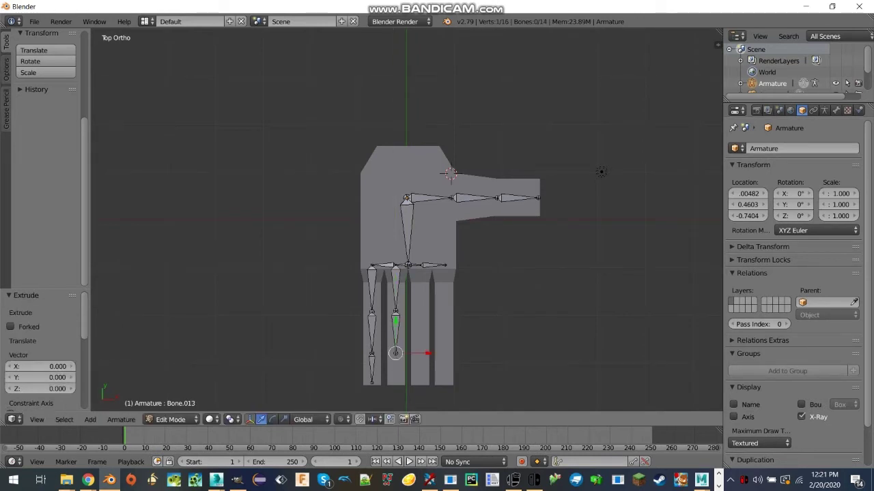
key("g")
key("y")
key("Return")
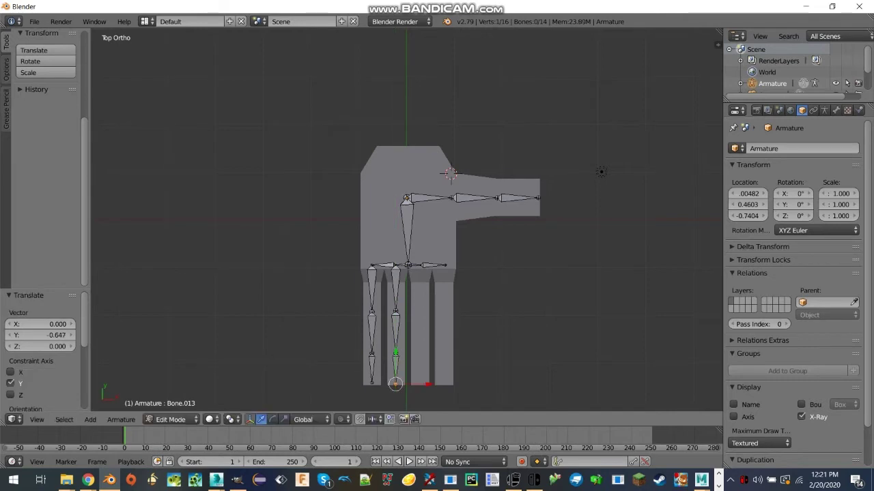
Extrude a bone about 0.990 units along negative Y from the joint above the third finger from the outer edge.
right_click(421, 265)
key("e")
key("g")
key("y")
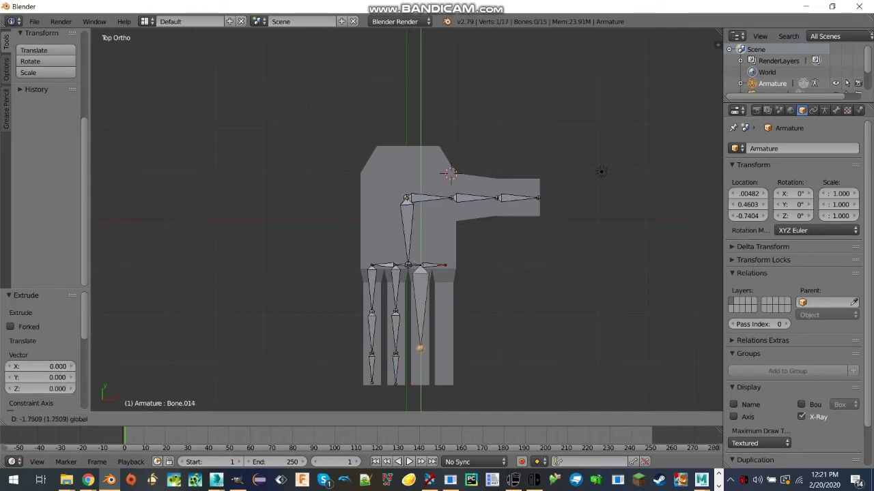
key("Escape")
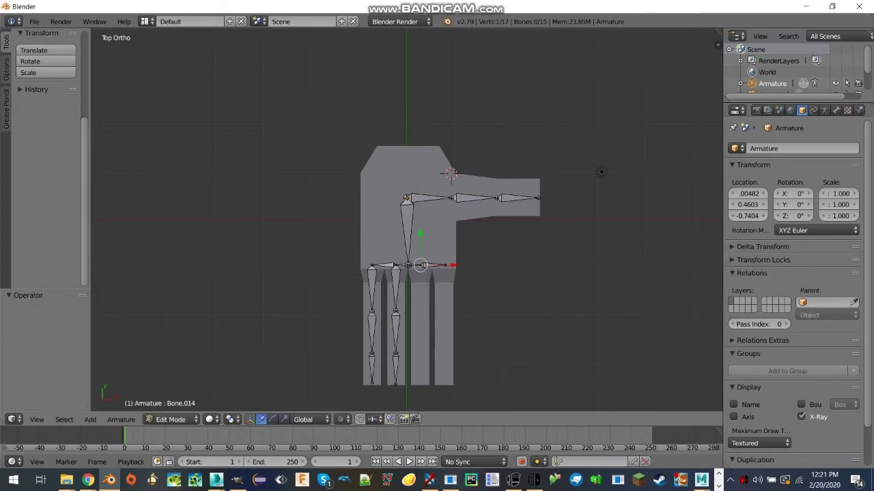
key("g")
key("y")
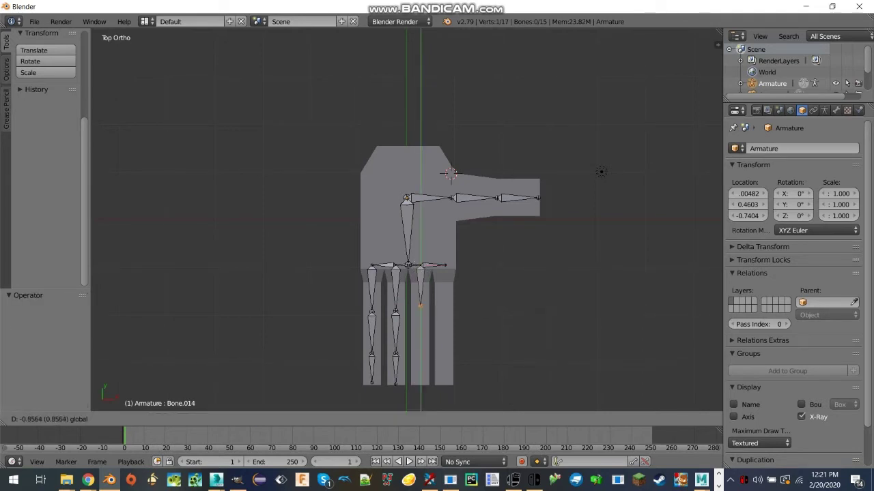
key("Return")
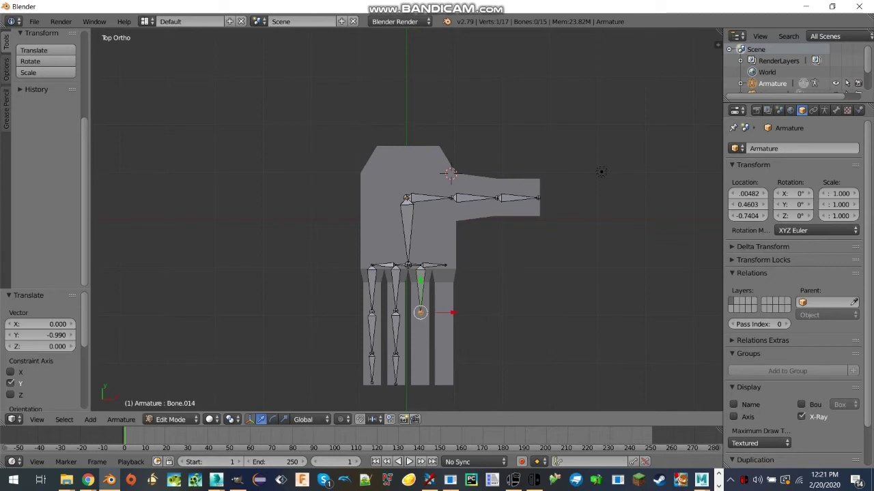
Extrude two more bones along negative Y in the third finger, about 0.837 and 0.657 units long, reaching the fingertip.
key("e")
key("Escape")
key("e")
key("y")
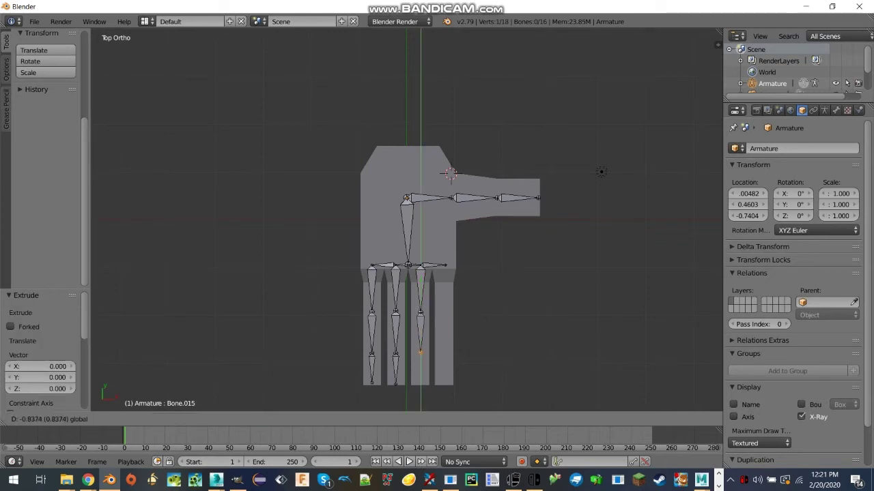
key("Return")
key("e")
key("y")
key("Return")
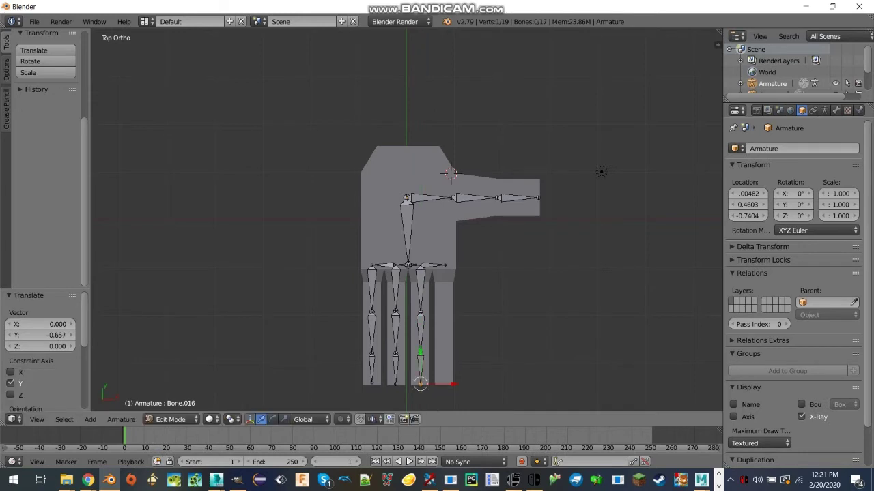
Extrude a bone about 0.92 units along negative Y from the joint above the finger nearest the thumb.
right_click(445, 264)
key("e")
left_click(445, 265)
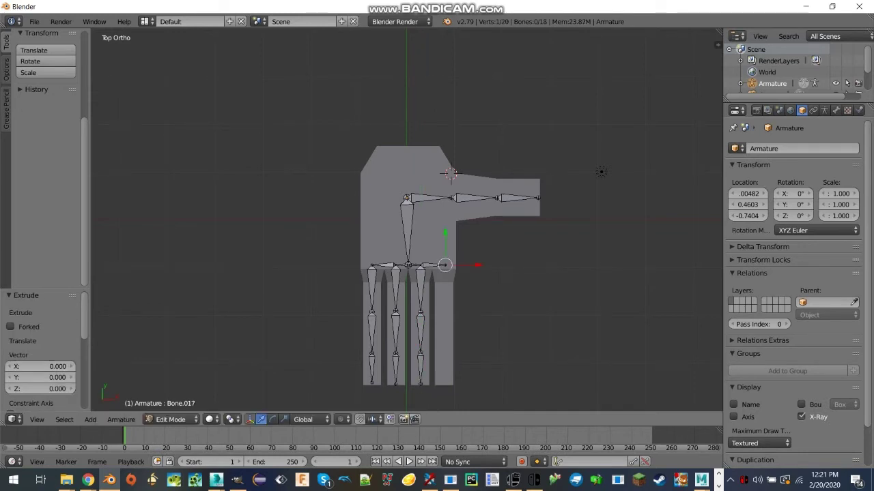
key("g")
key("y")
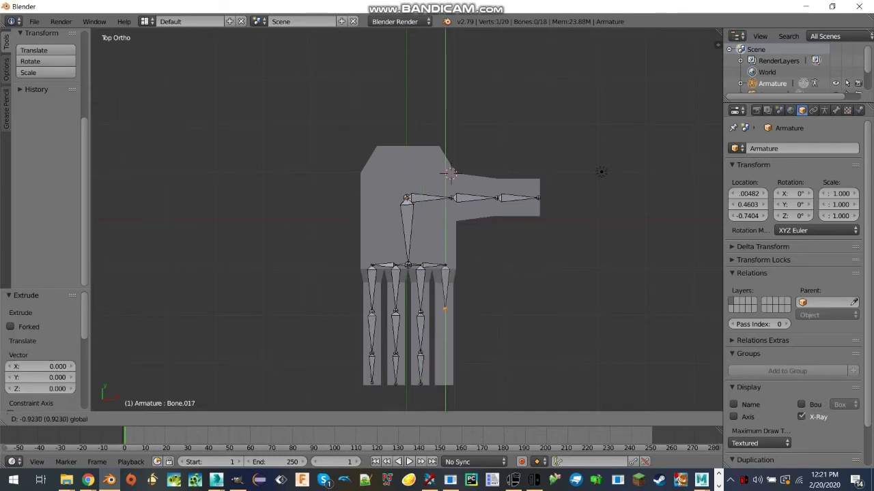
key("Return")
Extrude two more bones along negative Y in the finger nearest the thumb, about 0.92 and 0.600 units long, reaching the fingertip.
key("e")
left_click(445, 310)
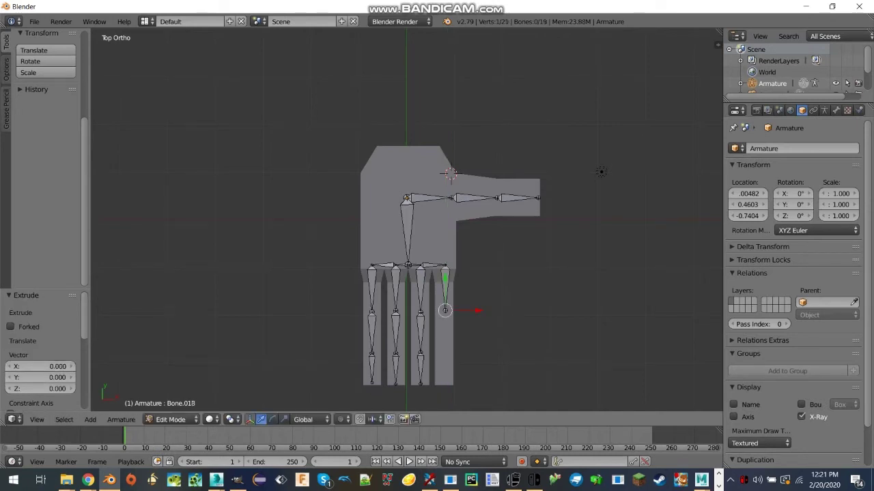
key("g")
key("y")
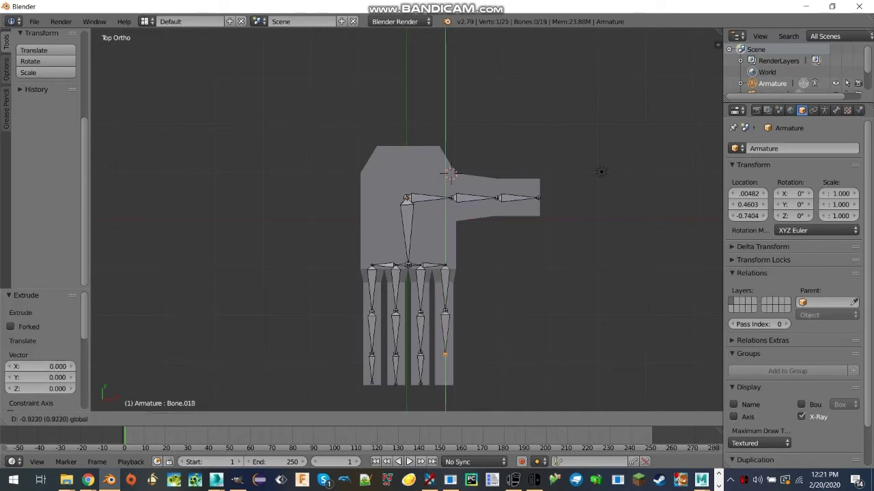
key("Return")
key("e")
left_click(445, 355)
key("g")
key("y")
key("Return")
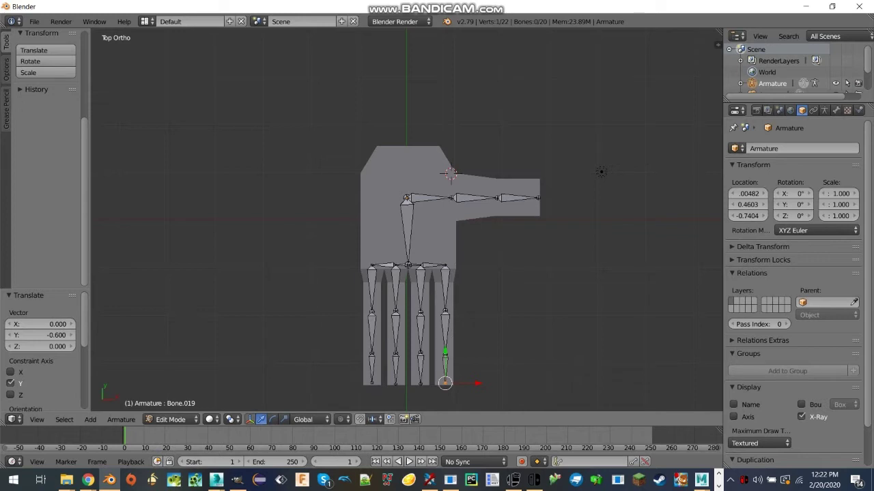
Render the hand from the camera and return to the 3D view of the armature.
key("F12")
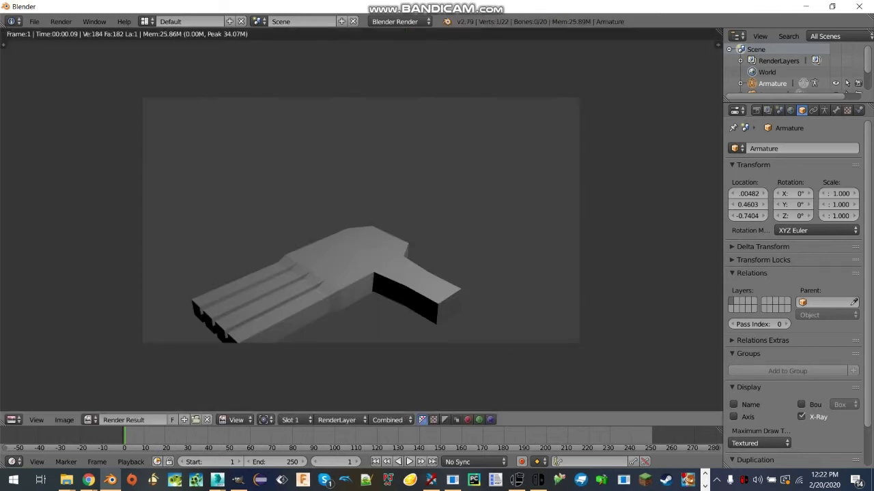
left_click(12, 420)
left_click(34, 404)
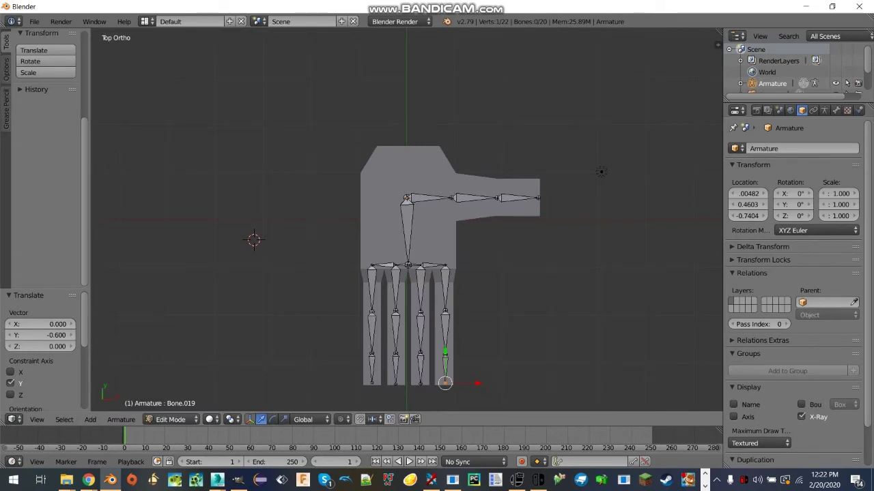
key("a")
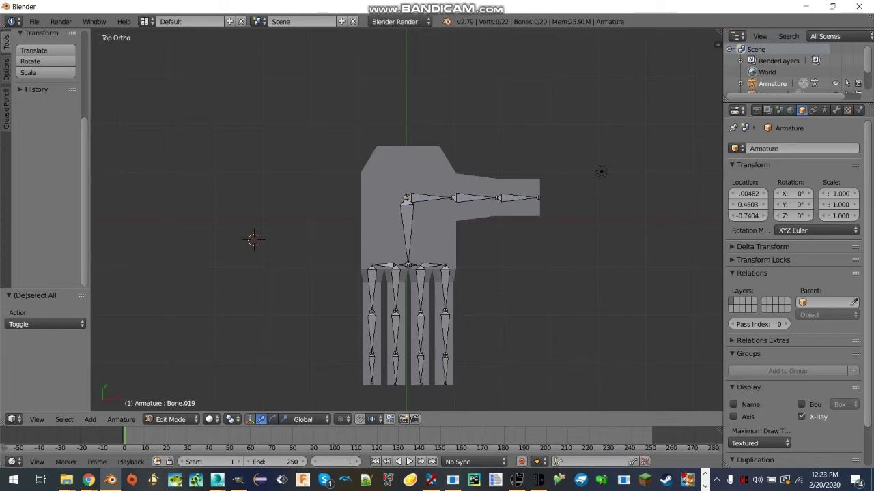
left_click(170, 419)
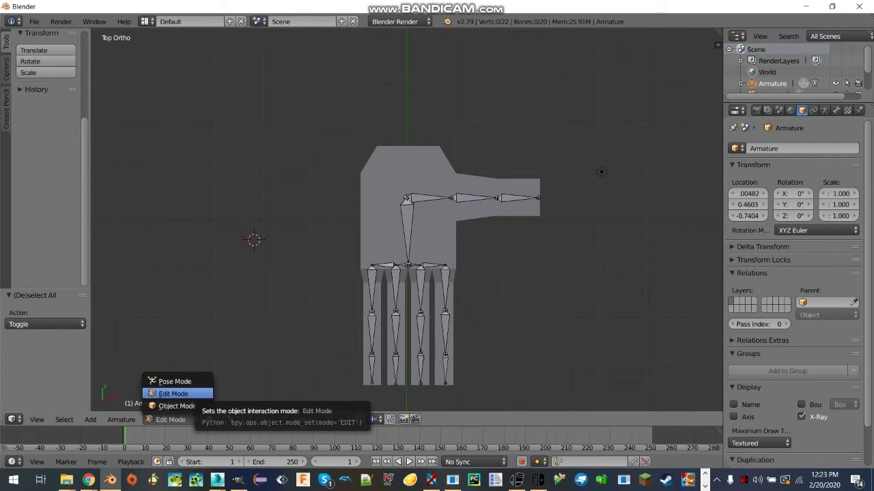
left_click(177, 406)
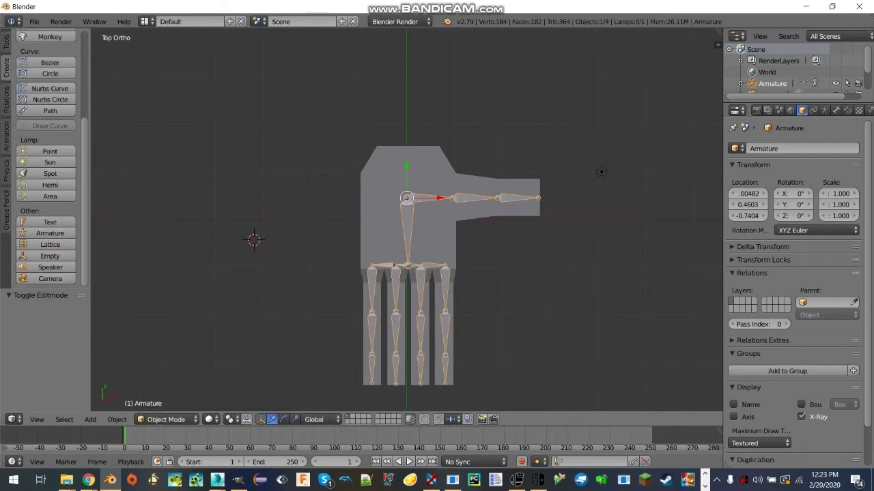
left_click(165, 419)
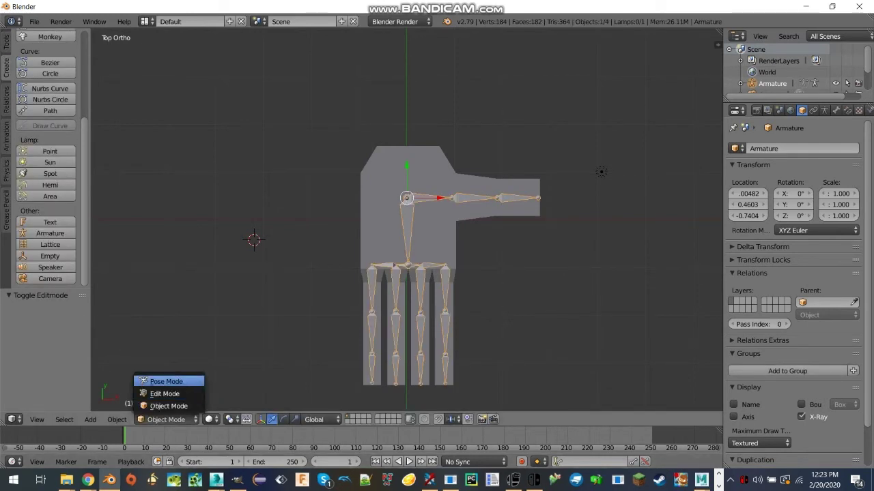
left_click(165, 394)
Rename the base bone of the outermost finger, farthest from the thumb, as "pinky 1".
right_click(372, 290)
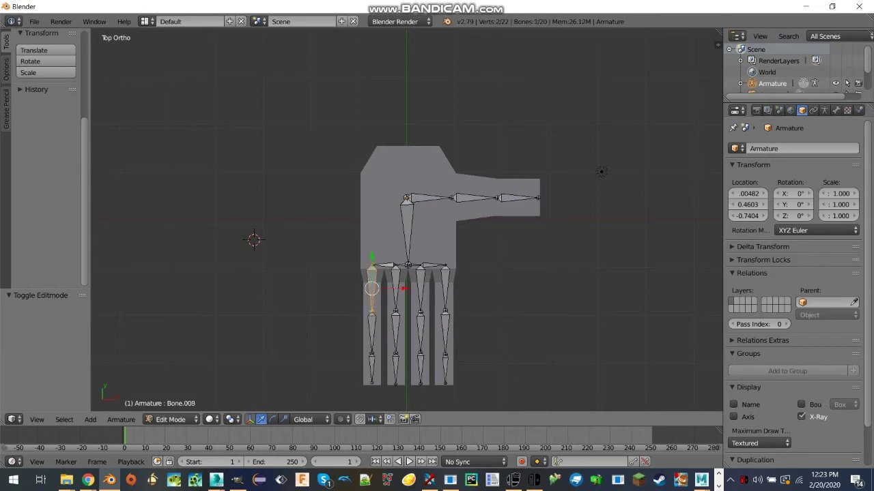
left_click(587, 232)
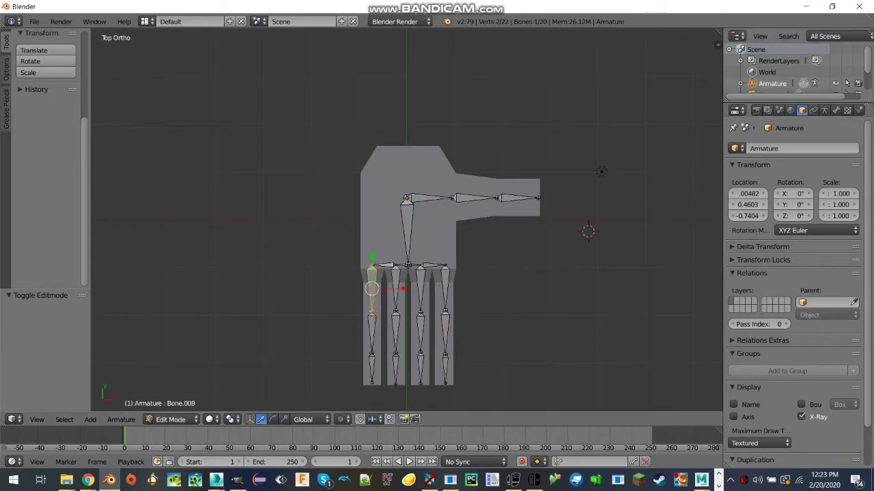
left_click(836, 110)
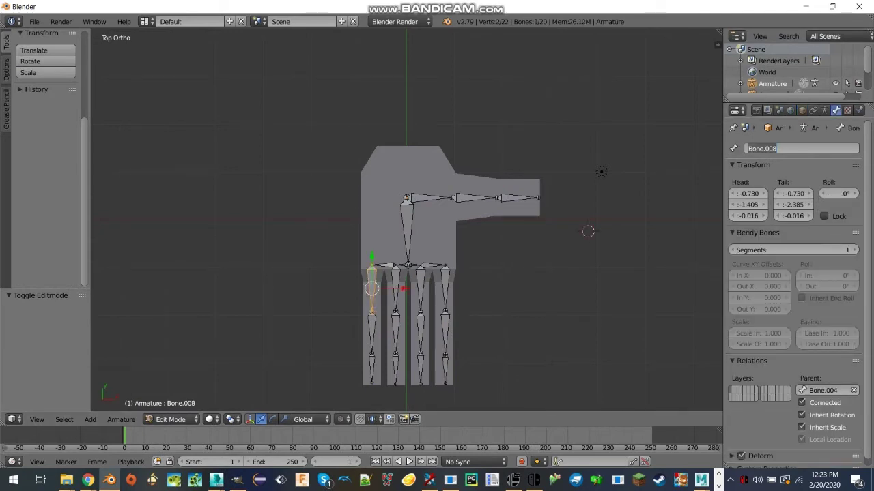
type("pinky 1")
key("Return")
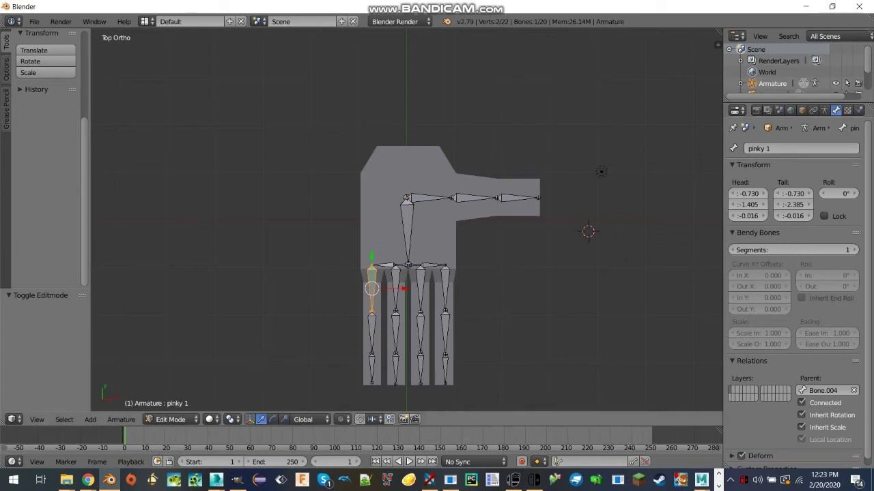
Rename the middle bone of the outermost finger as "pinky 2".
right_click(372, 333)
left_click(802, 148)
type("p")
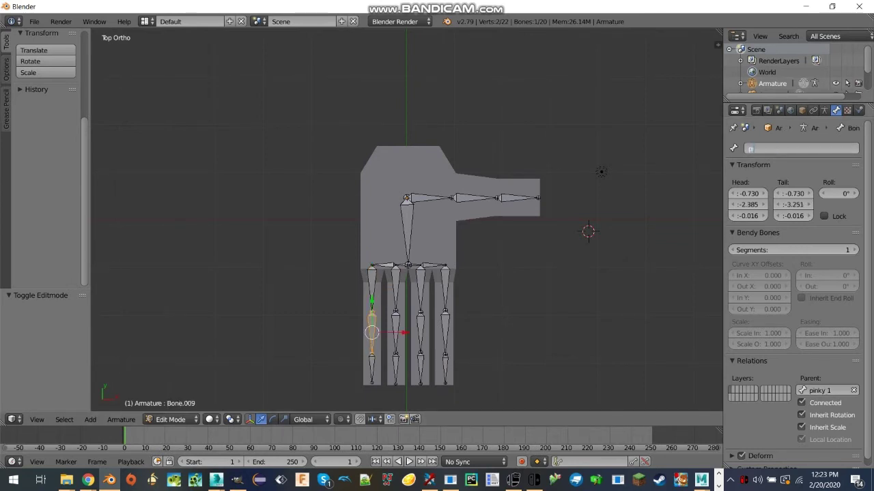
type("inky 2")
key("Return")
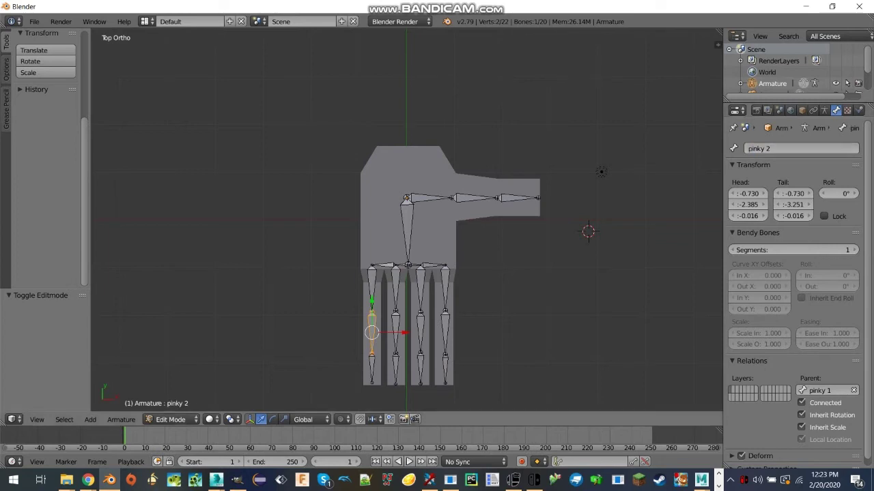
Rename the fingertip bone of the outermost finger as "pinky 3".
key("e")
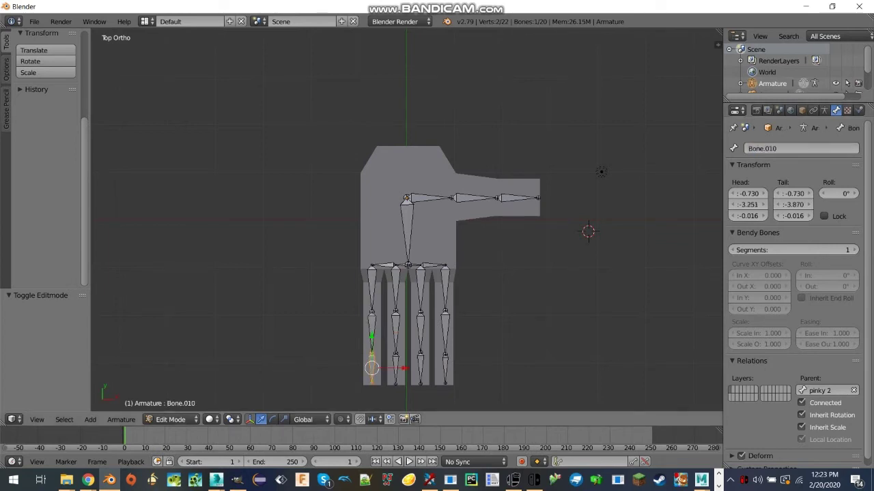
left_click(785, 148)
type("pinky")
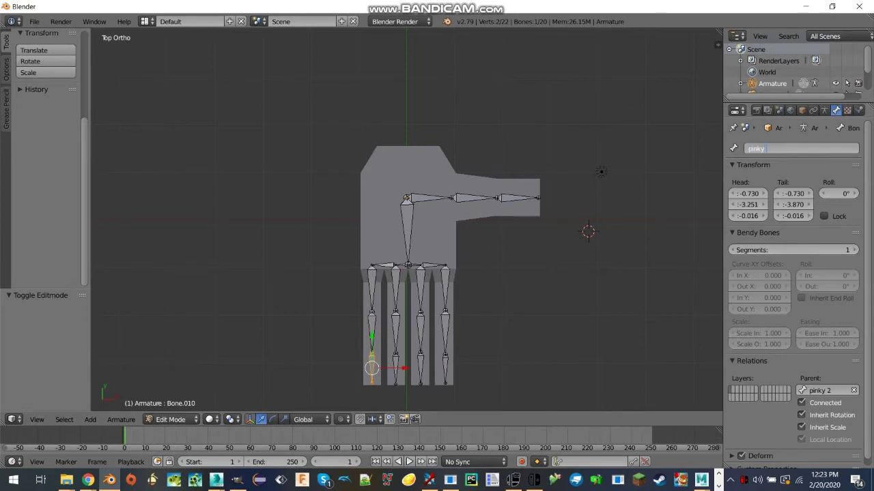
type(" 3")
key("Return")
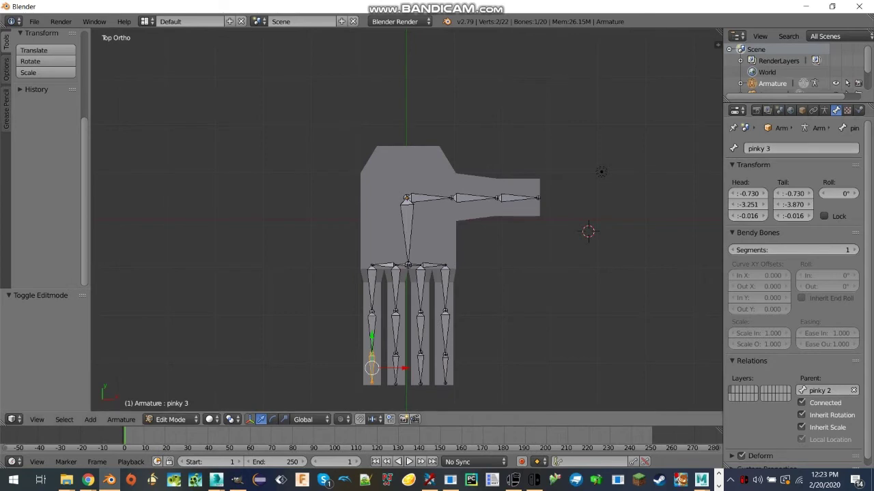
Rename the base bone of the second finger, next to the pinky, as "ring 1".
right_click(395, 290)
left_click(792, 148)
type("ring")
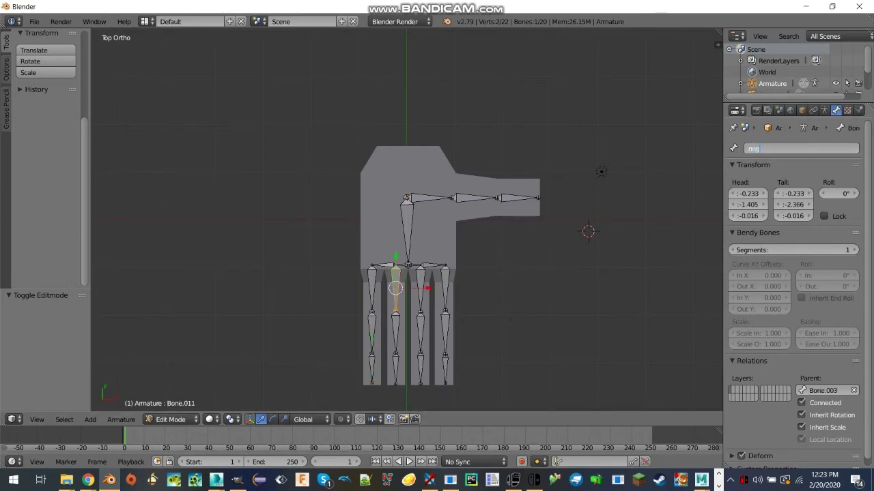
type(" 1")
key("Return")
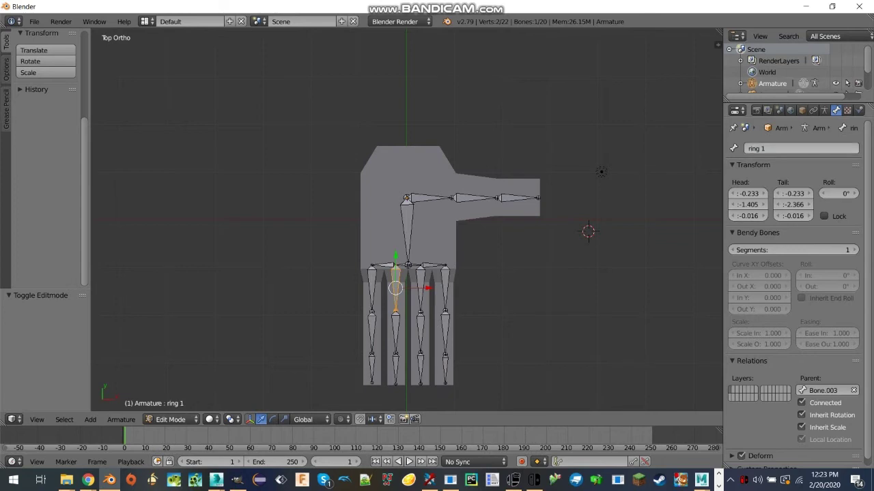
Rename the middle and fingertip bones of the second finger as "ring 2" and "ring 3".
right_click(396, 331)
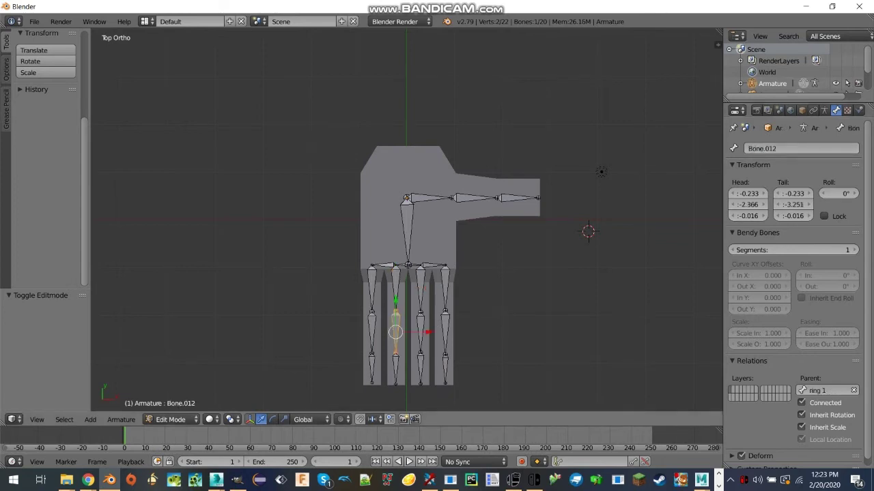
left_click(791, 148)
type("ring 2")
key("Return")
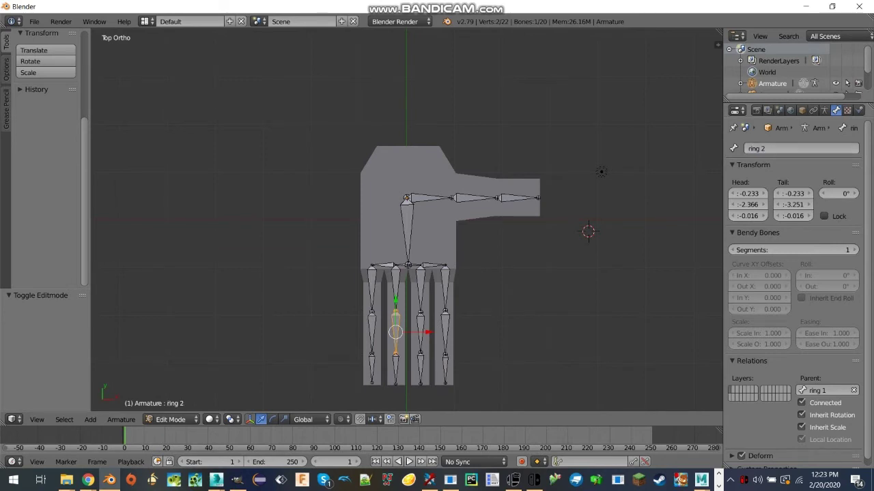
key("bracketright")
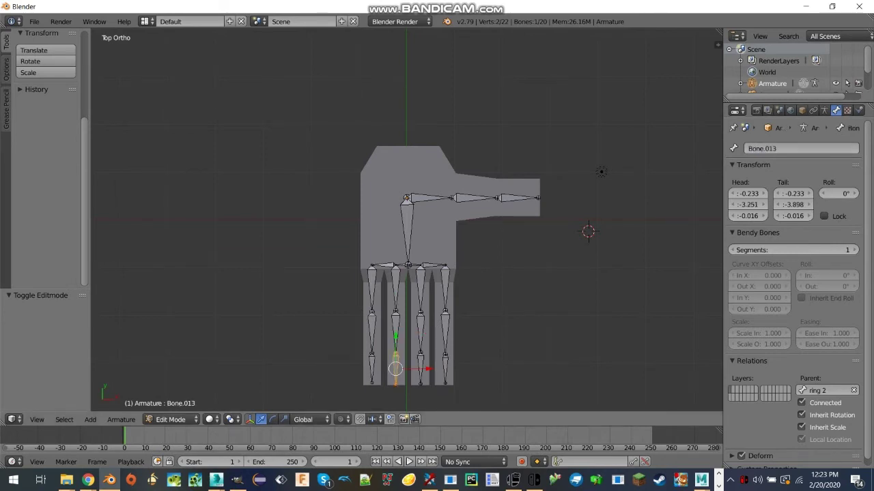
left_click(800, 148)
type("ring 3")
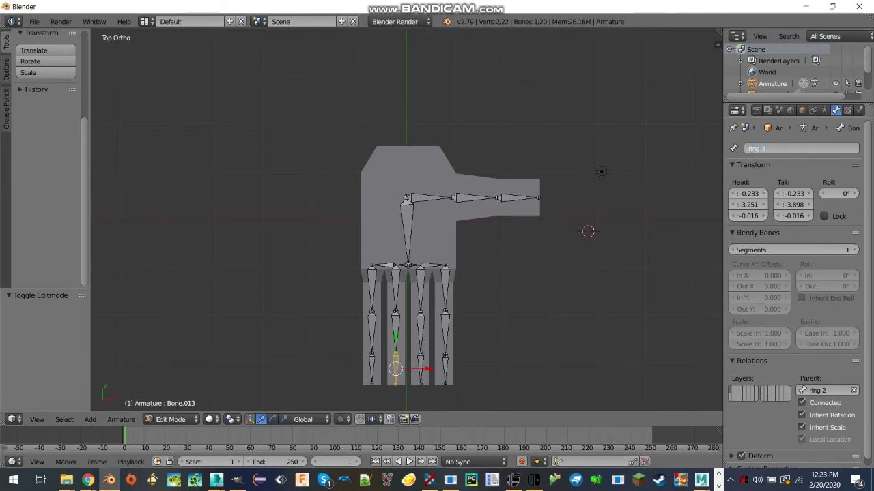
key("Return")
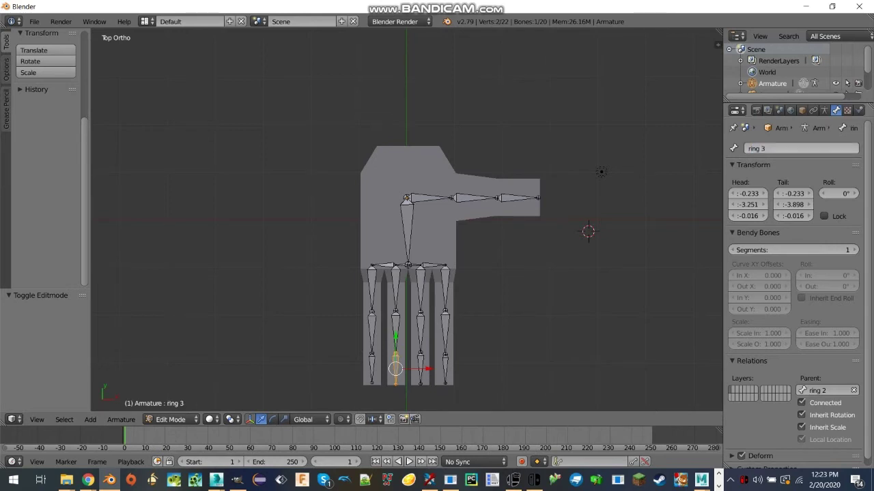
Rename the base bone of the third finger, next to the ring finger, as "mid 1".
right_click(420, 290)
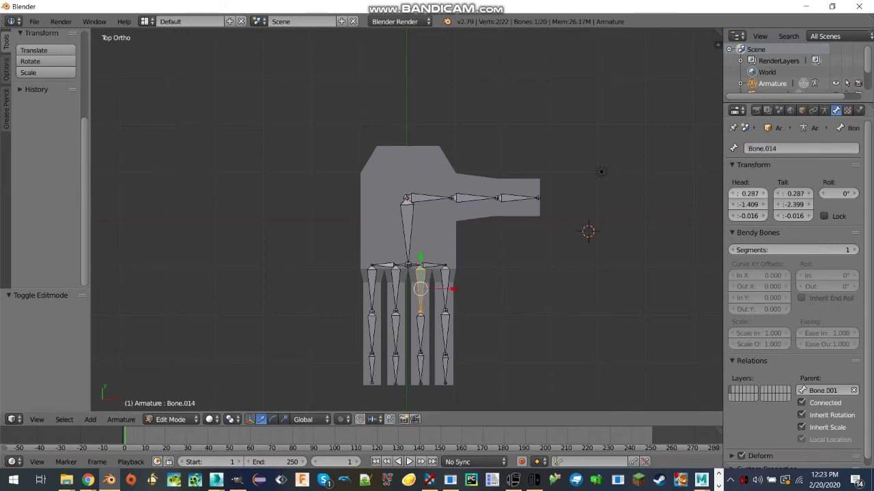
left_click(800, 148)
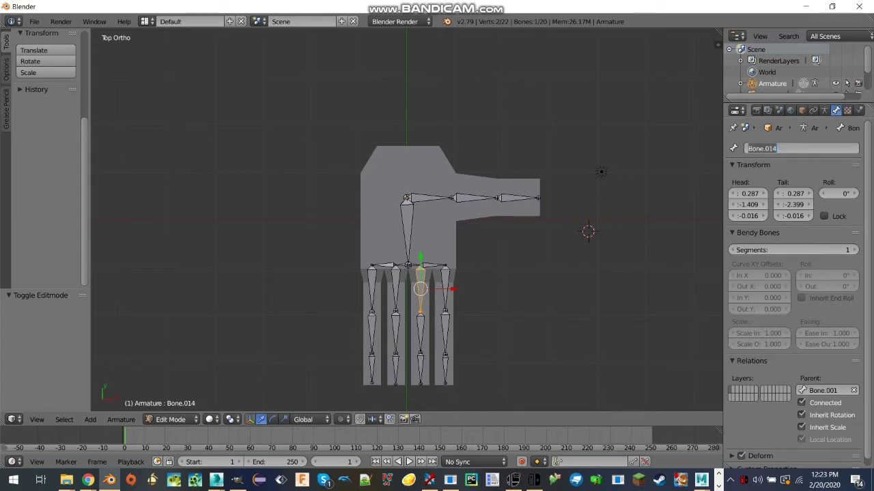
key("BackSpace")
type("mid 1")
key("Return")
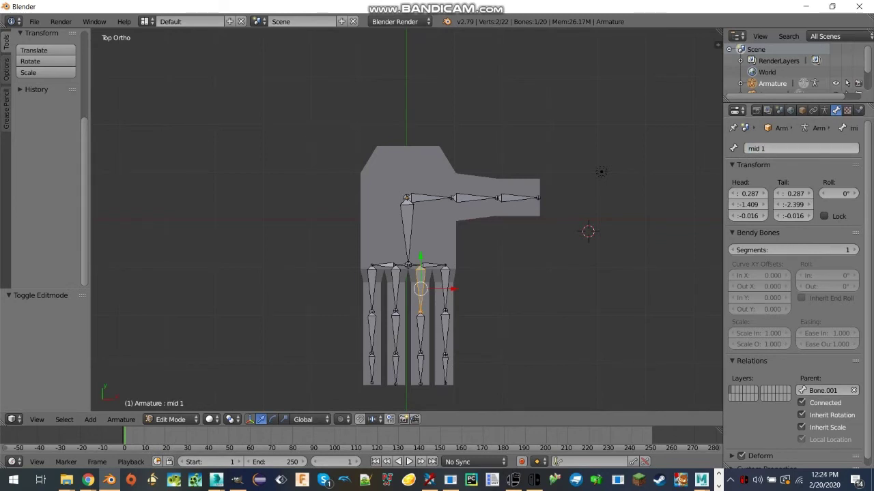
Rename the middle bone of the third finger as "mid 2".
right_click(395, 369)
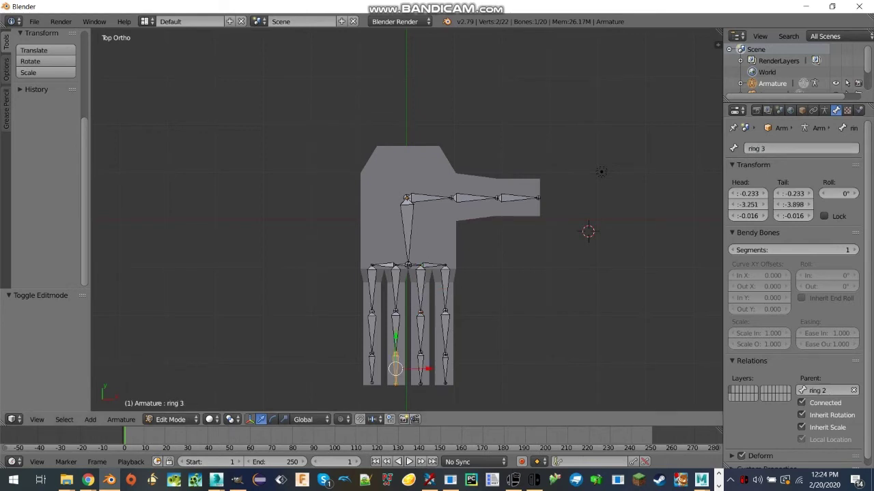
right_click(419, 333)
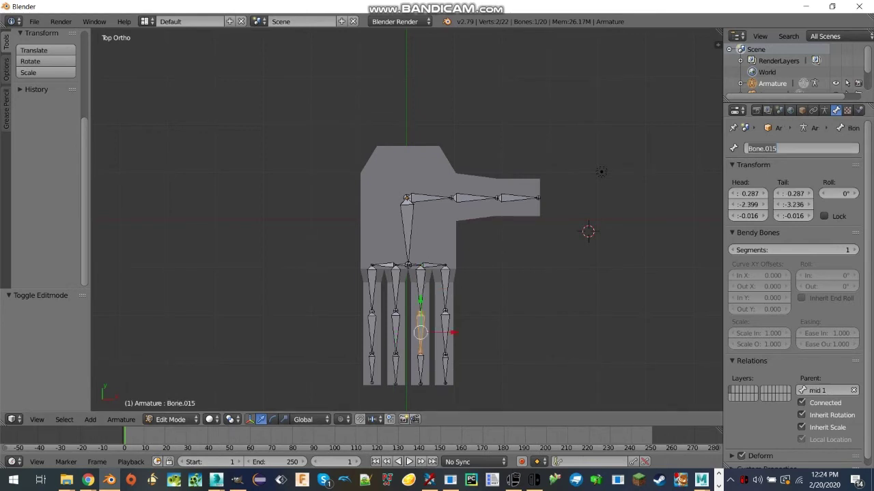
type("mid 2")
key("Return")
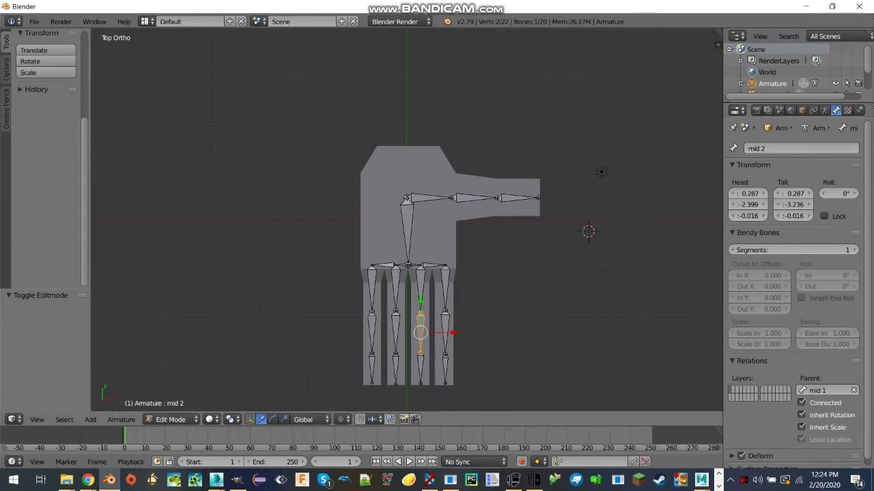
Rename the fingertip bone of the third finger as "mid 3".
right_click(420, 369)
left_click(801, 148)
type("mid 3")
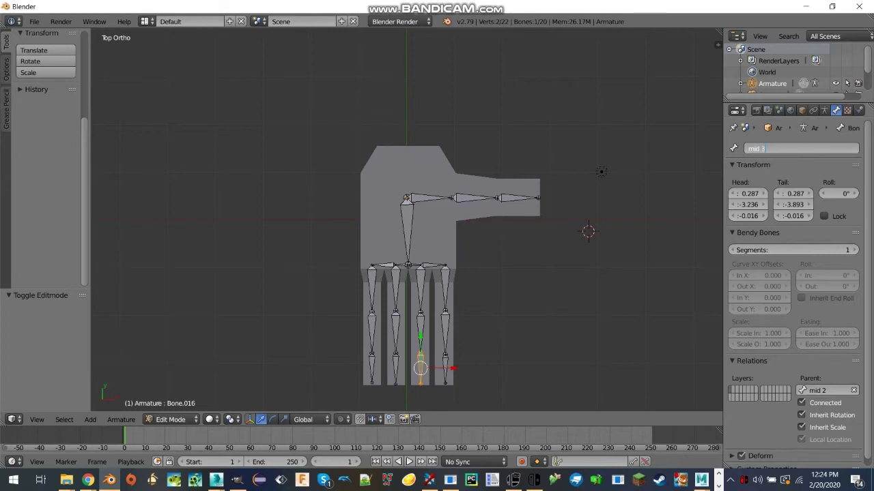
key("Return")
Rename the base bone of the fourth finger, on the thumb side of the hand, as "point 1".
right_click(445, 290)
left_click(800, 148)
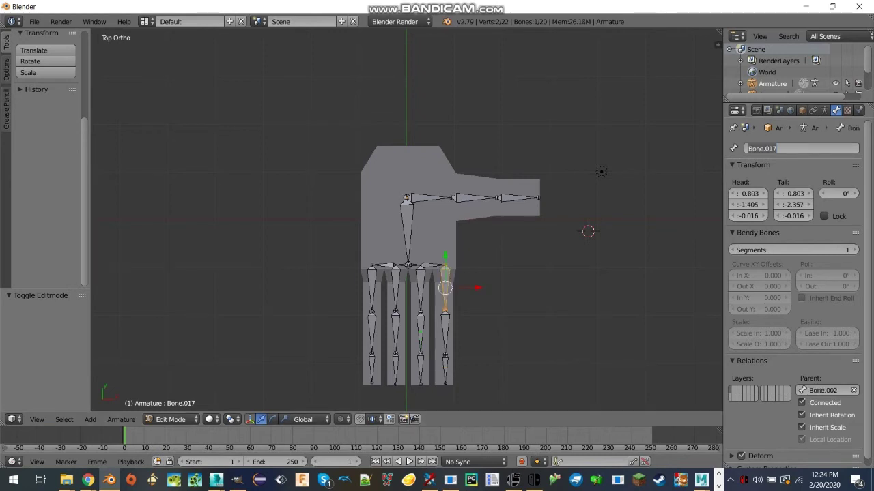
type("pom")
type("nt 1")
key("Return")
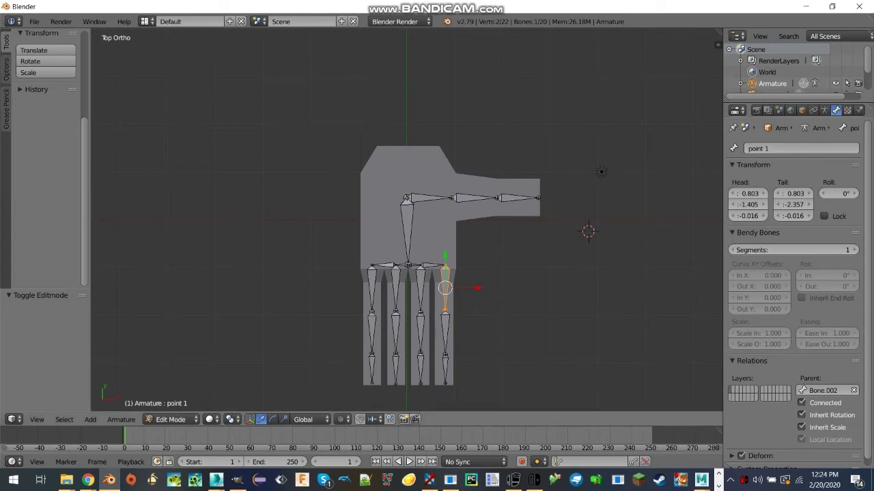
Rename the middle and fingertip bones of the fourth finger as "point 2" and "point 3".
right_click(445, 333)
left_click(791, 148)
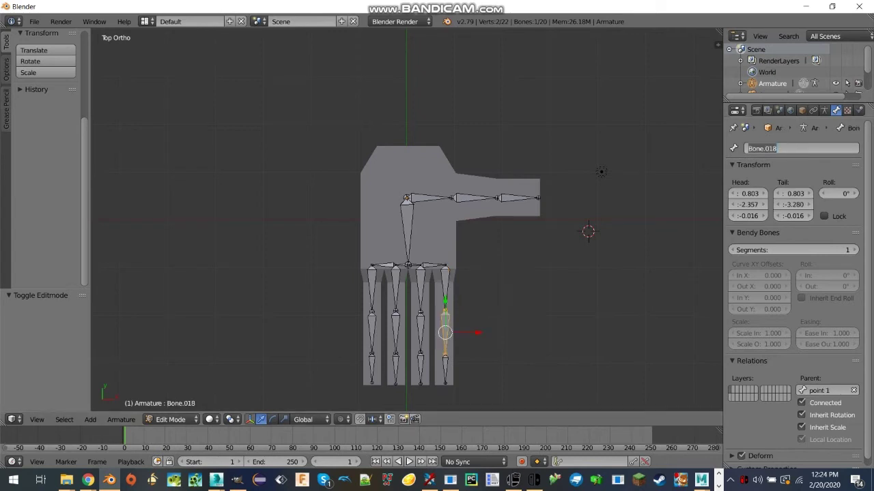
type("point 2")
key("Return")
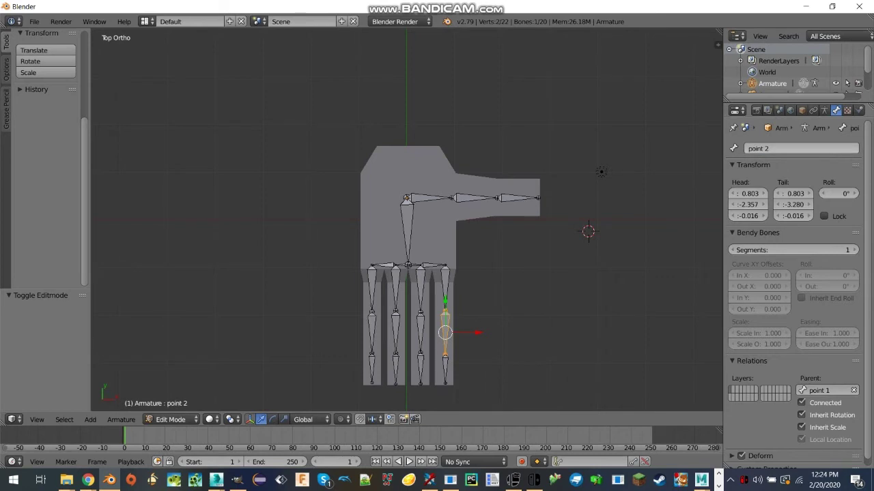
right_click(445, 369)
left_click(800, 149)
type("point 3")
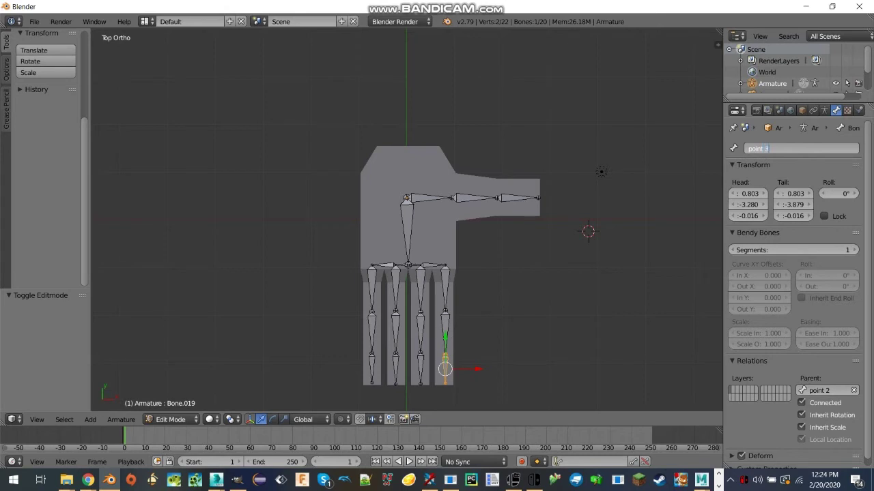
key("Return")
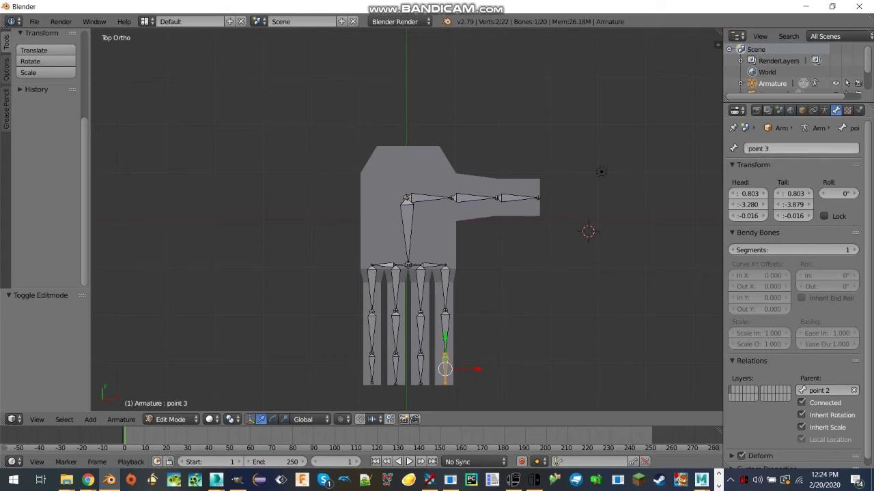
Rename the long central bone running from the armature's origin to the finger bases as "palm".
right_click(408, 232)
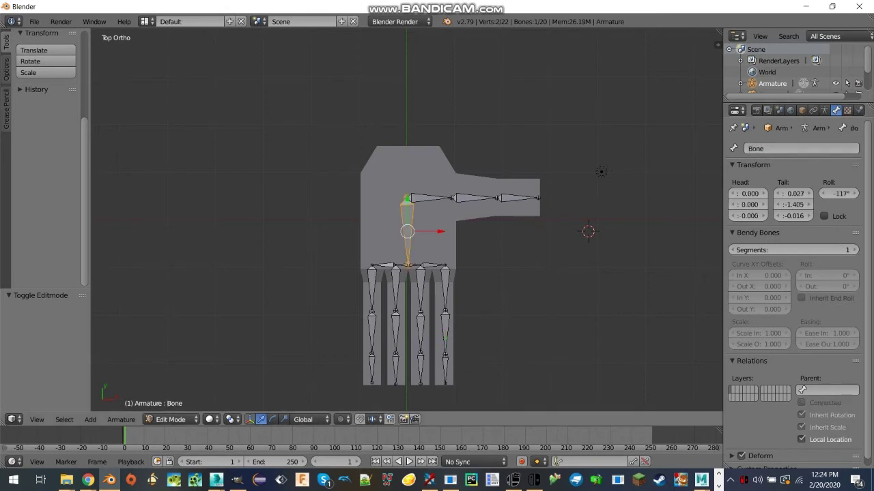
left_click(801, 148)
type("palm")
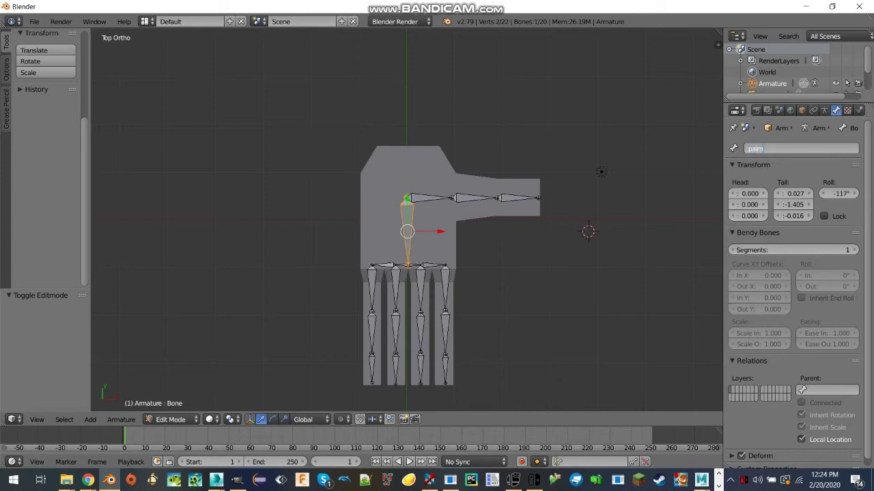
key("Return")
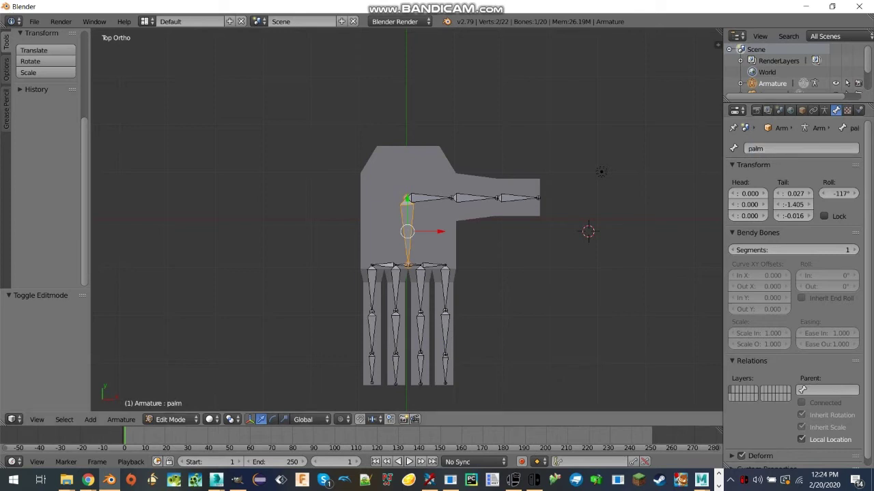
Rename the middle bone of the thumb chain, the first one outside the palm, as "thmb 1".
right_click(475, 198)
left_click(800, 148)
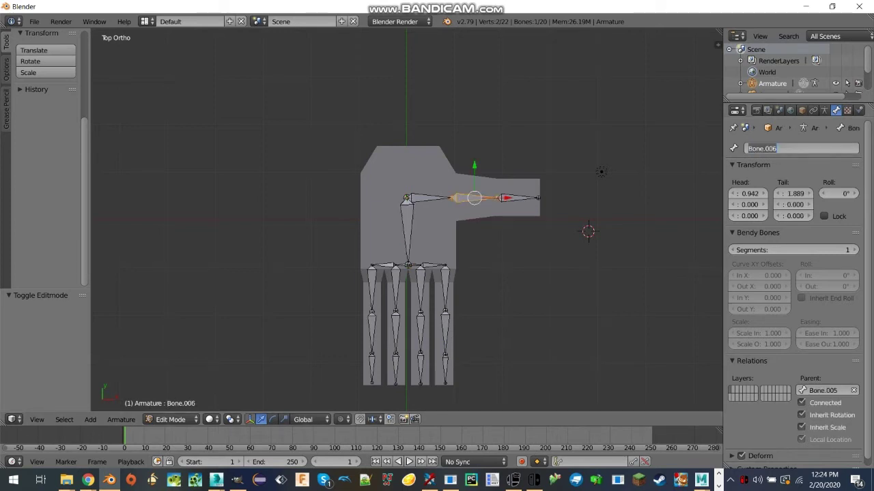
type("thmb ")
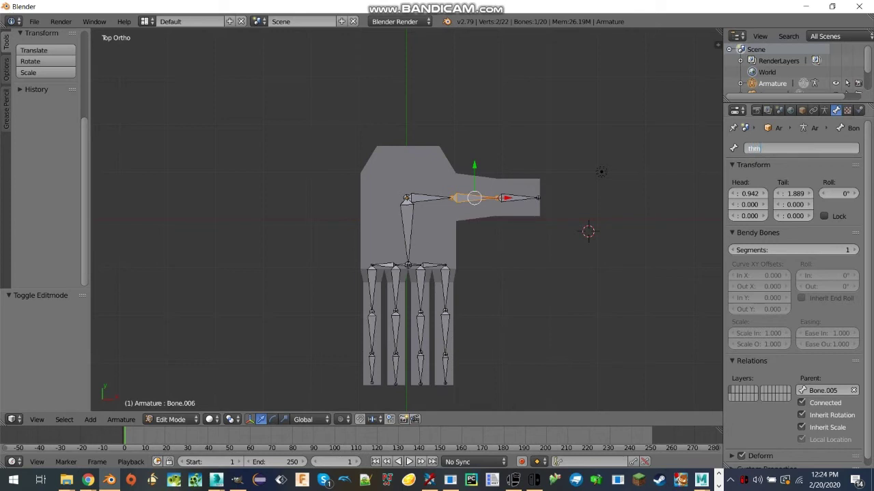
type("1")
key("Return")
Rename the tip bone of the thumb as "thoumb 2".
key("e")
left_click(800, 148)
type("thoum")
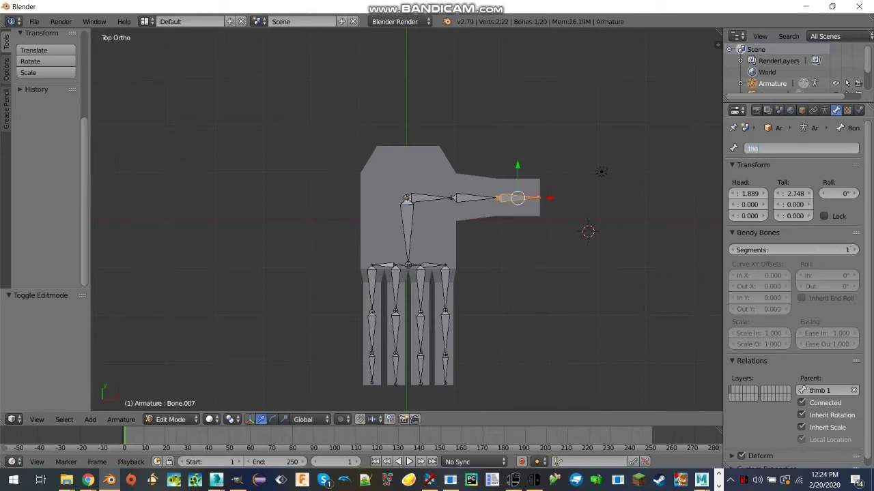
type("b 2")
key("Return")
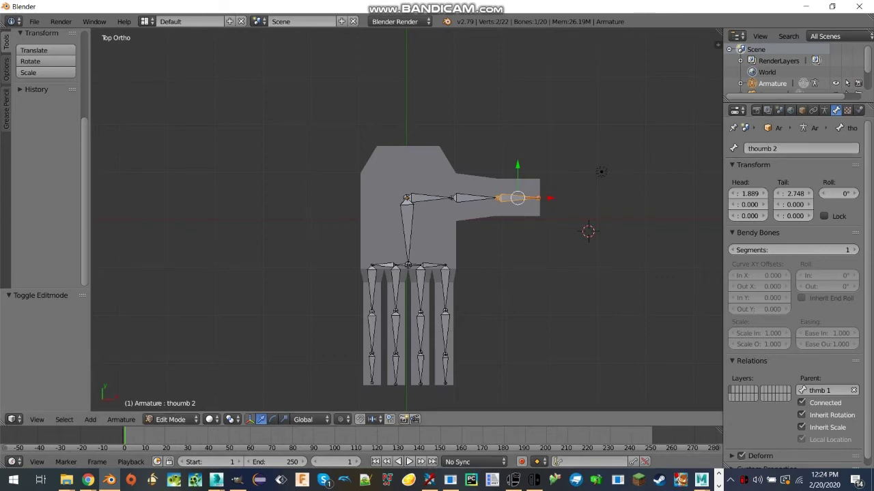
In Object Mode, parent the hand mesh to the armature using Armature Deform With Empty Groups.
left_click(171, 419)
left_click(171, 406)
right_click(393, 265)
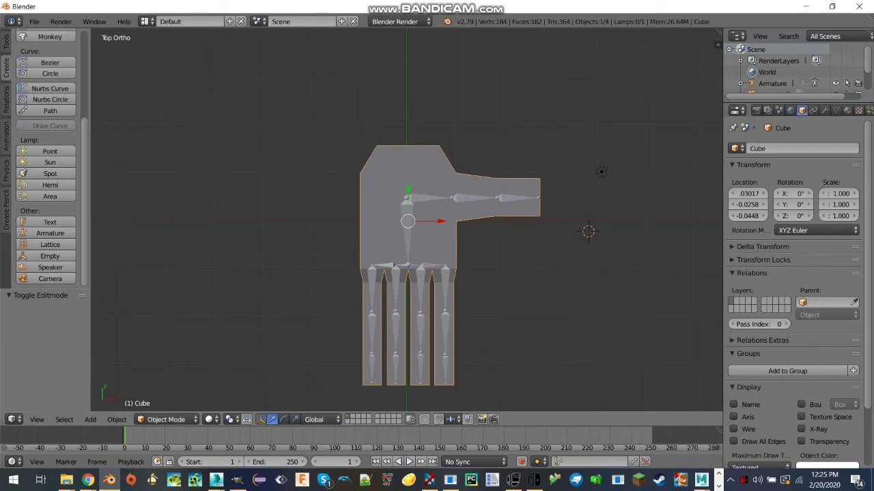
right_click(393, 264, "shift")
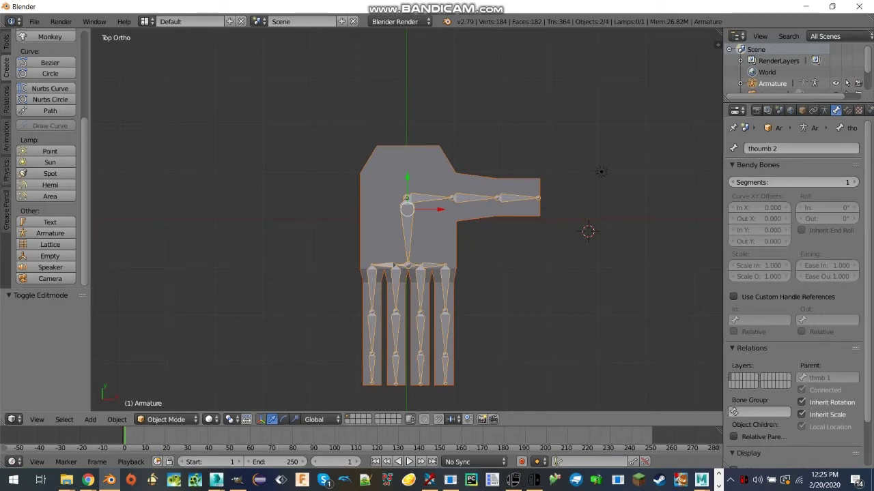
key("ctrl+p")
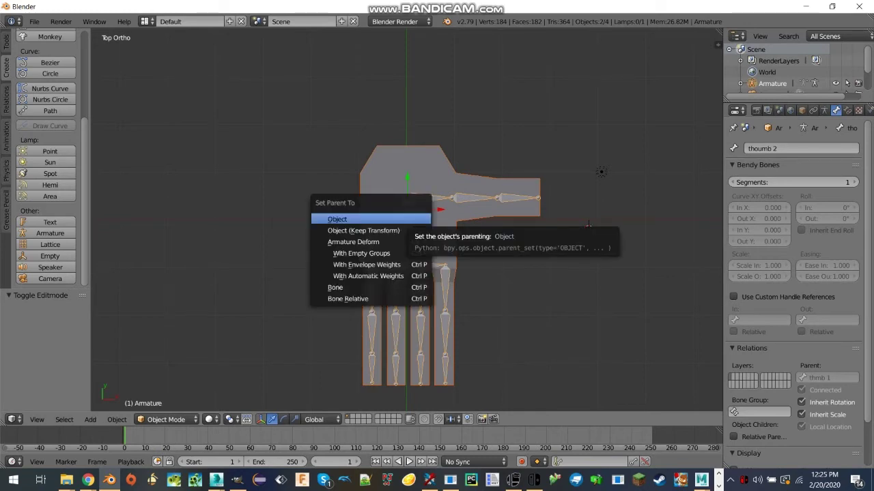
key("Down")
key("Down")
key("Down")
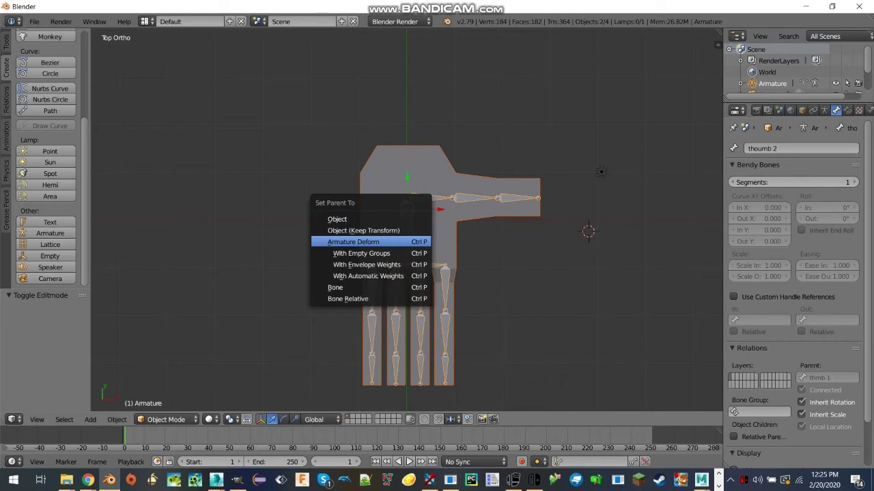
key("Return")
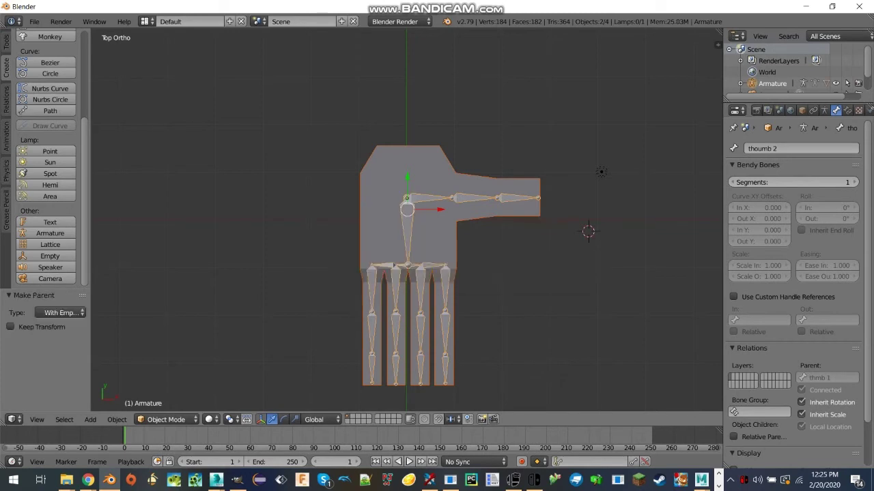
Select only the hand mesh and rename the object as "hand".
key("a")
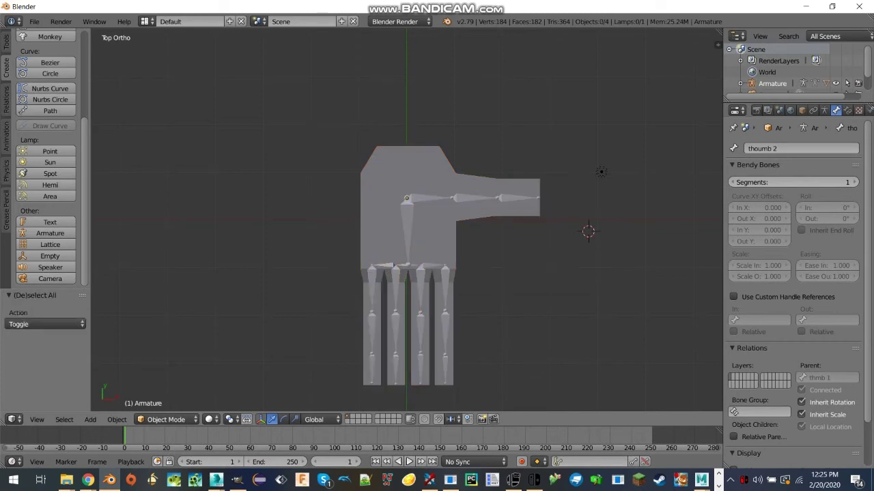
right_click(430, 236)
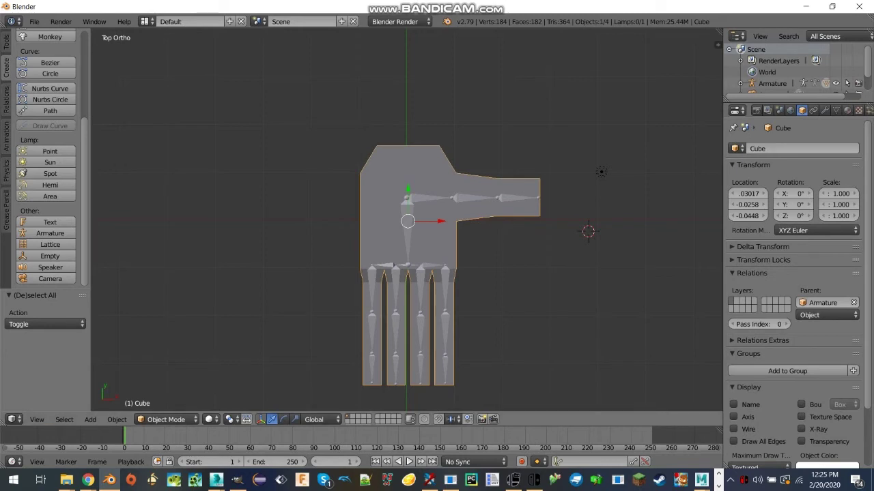
left_click(801, 148)
type("h")
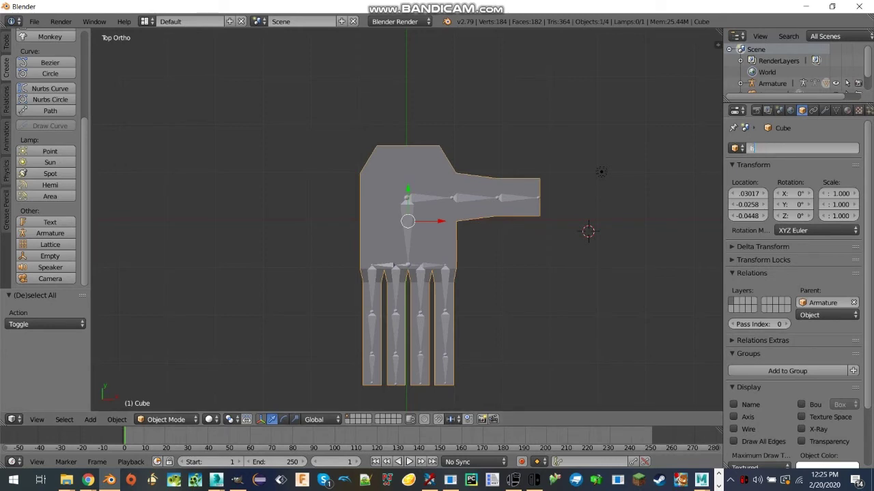
type("and")
key("Return")
Enter Edit Mode on the hand mesh and make "palm" the active vertex group.
left_click(166, 419)
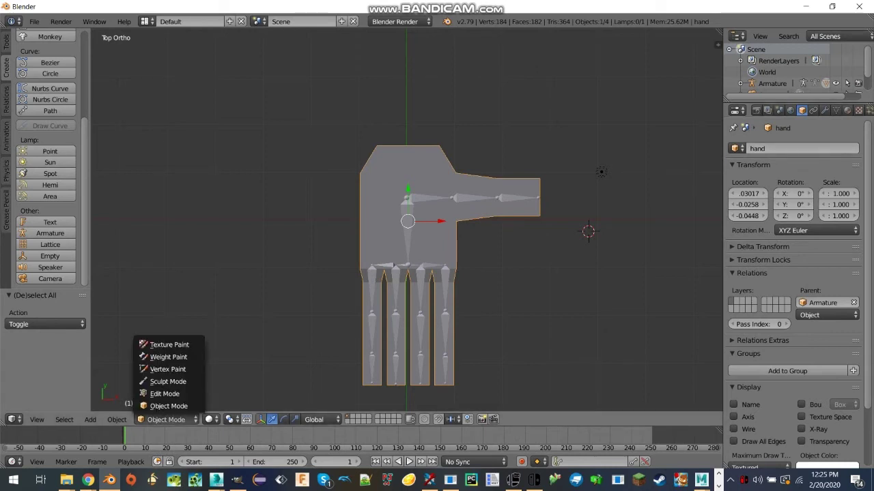
left_click(164, 393)
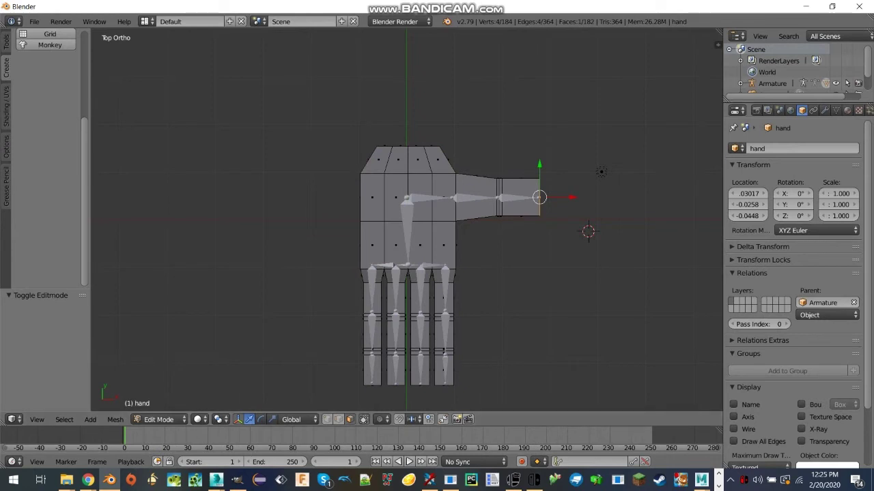
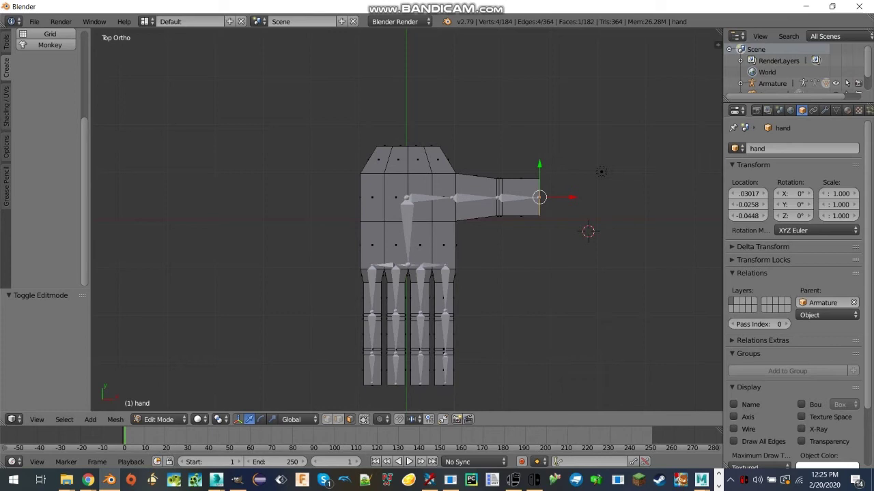
middle_click_drag(409, 273, 451, 222)
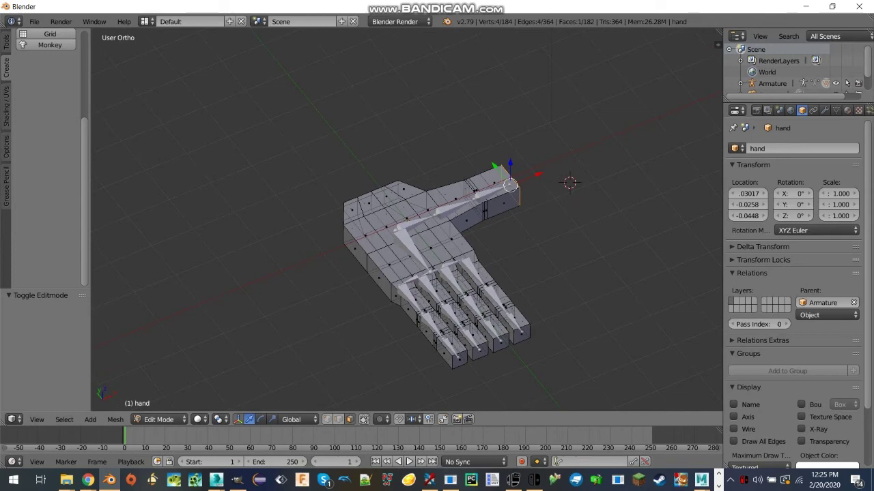
key("KP_7")
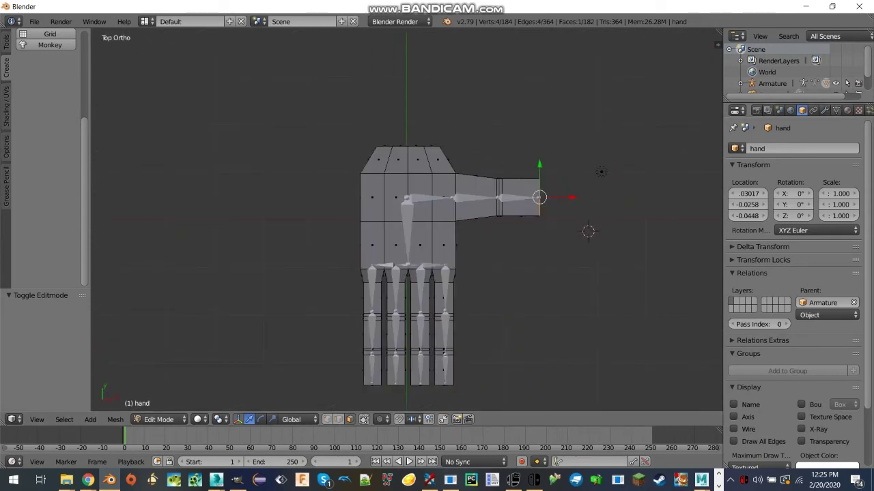
left_click(836, 110)
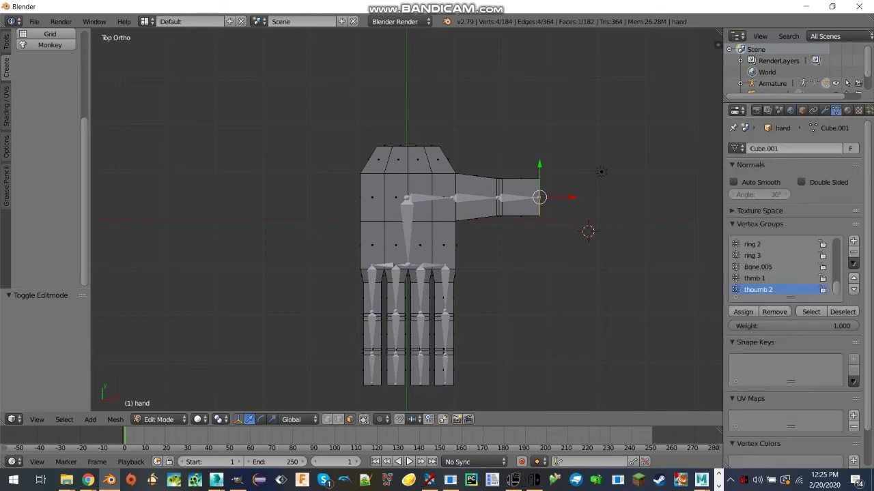
scroll(778, 266, "up", 15)
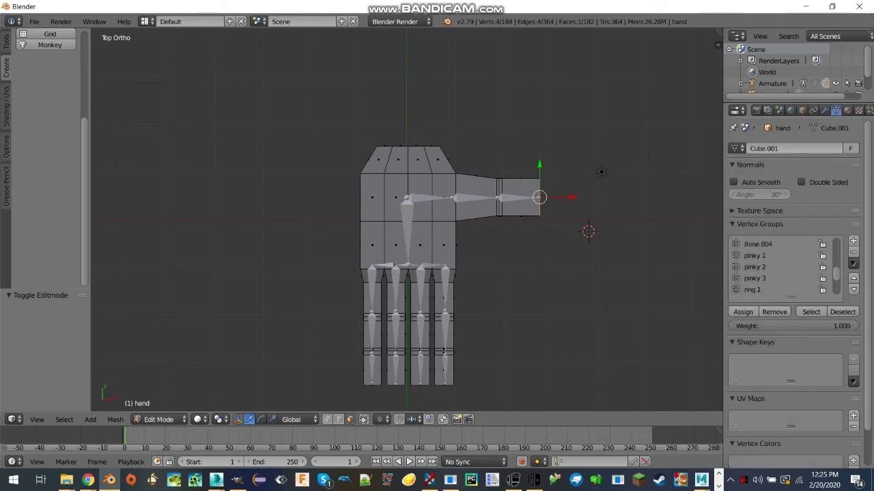
left_click(752, 244)
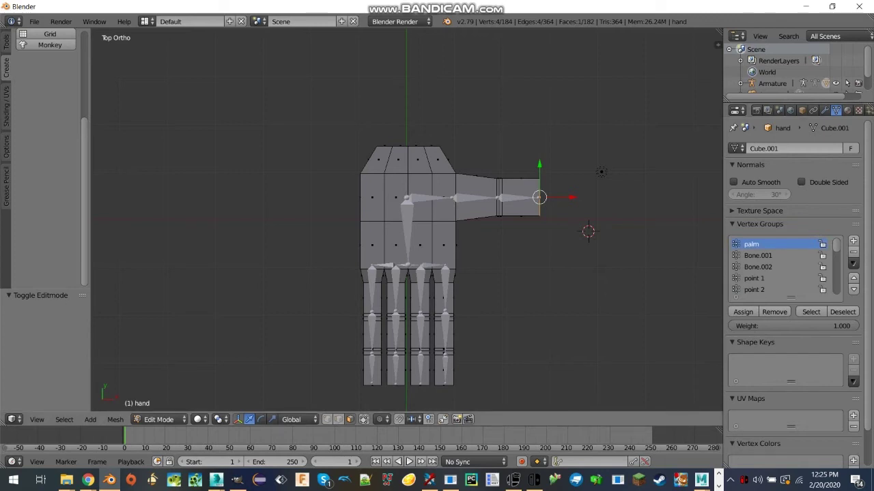
key("b")
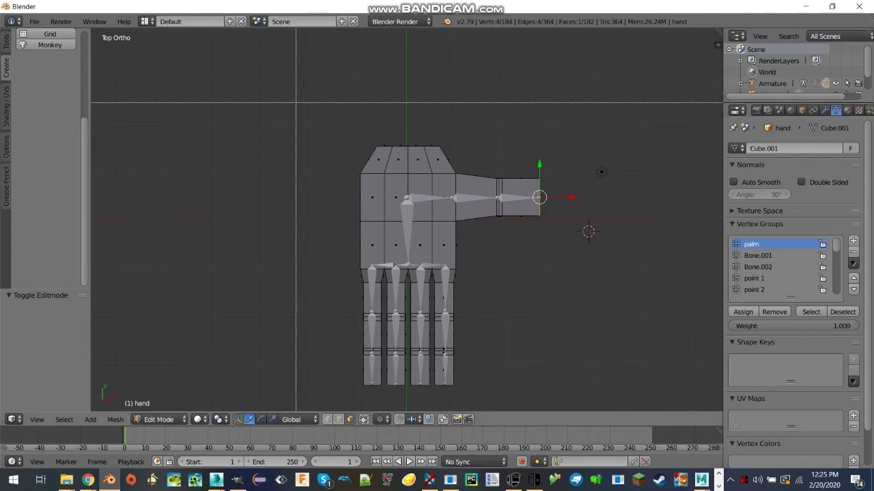
left_click_drag(295, 103, 451, 258)
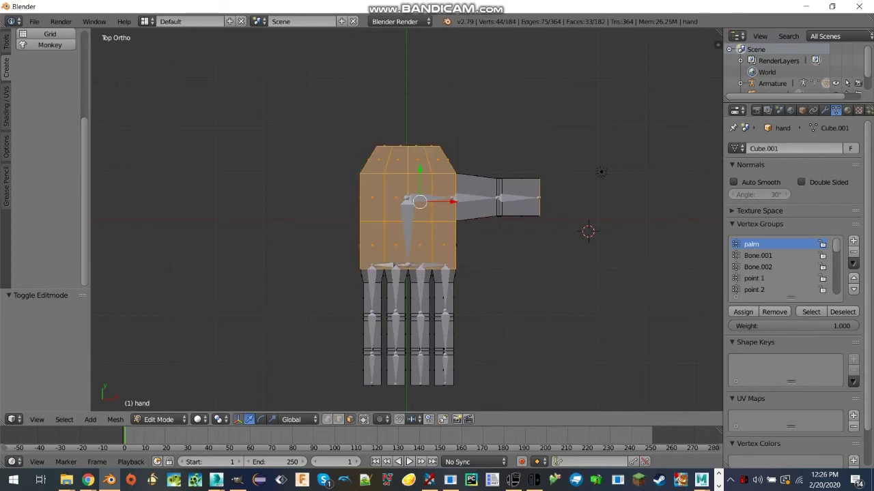
key("ctrl+z")
Deselect all geometry of the hand mesh and box-select only the palm faces, excluding the thumb and fingers.
key("a")
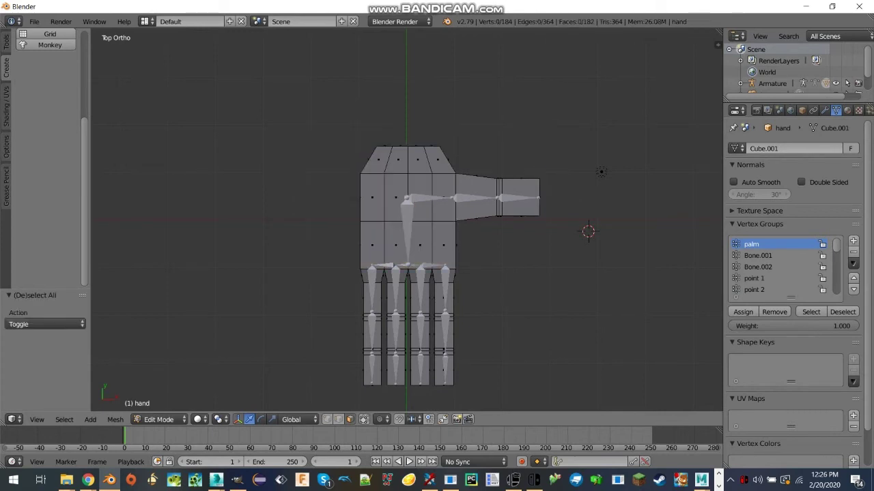
left_click_drag(269, 79, 400, 230)
key("b")
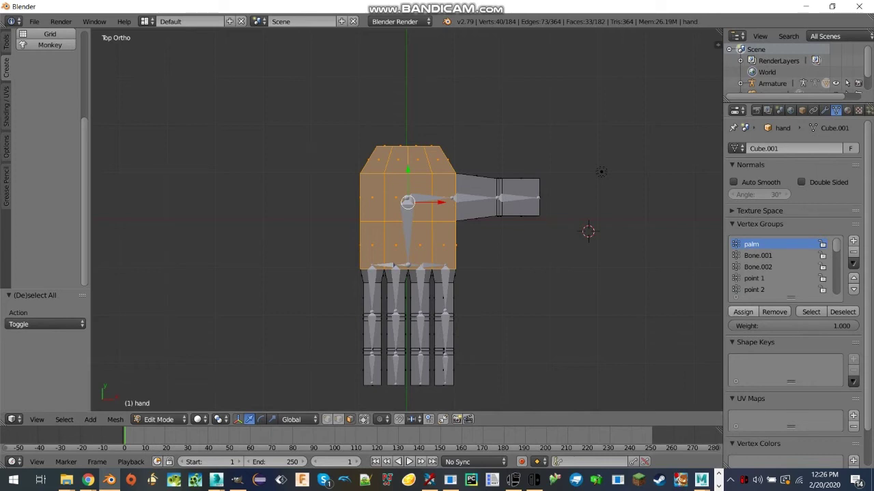
scroll(778, 266, "down", 1)
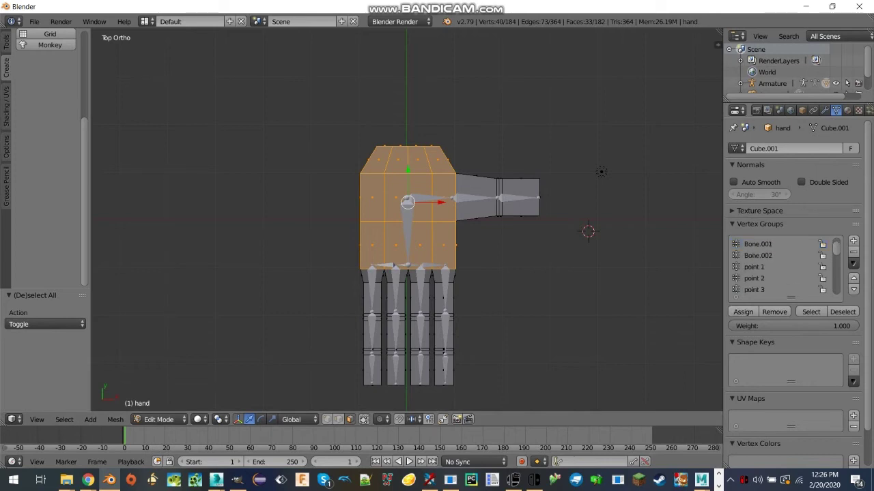
Make "point 1" the active vertex group and box-select only the base segment of the index finger, nearest the thumb.
left_click(754, 266)
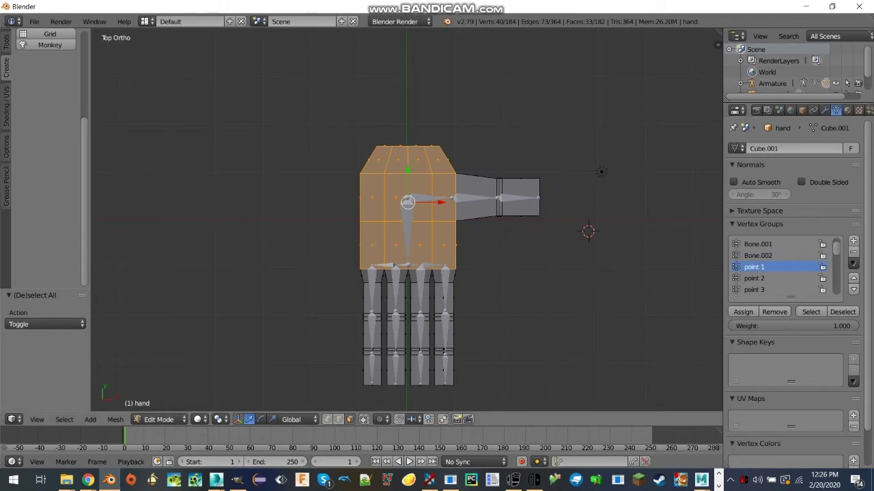
key("a")
key("b")
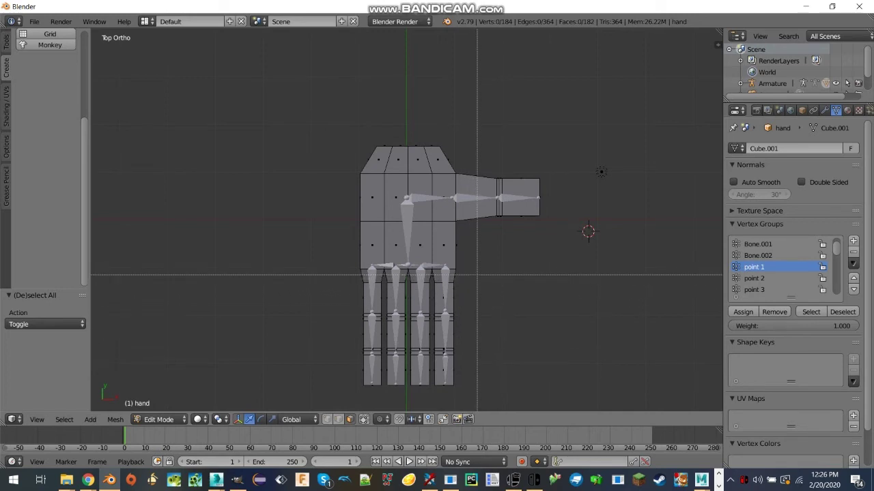
left_click_drag(477, 273, 433, 316)
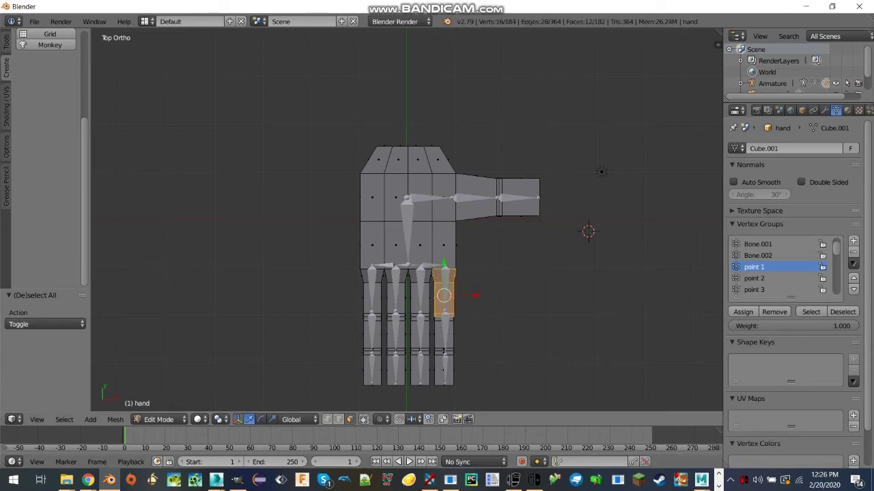
Make "point 2" the active vertex group and box-select only the index finger's middle segment, including its narrow joint strip.
left_click(754, 279)
key("a")
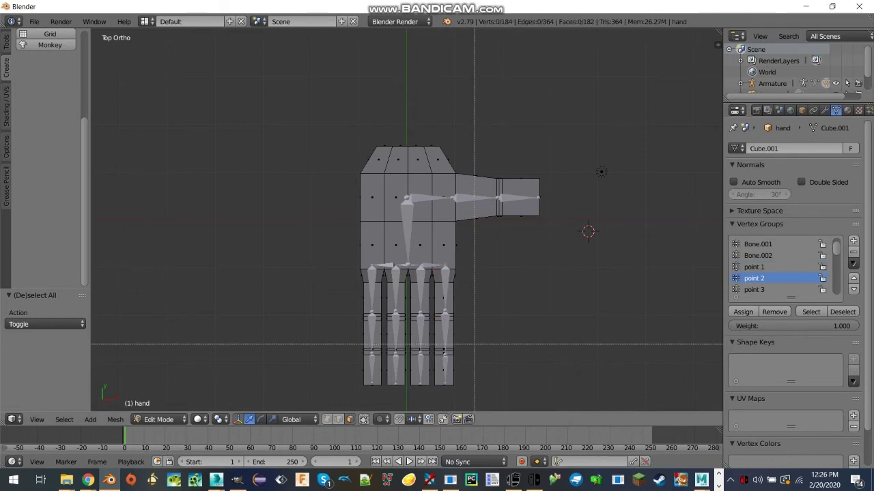
left_click_drag(474, 351, 433, 319)
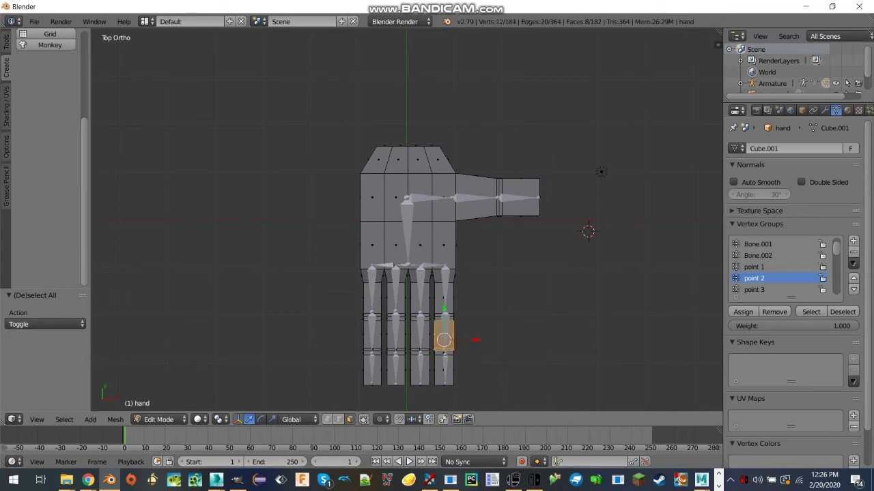
key("b")
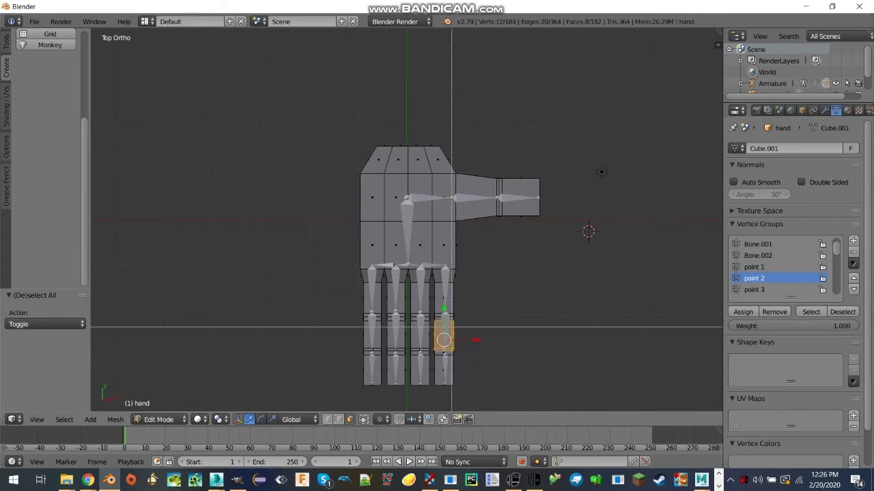
left_click_drag(461, 327, 433, 318)
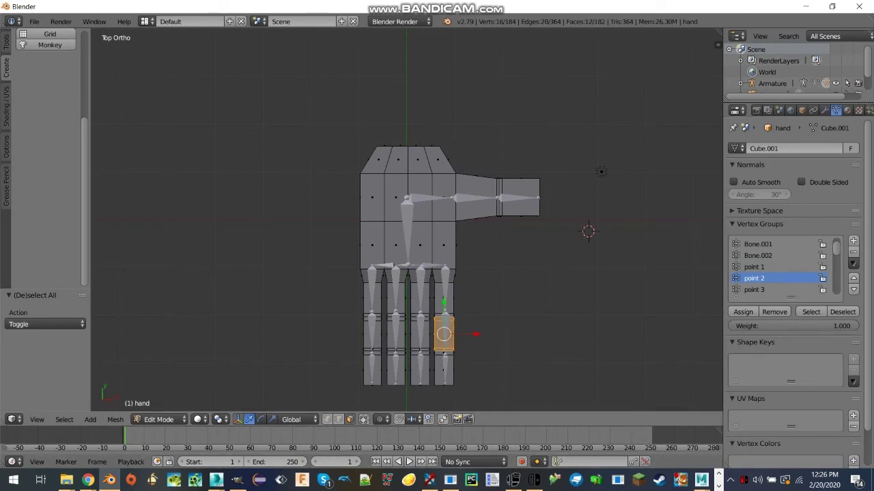
Make "point 3" the active vertex group and box-select only the index finger's tip segment.
left_click(754, 289)
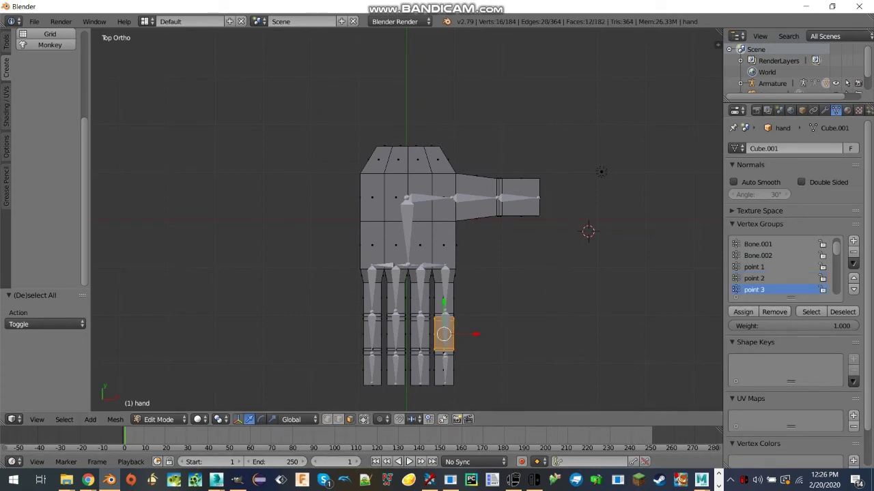
key("a")
key("b")
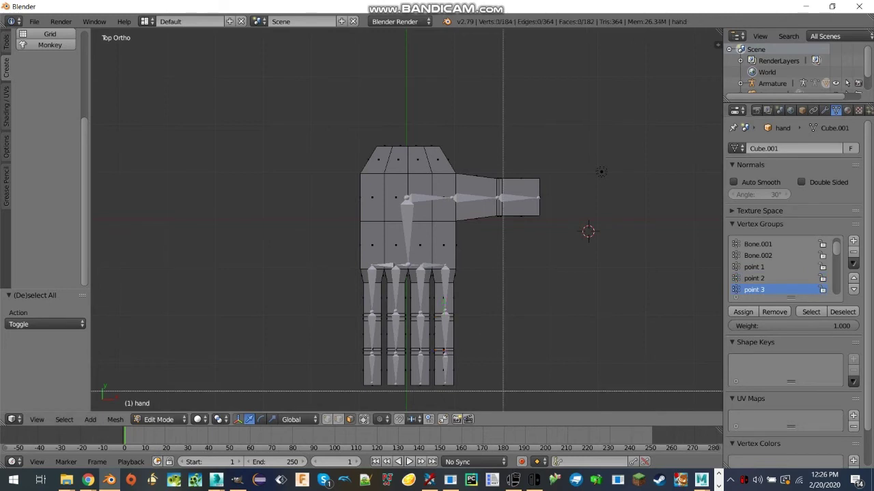
left_click_drag(503, 391, 432, 352)
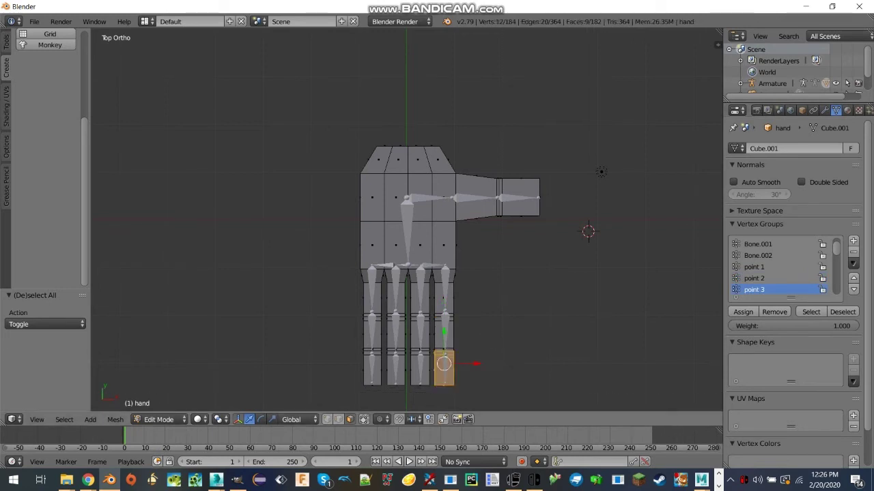
Select only the middle finger's base segment and assign it to the "mid 1" vertex group.
scroll(778, 266, "down", 4)
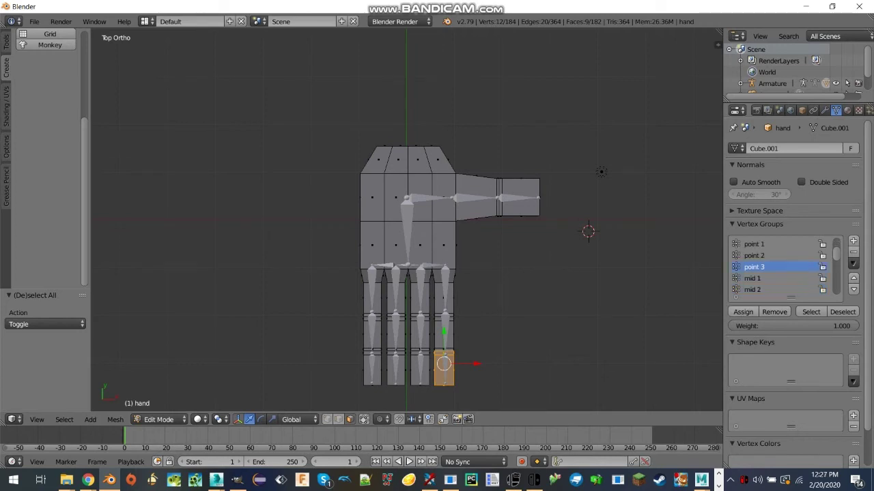
left_click(752, 255)
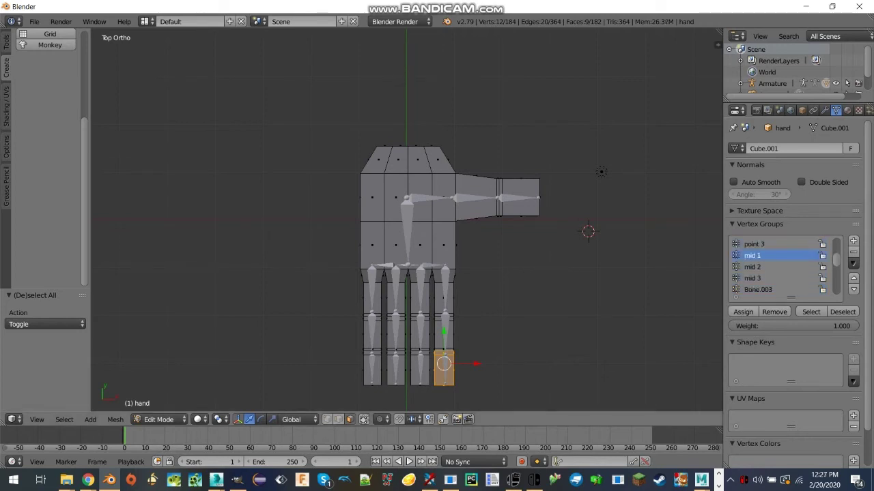
key("a")
scroll(408, 295, "up", 2)
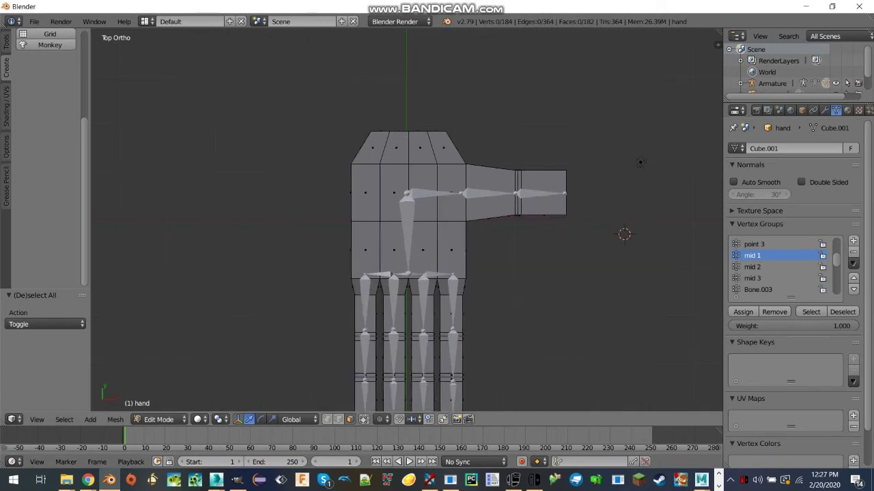
key("b")
left_click_drag(408, 294, 444, 358)
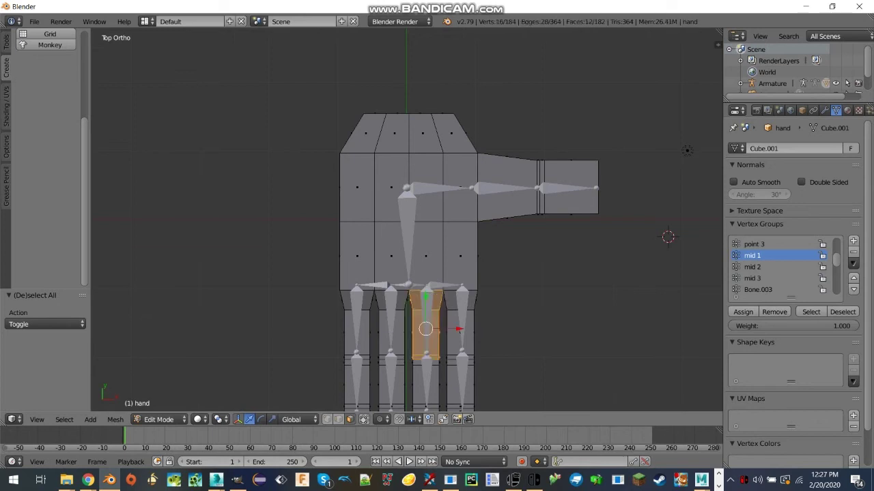
scroll(407, 221, "down", 2)
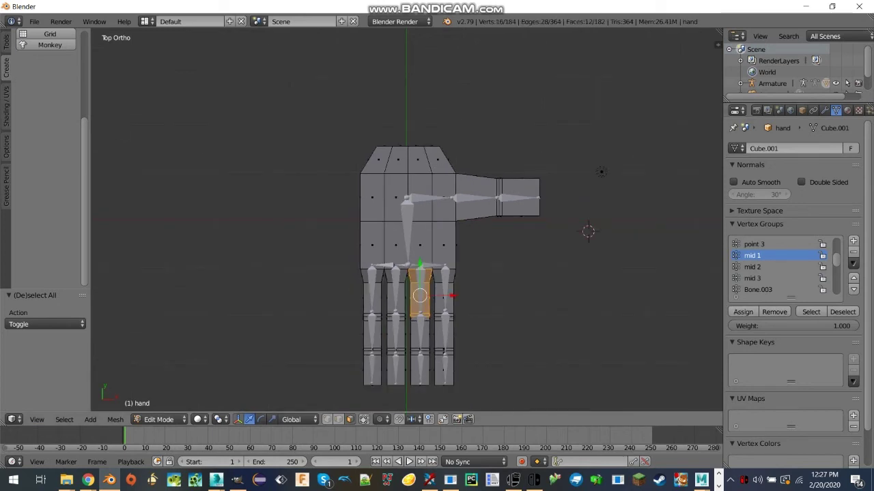
left_click(744, 312)
Select only the middle finger's middle segment and assign it to the "mid 2" vertex group.
left_click(753, 267)
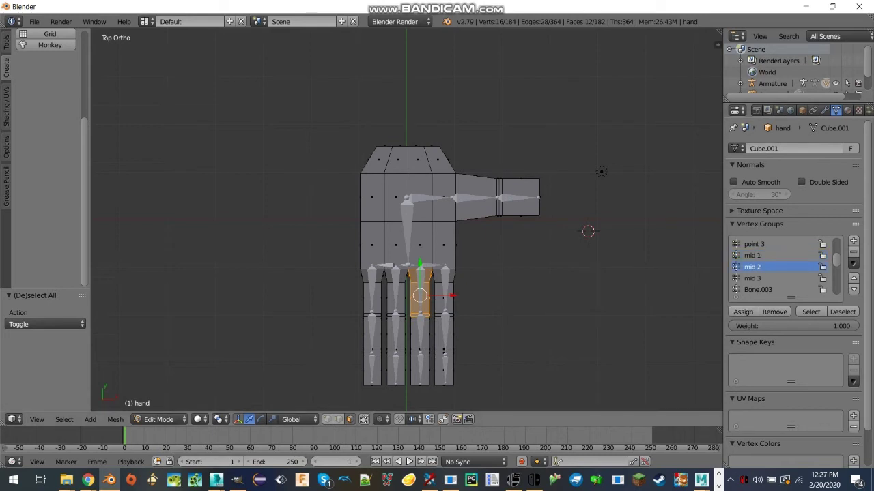
key("a")
key("b")
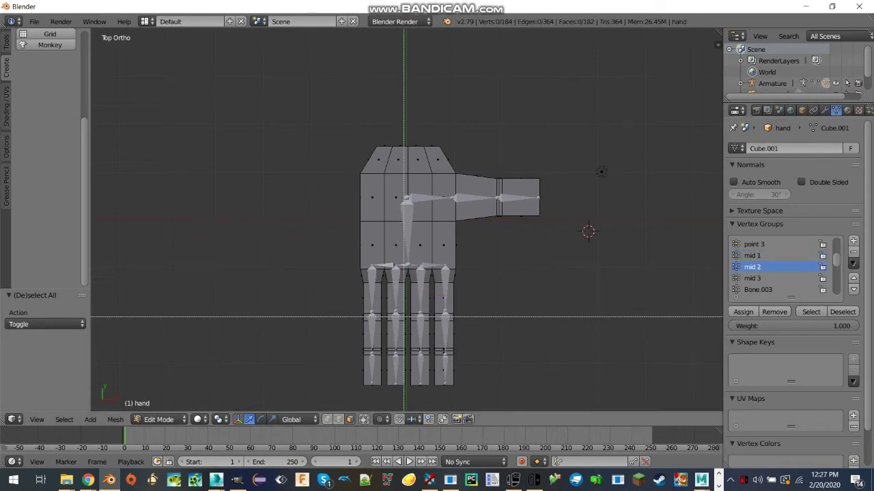
left_click_drag(407, 318, 434, 350)
left_click(743, 312)
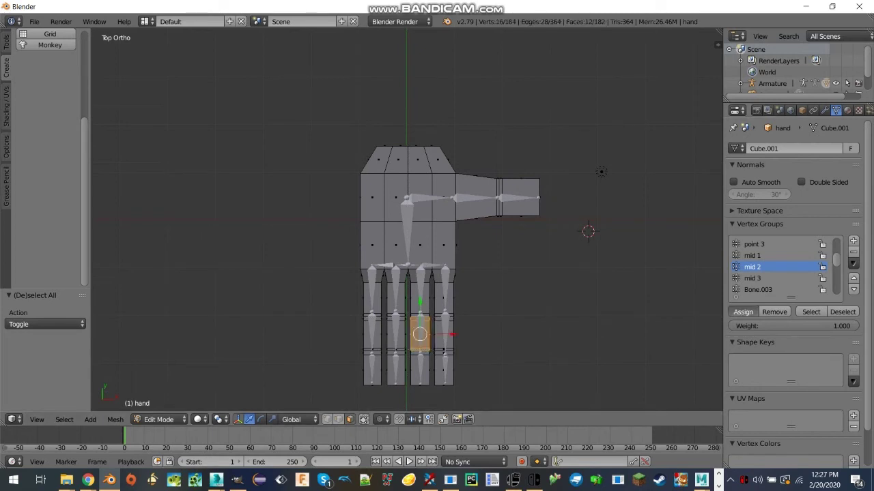
Select only the middle finger's tip segment, assign it to the "mid 3" vertex group, and clear the selection.
key("a")
key("b")
left_click_drag(407, 402, 432, 349)
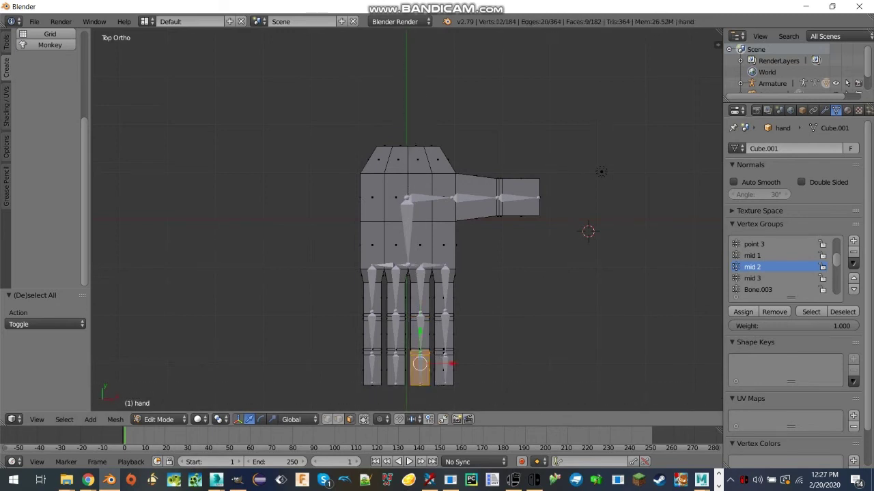
left_click(752, 278)
left_click(743, 312)
left_click(743, 312)
key("a")
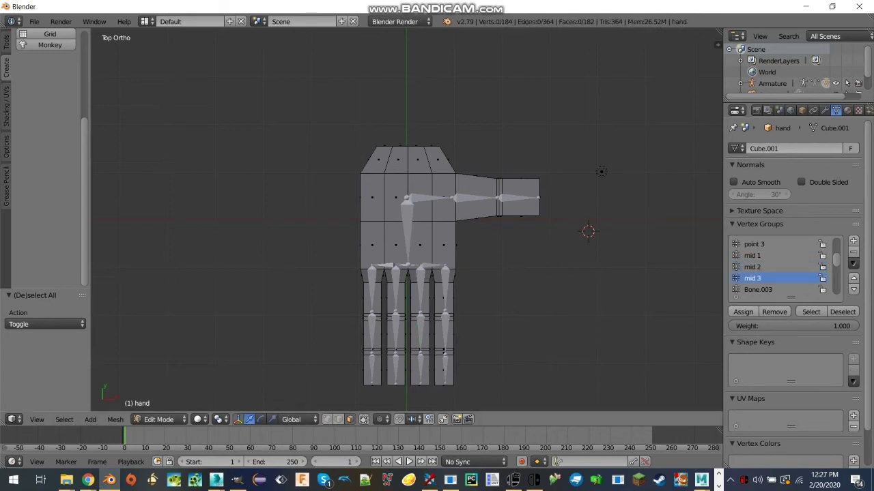
Assign the outermost finger's base segment to the "pinky 1" vertex group, and clear the selection.
scroll(779, 266, "down", 2)
scroll(778, 266, "down", 3)
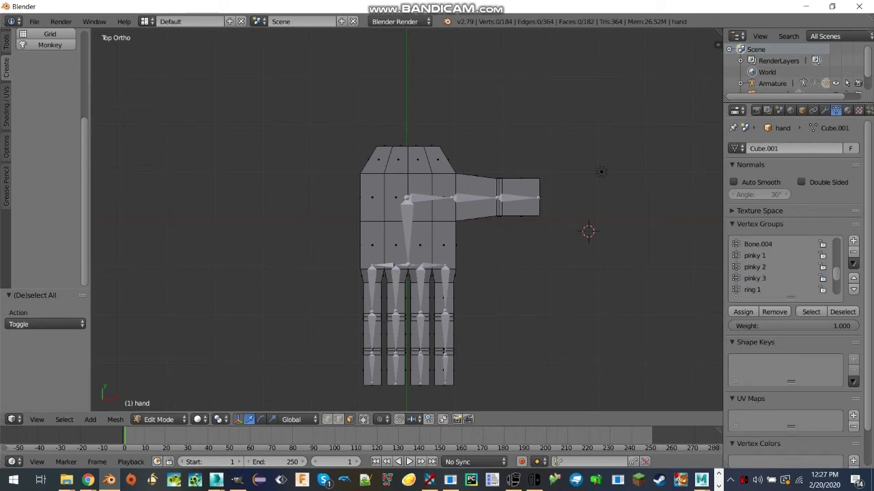
left_click(754, 256)
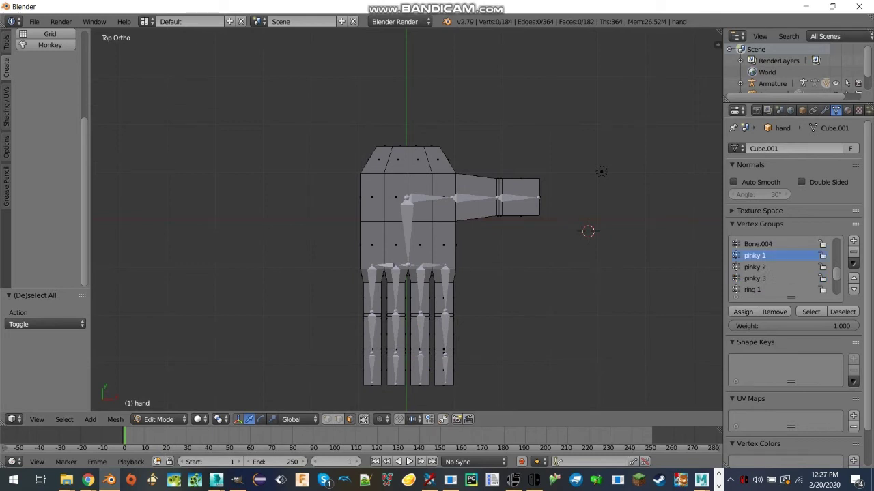
key("b")
left_click_drag(346, 271, 384, 317)
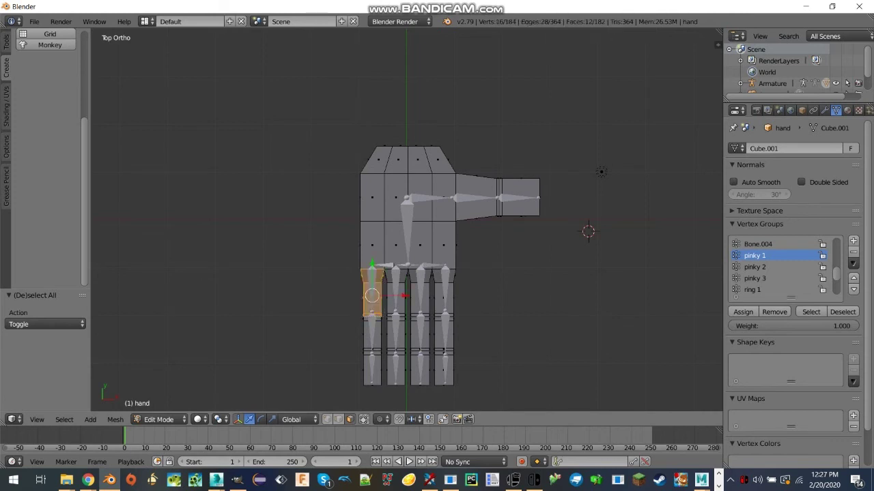
left_click(743, 312)
key("a")
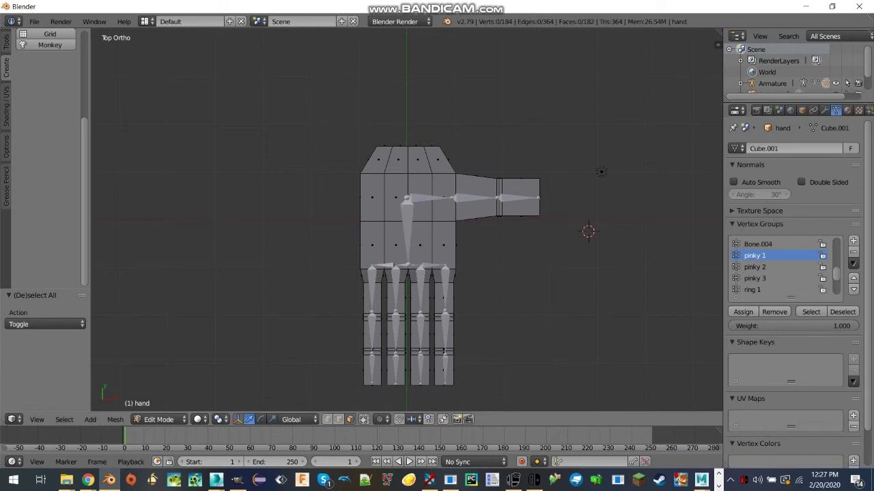
Assign the pinky's middle segment to the "pinky 2" vertex group, and clear the selection.
left_click(755, 266)
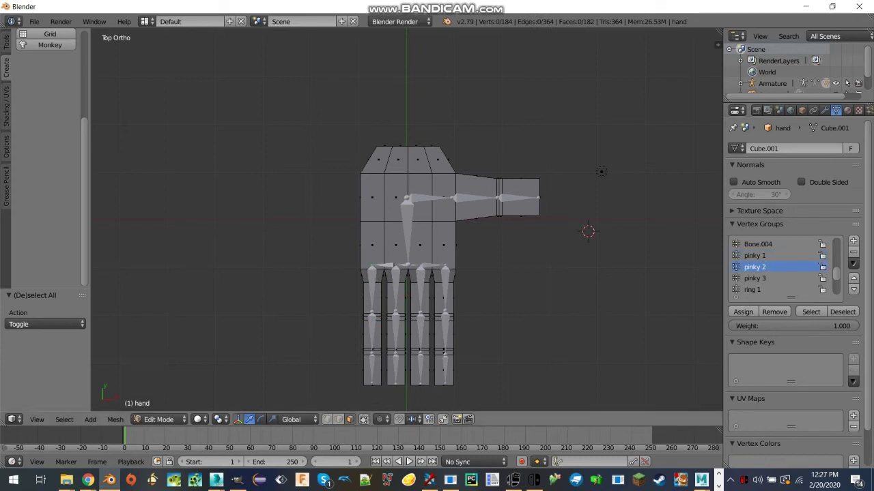
key("b")
left_click_drag(341, 352, 386, 317)
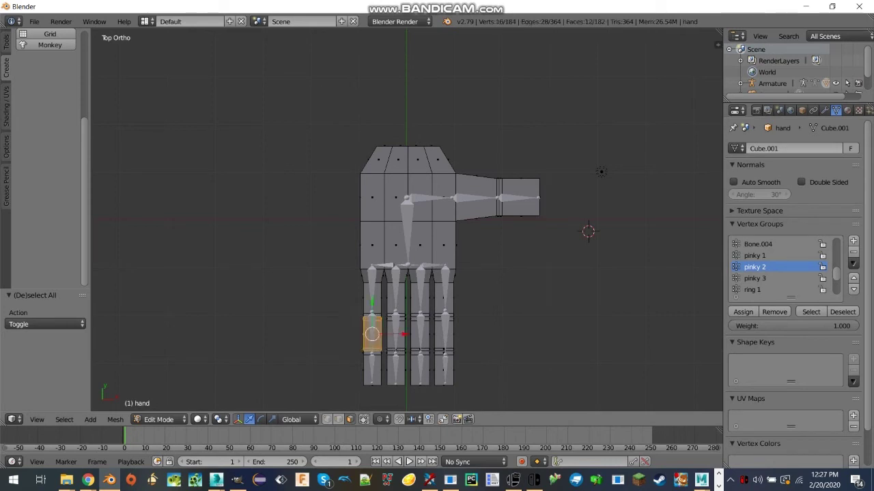
left_click(743, 312)
key("a")
key("a")
key("a")
Box-select the pinky's tip segment and assign it to the "pinky 3" vertex group.
left_click(755, 278)
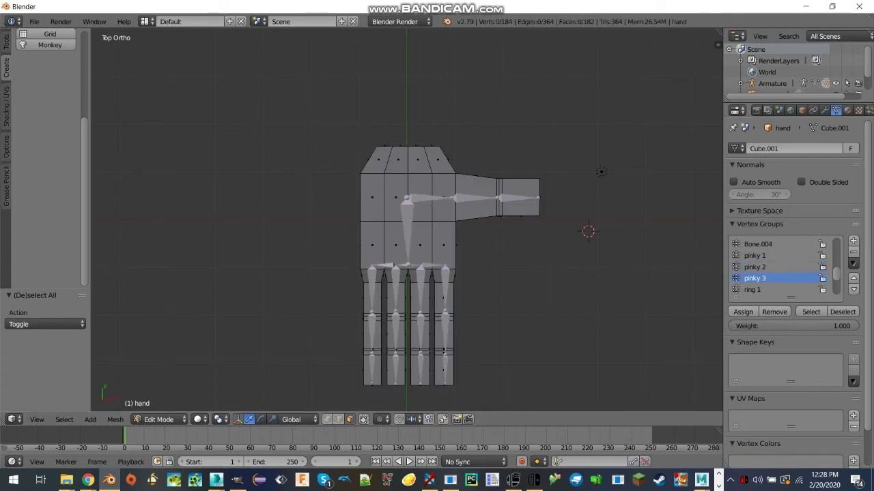
left_click(345, 405)
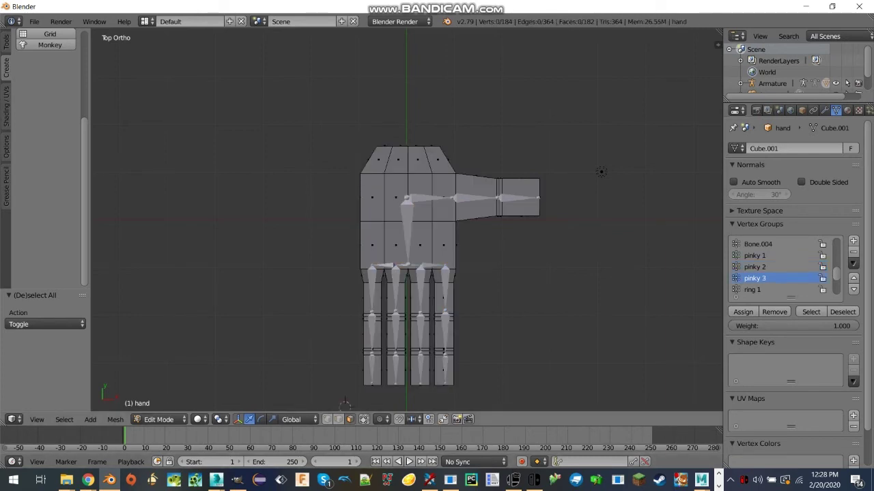
key("b")
left_click_drag(347, 399, 384, 351)
left_click(743, 312)
Select only the ring finger's base segment and assign it to the "ring 1" vertex group.
left_click(751, 290)
key("a")
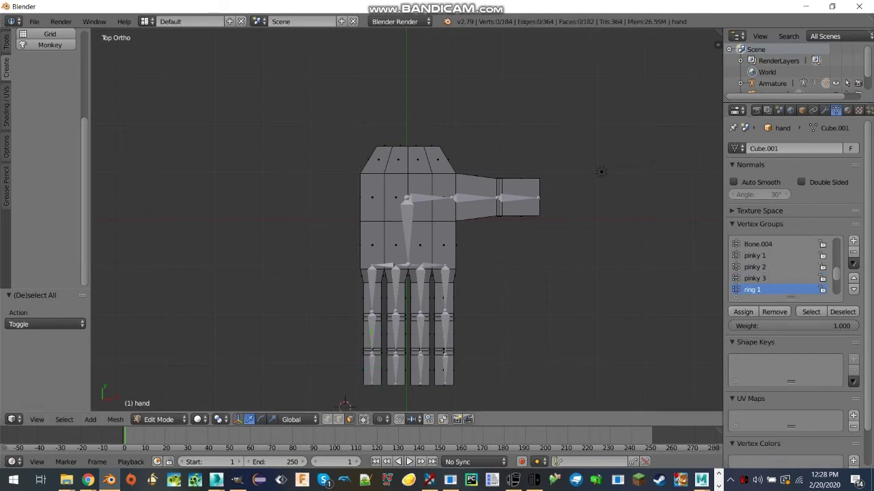
scroll(778, 266, "down", 3)
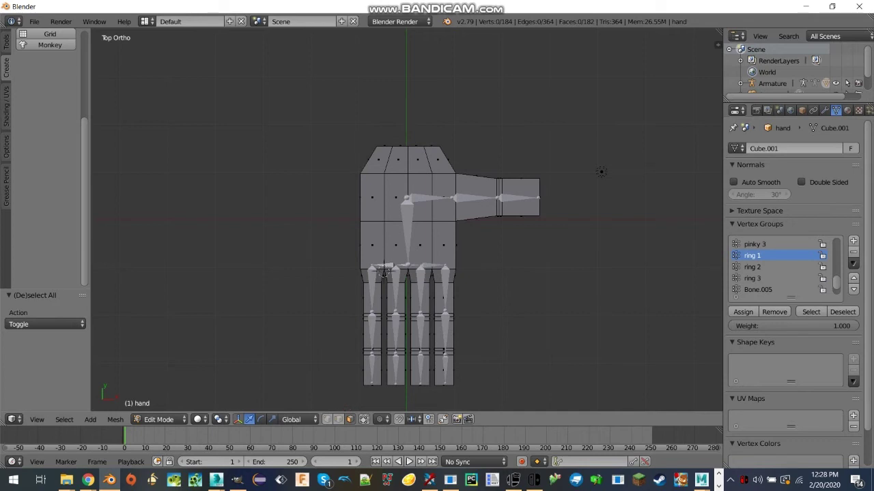
key("b")
left_click_drag(383, 271, 409, 318)
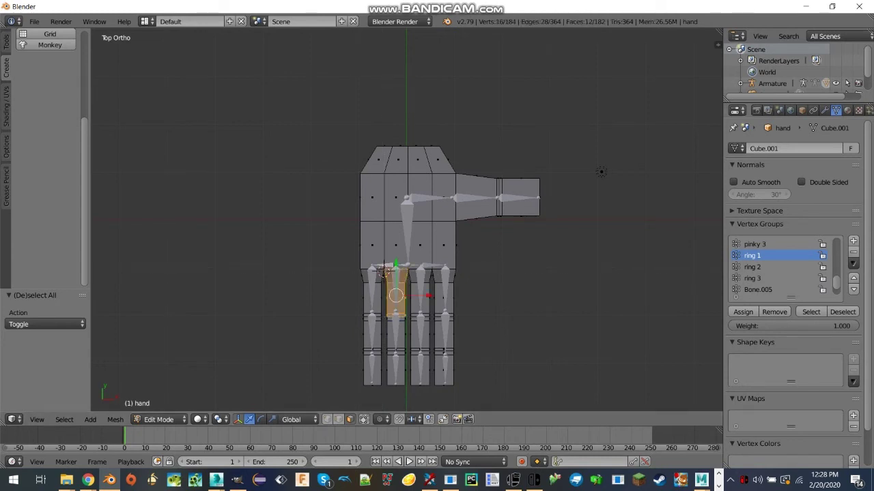
left_click(743, 312)
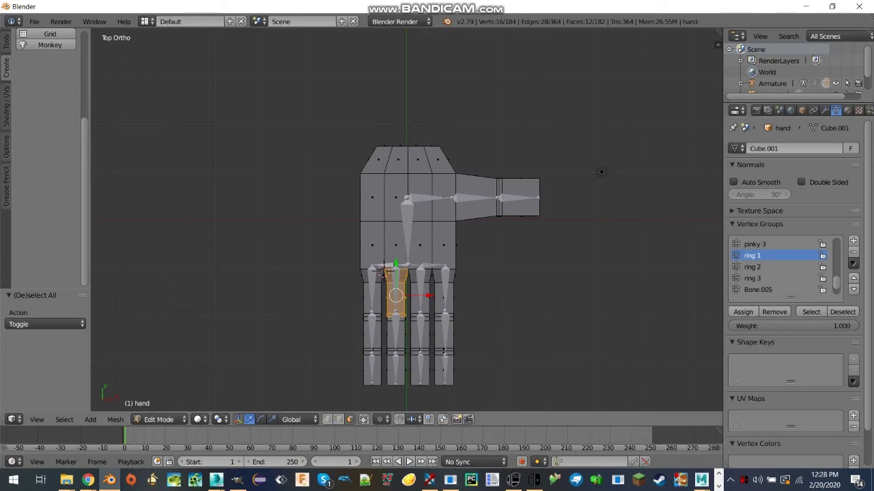
Select only the ring finger's middle segment and assign it to the "ring 2" vertex group.
key("a")
key("b")
left_click_drag(384, 351, 410, 318)
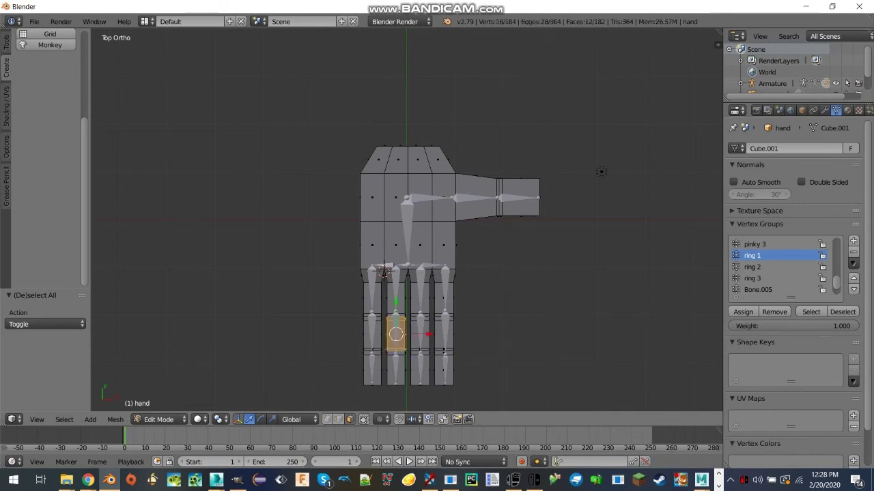
left_click(753, 267)
left_click(742, 312)
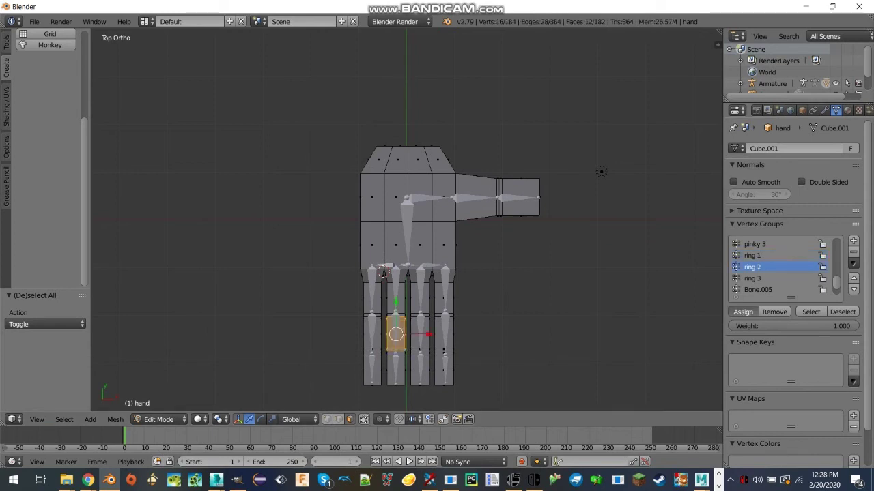
Box-select only the ring finger's tip segment and assign it to the "ring 3" vertex group.
key("a")
key("b")
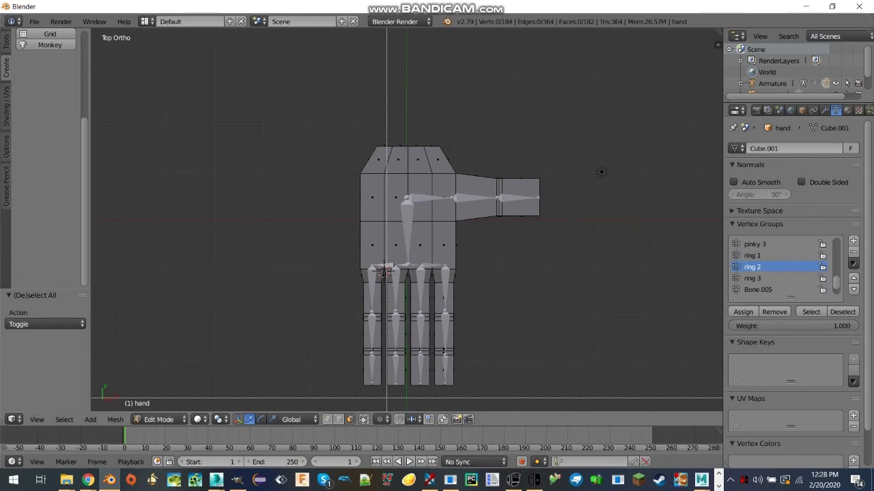
left_click_drag(384, 399, 405, 352)
left_click(751, 278)
left_click(743, 312)
Box-select only the thumb's base segment and assign it to the "thmb 1" vertex group.
scroll(778, 267, "down", 2)
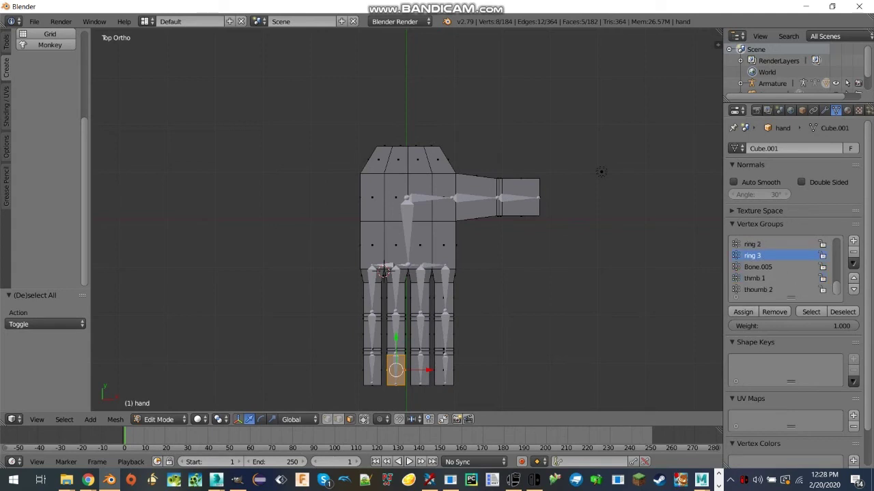
left_click(754, 278)
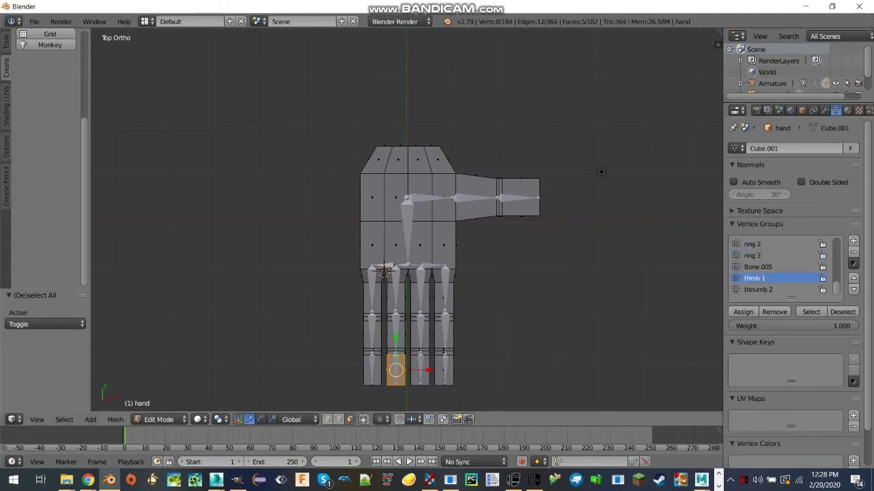
key("a")
key("b")
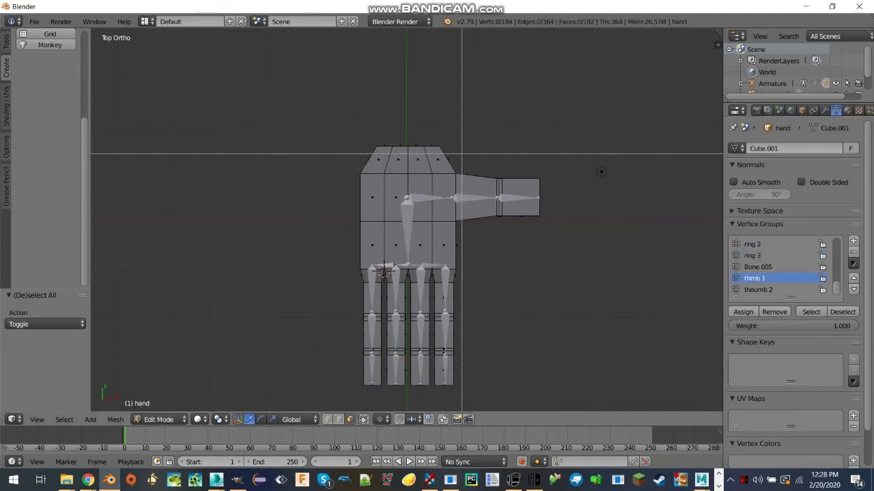
left_click_drag(458, 154, 500, 246)
left_click(743, 311)
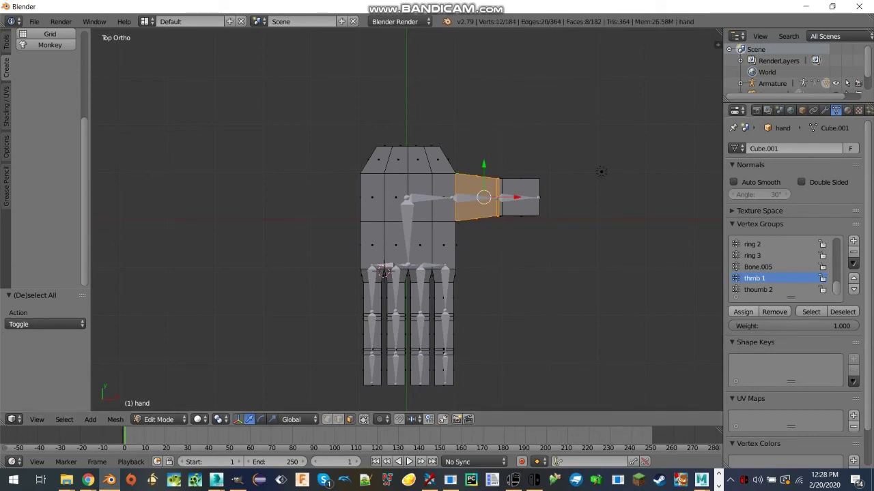
Clear the selection, then box-select the thumb's tip segment and assign it to the "thoumb 2" vertex group.
scroll(406, 220, "up", 1)
key("a")
left_click(758, 290)
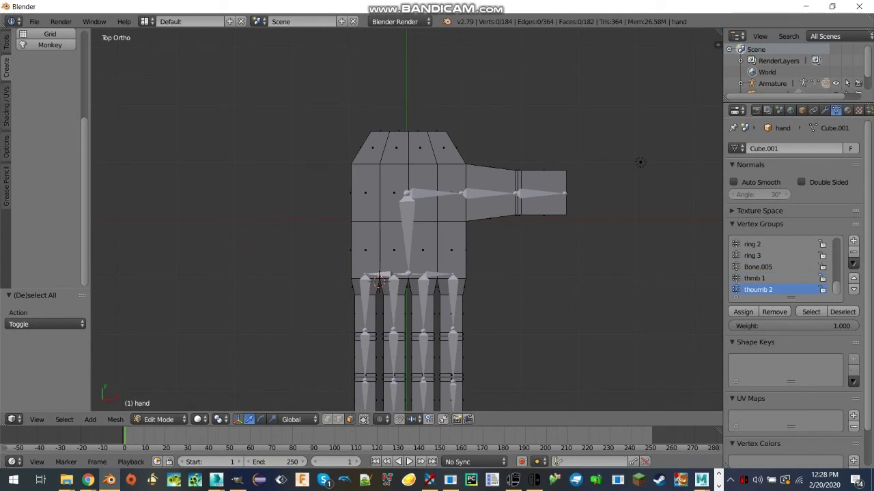
key("b")
left_click_drag(652, 271, 517, 142)
left_click(744, 312)
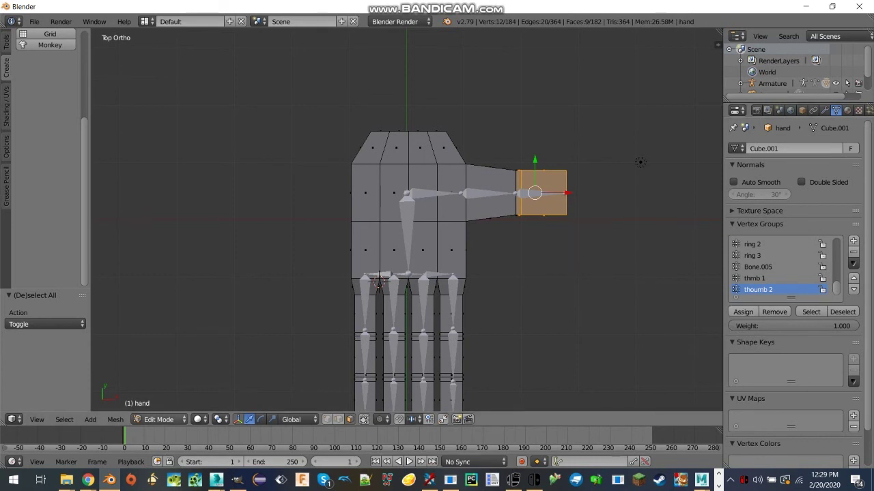
Return the hand to Object Mode, select the armature and put it in Pose Mode.
left_click(159, 419)
left_click(164, 406)
middle_click_drag(437, 293, 321, 224)
scroll(392, 277, "down", 1)
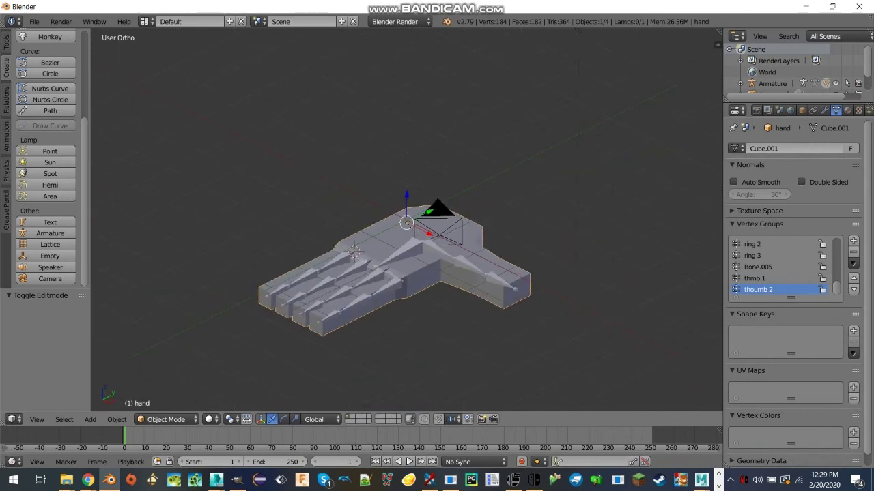
right_click(397, 256)
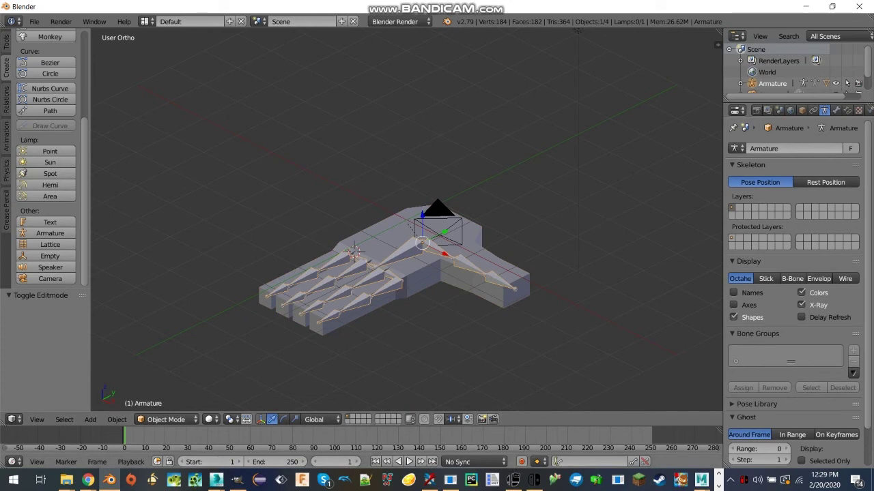
left_click(168, 420)
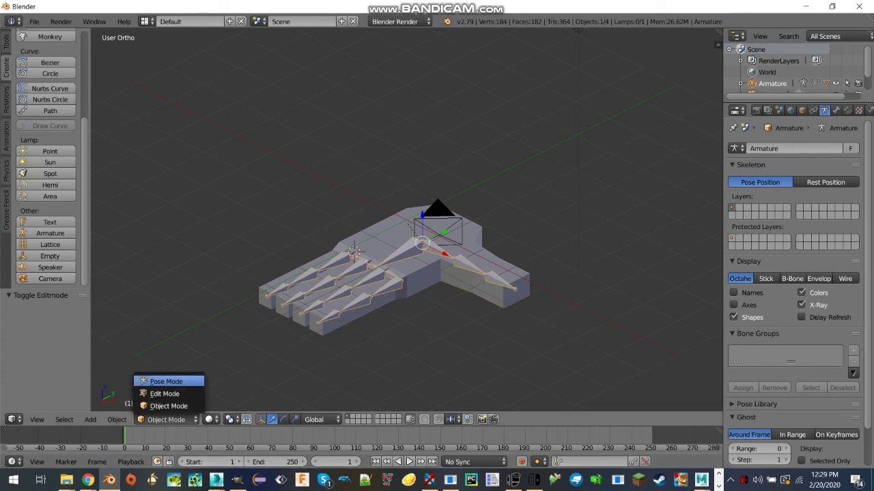
left_click(166, 382)
From the top view, test-rotate the thumb bones "thoumb 2" and "thmb 1" in turn, cancelling each rotation.
key("KP_7")
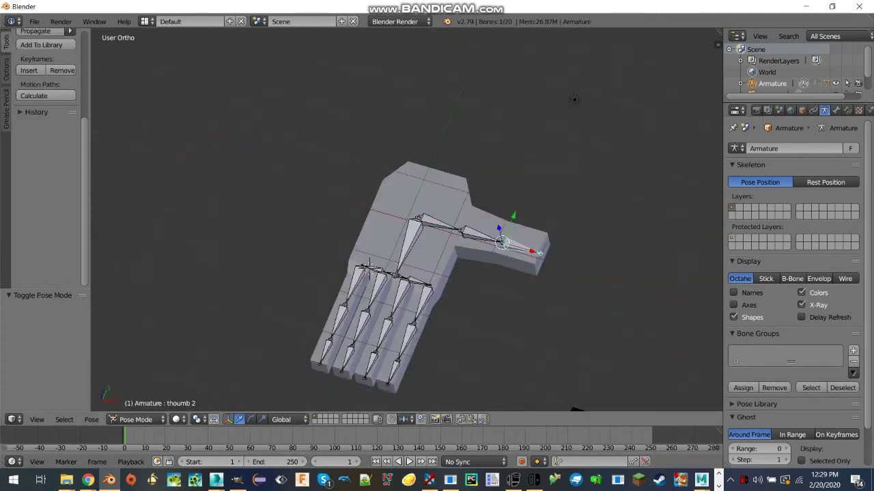
key("r")
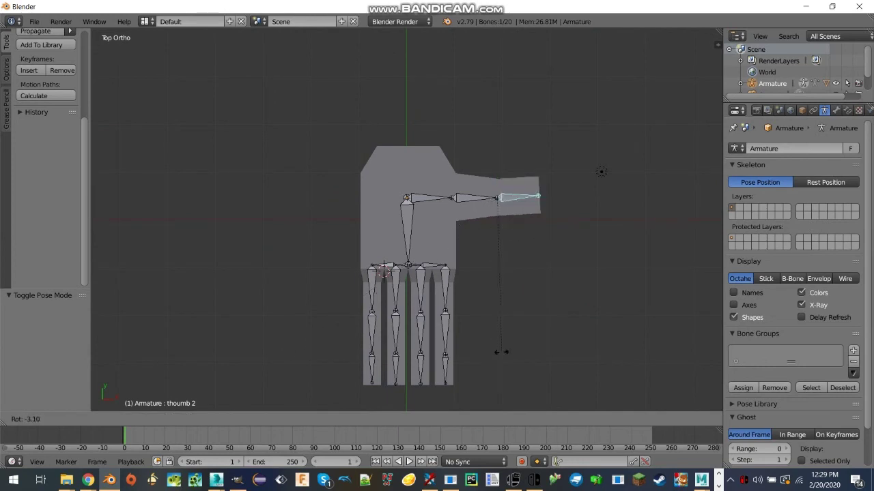
key("Escape")
right_click(474, 198)
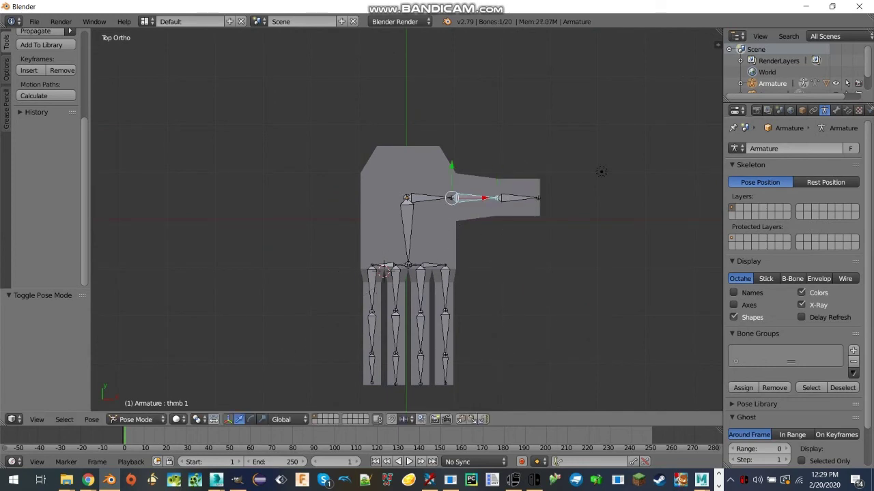
key("r")
key("Escape")
key("ctrl+Tab")
right_click(384, 271)
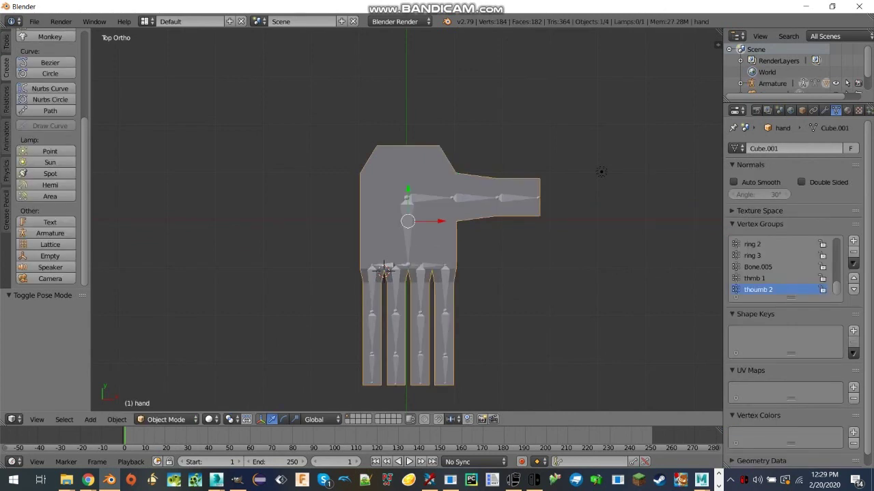
right_click(385, 271)
key("ctrl+Tab")
Test-rotate the index finger's bones in turn, including "point 2" and "point 3", cancelling each rotation.
key("r")
key("Escape")
right_click(446, 333)
key("r")
key("Escape")
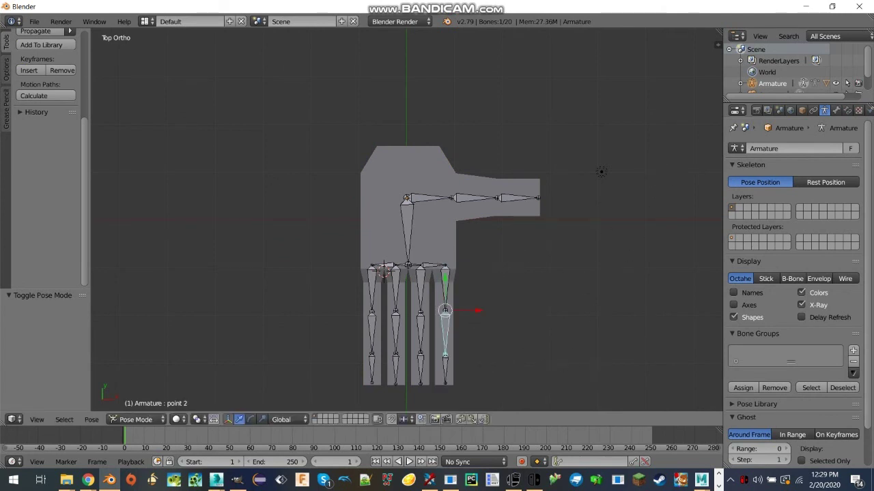
right_click(445, 335)
key("r")
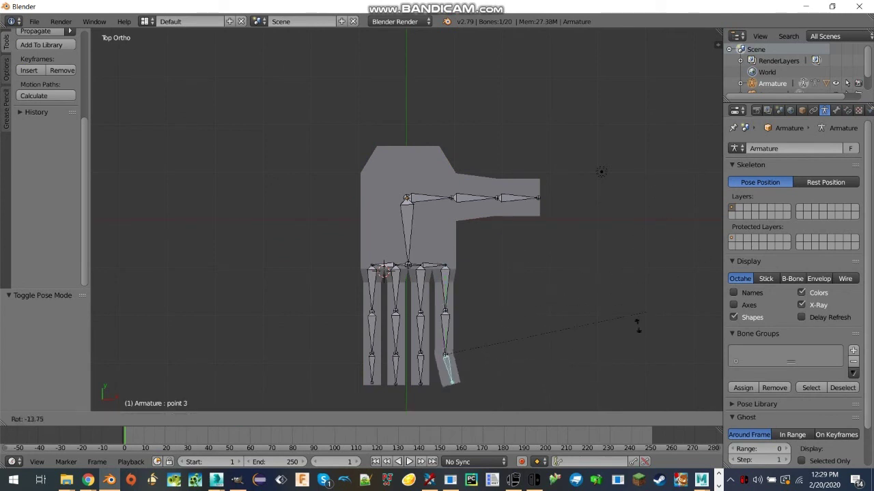
key("Escape")
Test-rotate the middle finger's bones "mid 1", "mid 2" and "mid 3" in turn, cancelling each rotation.
right_click(420, 293)
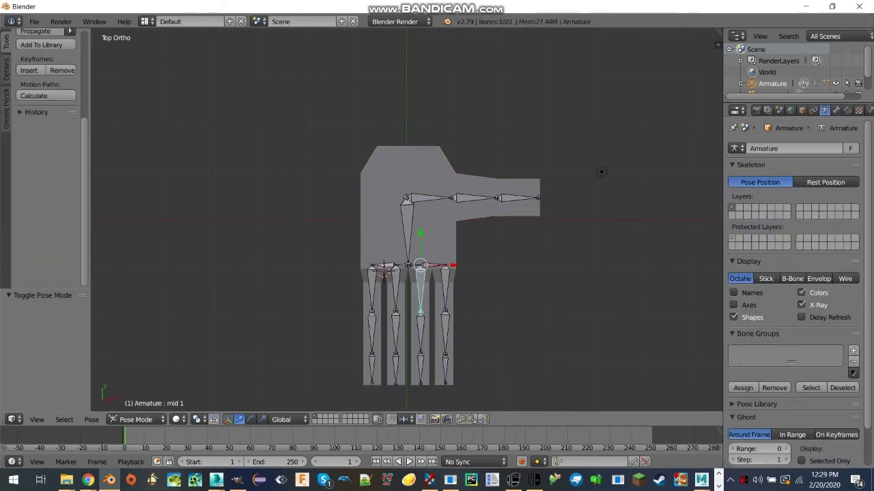
key("r")
key("Escape")
right_click(420, 333)
key("r")
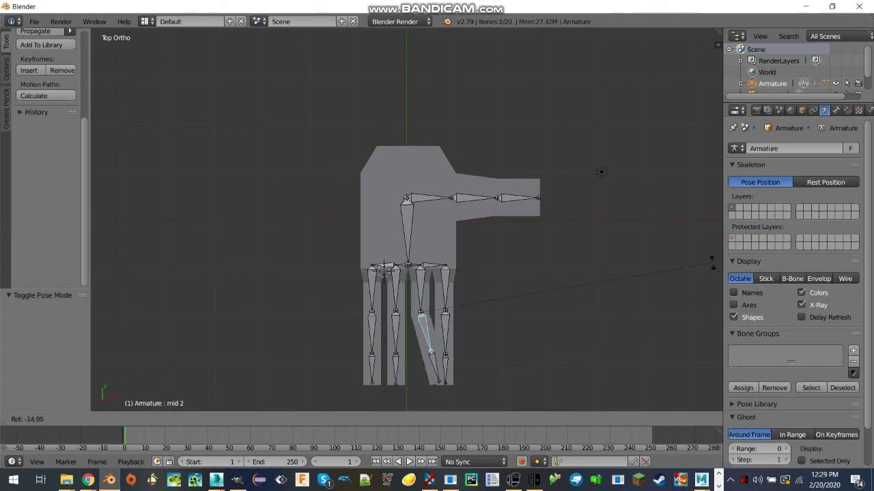
key("Escape")
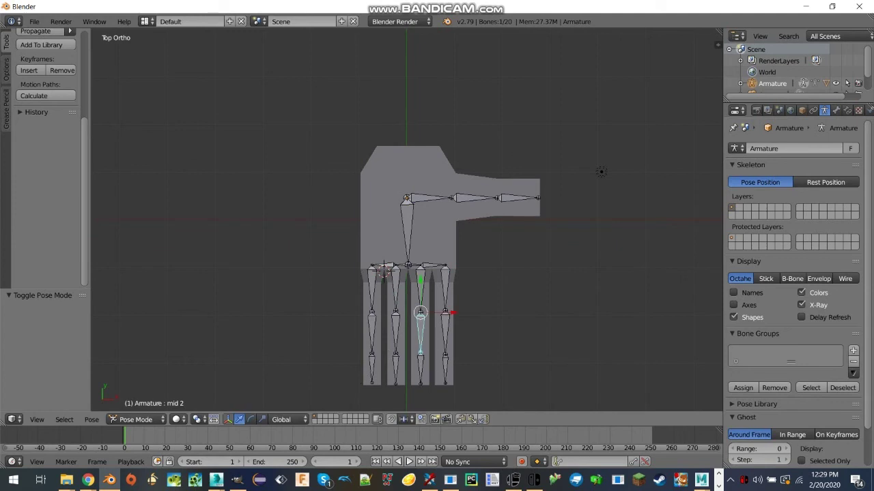
right_click(421, 370)
key("r")
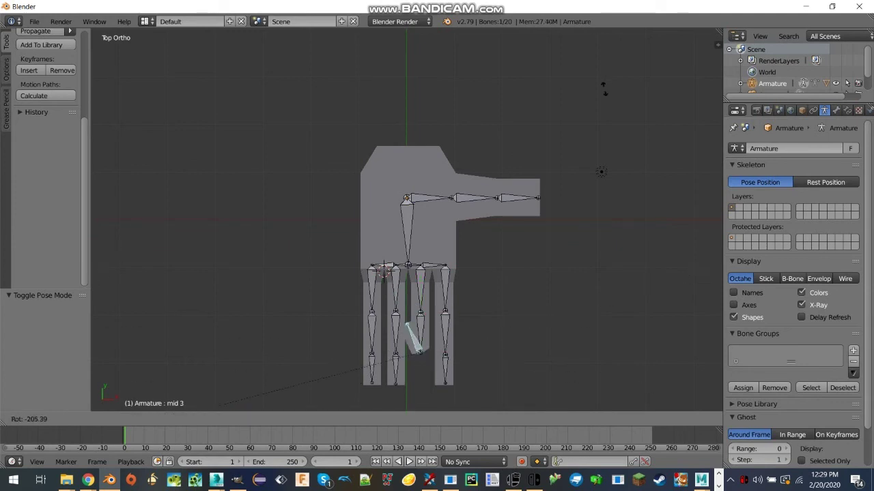
key("Escape")
Test-rotate the ring finger's bones "ring 1", "ring 2" and "ring 3" in turn, cancelling or undoing each rotation.
right_click(395, 290)
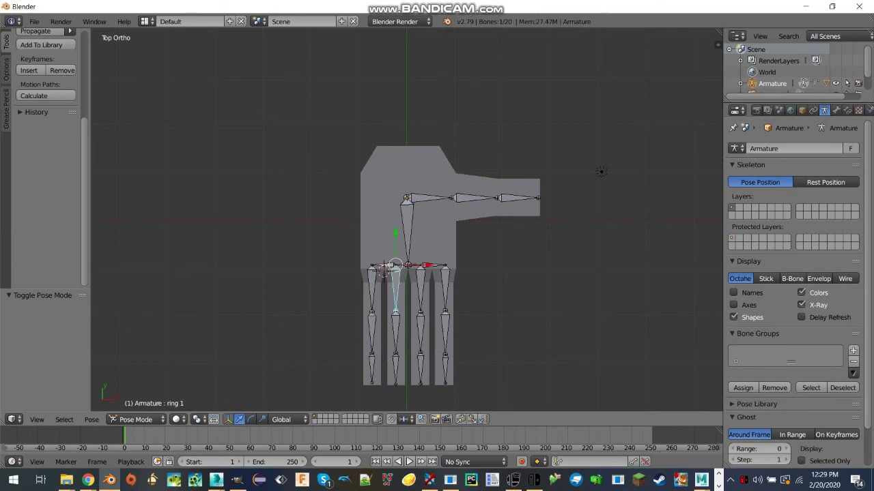
key("r")
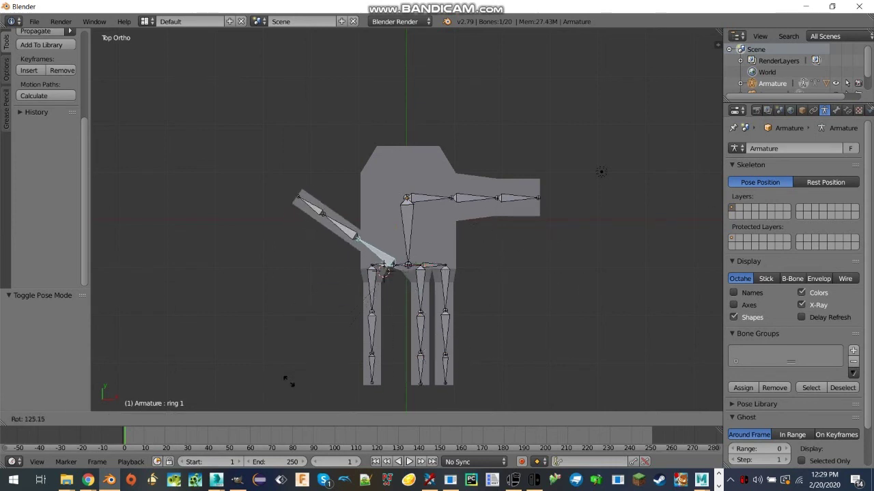
key("Escape")
right_click(395, 334)
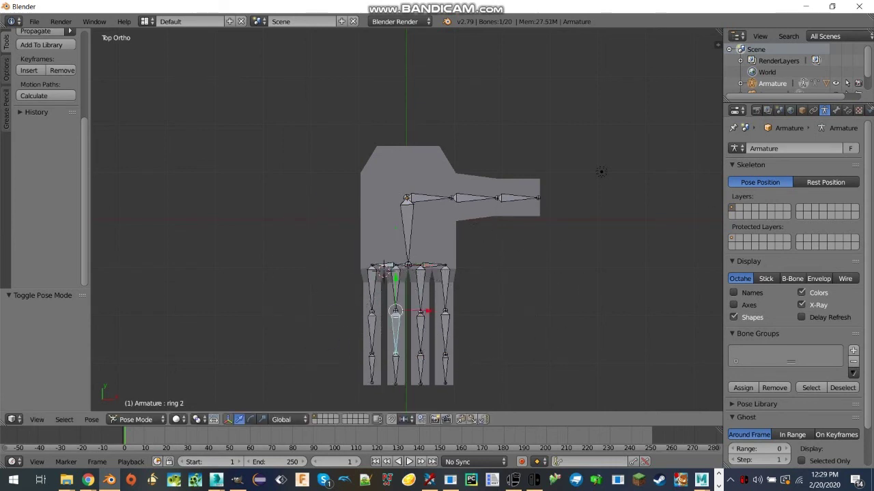
key("r")
left_click(372, 382)
left_click(351, 209)
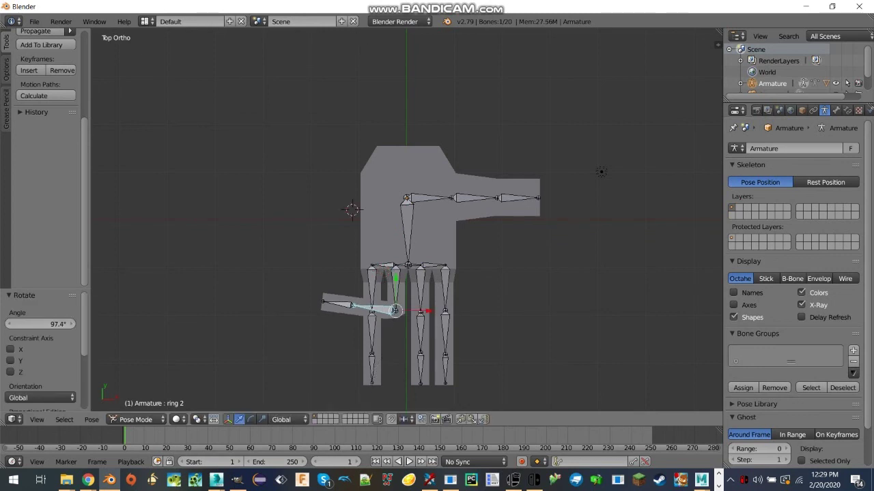
key("ctrl+z")
right_click(395, 370)
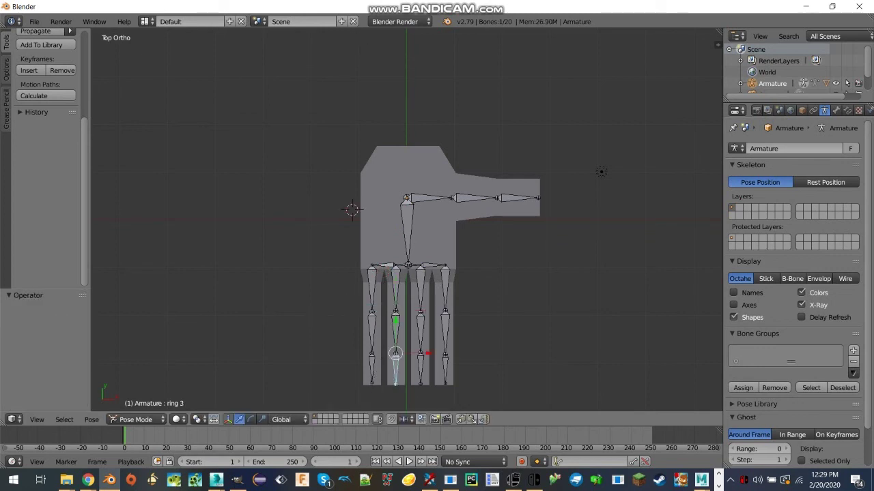
key("r")
key("Escape")
Test-rotate "pinky 1", "pinky 2" by -88° and "pinky 3" in turn, cancelling or undoing each pose change.
right_click(372, 287)
key("r")
key("Escape")
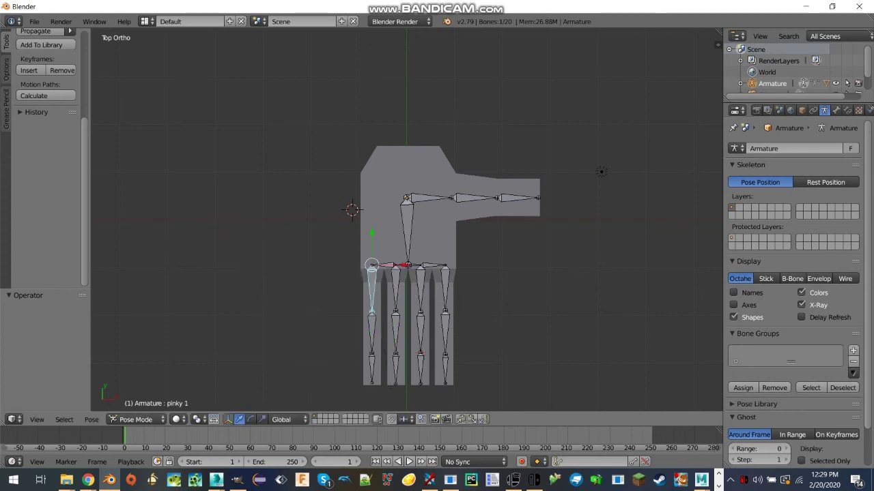
right_click(371, 334)
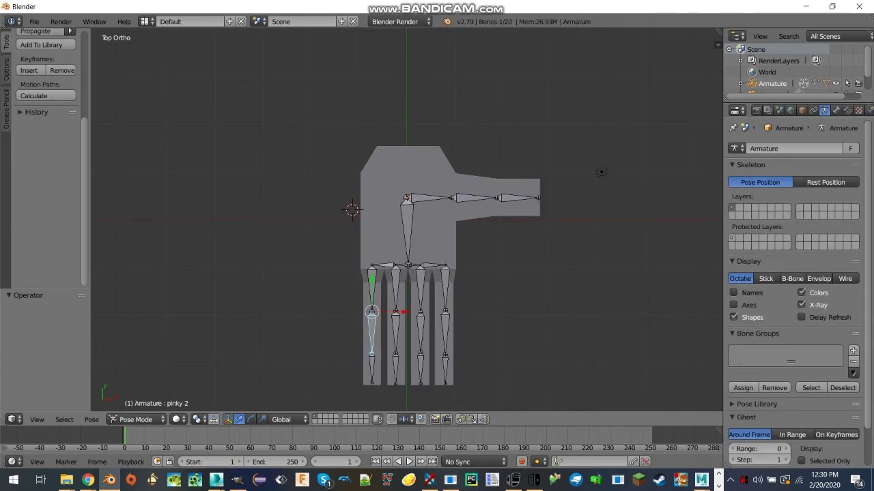
type("r-88")
key("Return")
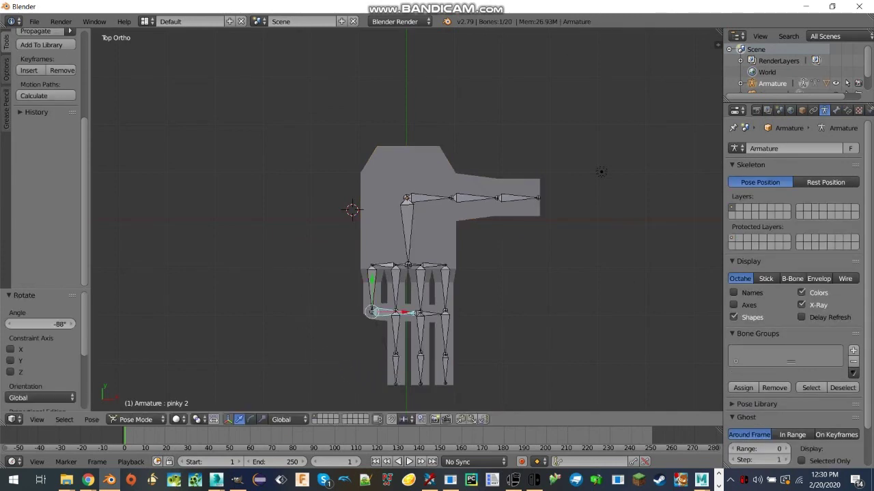
key("ctrl+z")
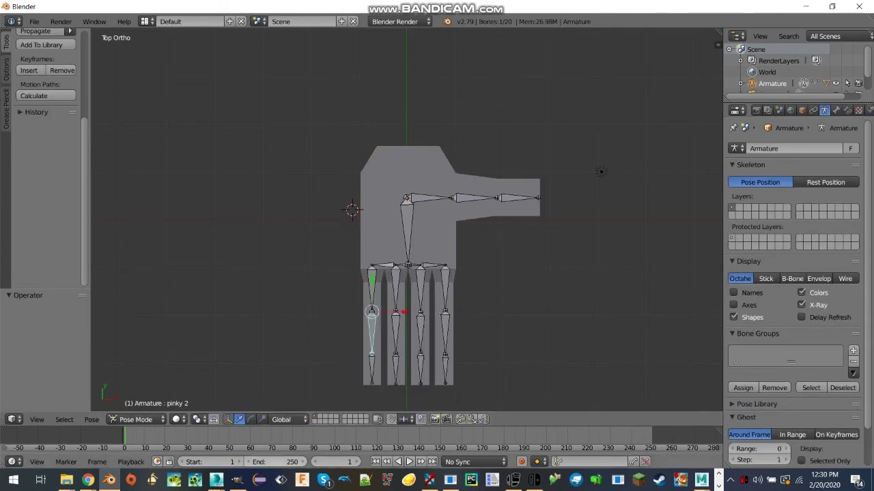
right_click(371, 353)
key("g")
left_click(521, 326)
key("r")
right_click(521, 326)
key("ctrl+z")
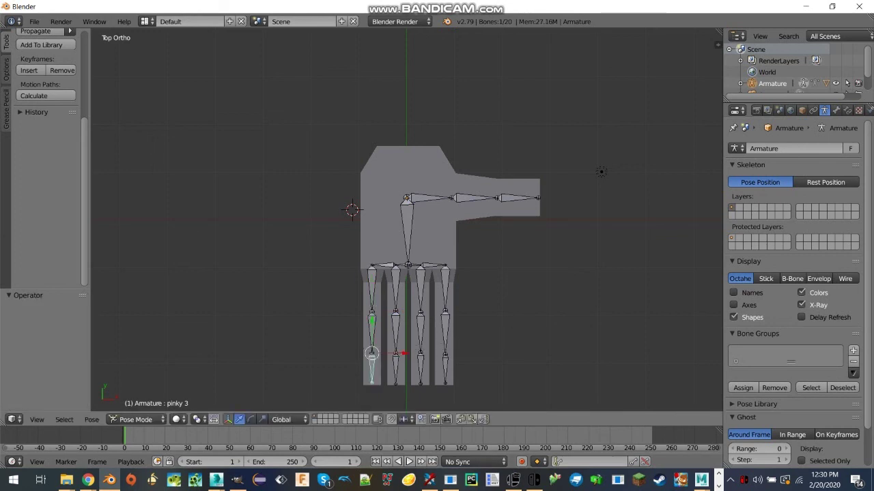
Test-rotate the "palm" bone to check the whole hand's deformation, and cancel the rotation.
right_click(407, 232)
key("r")
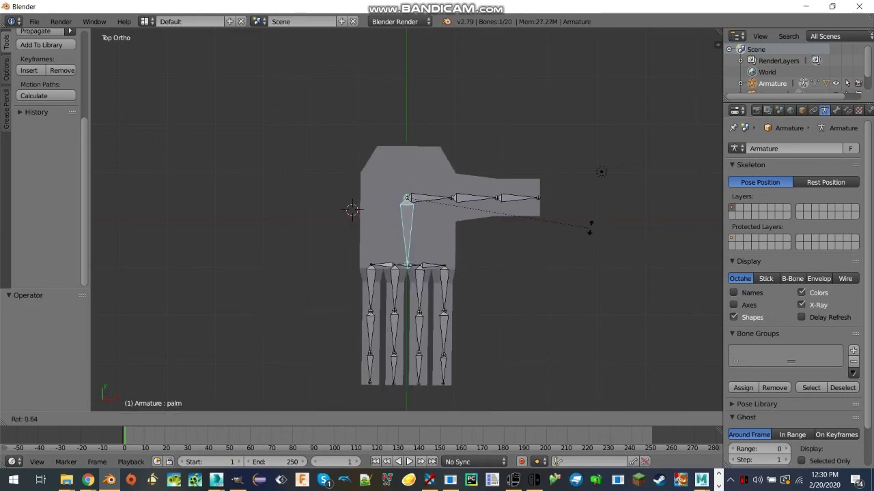
right_click(573, 152)
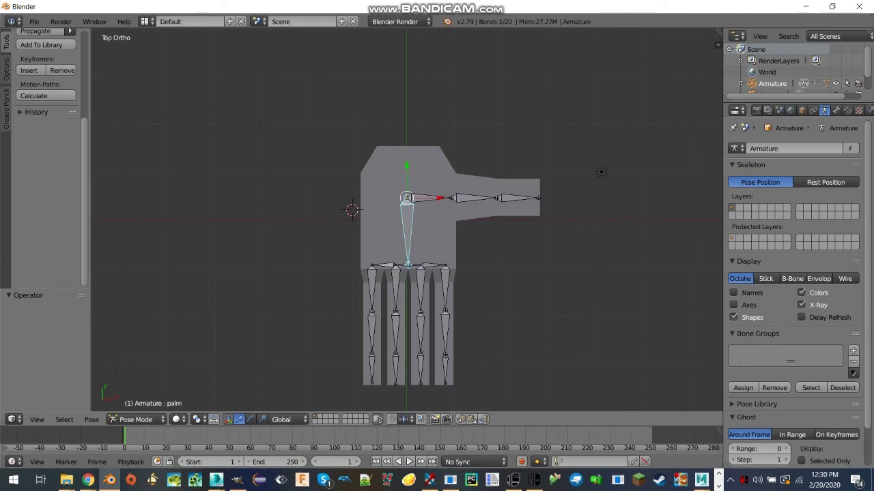
Switch the armature back to Object Mode and show the palm bone's properties.
key("KP_2")
key("KP_2")
key("KP_2")
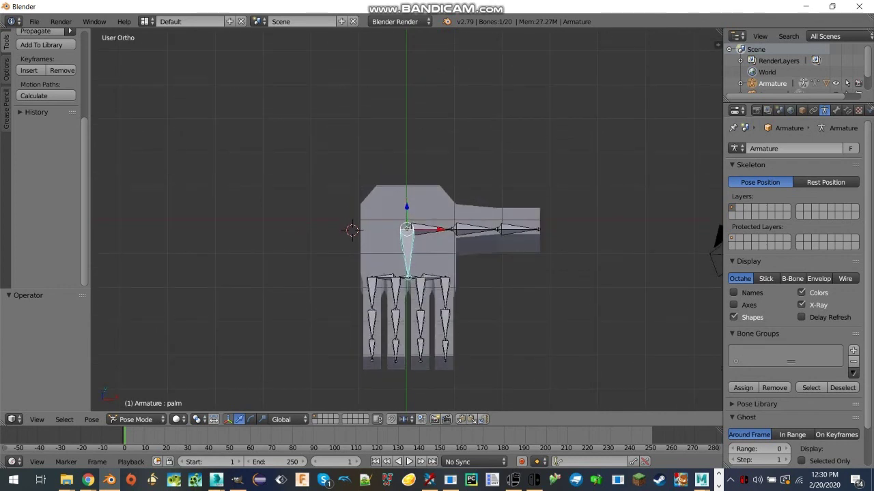
left_click(136, 419)
left_click(137, 405)
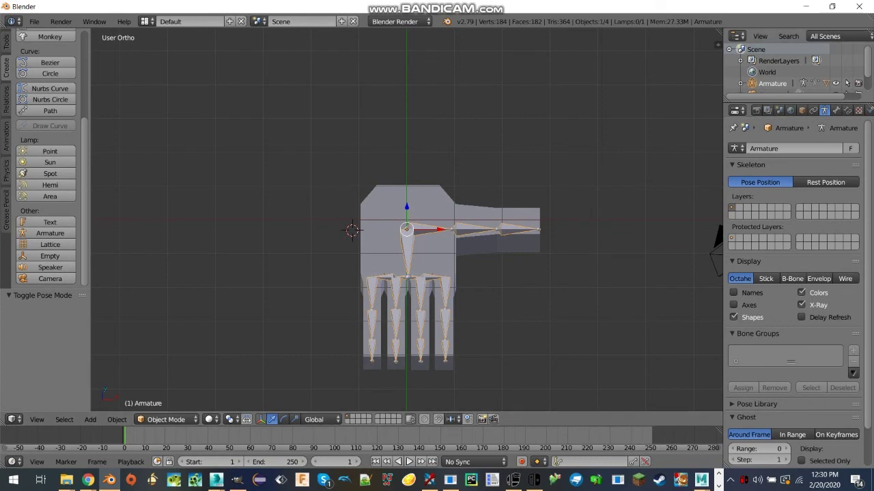
left_click(835, 110)
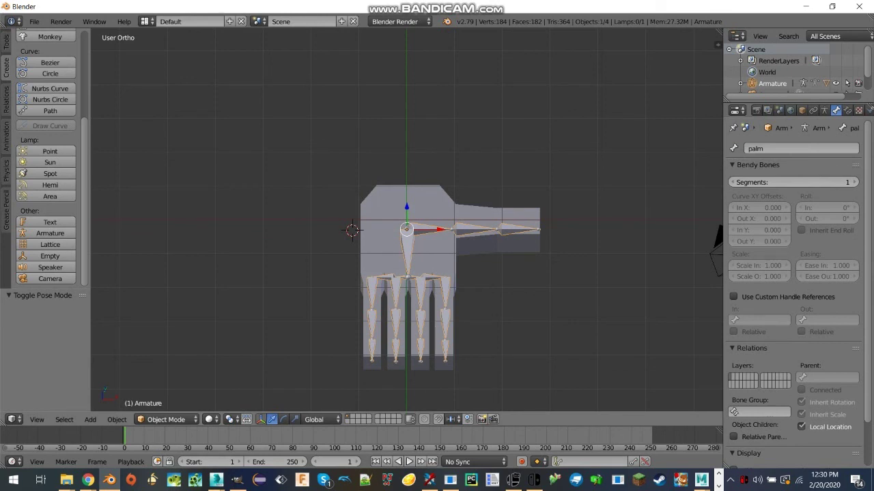
Add a Subdivision Surface modifier to the hand mesh and set its View subdivisions to 2.
right_click(441, 249)
left_click(824, 110)
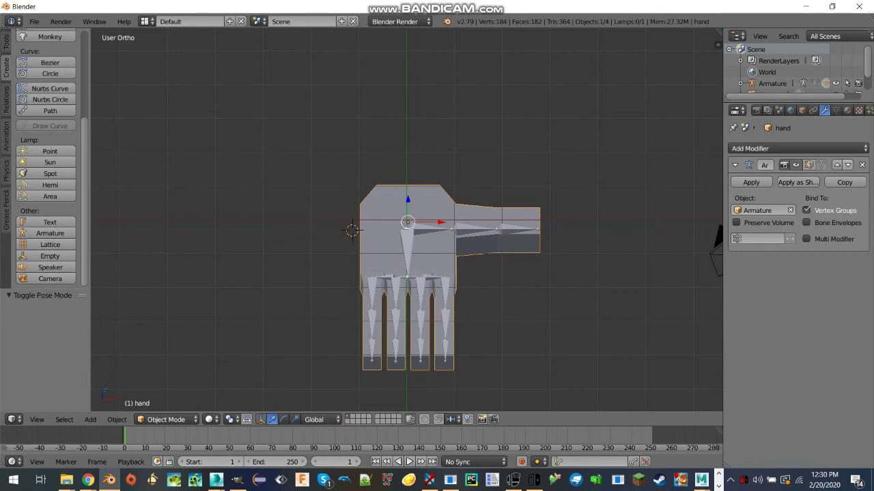
left_click(750, 148)
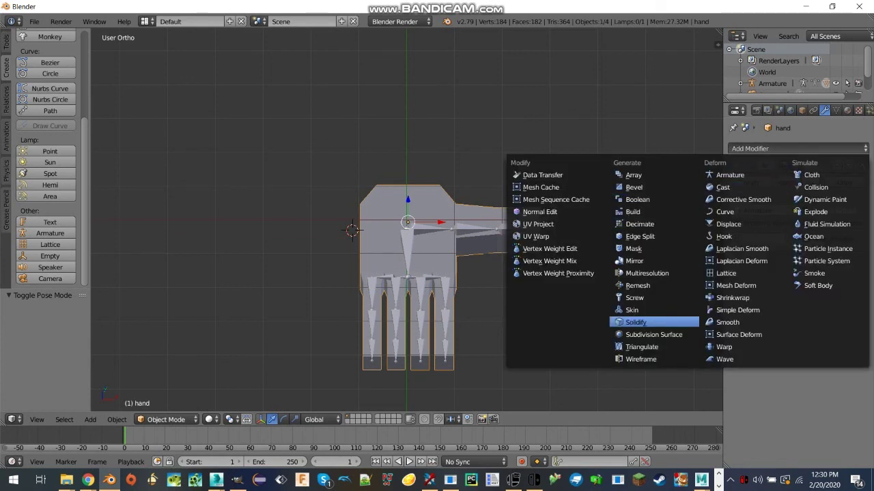
left_click(654, 335)
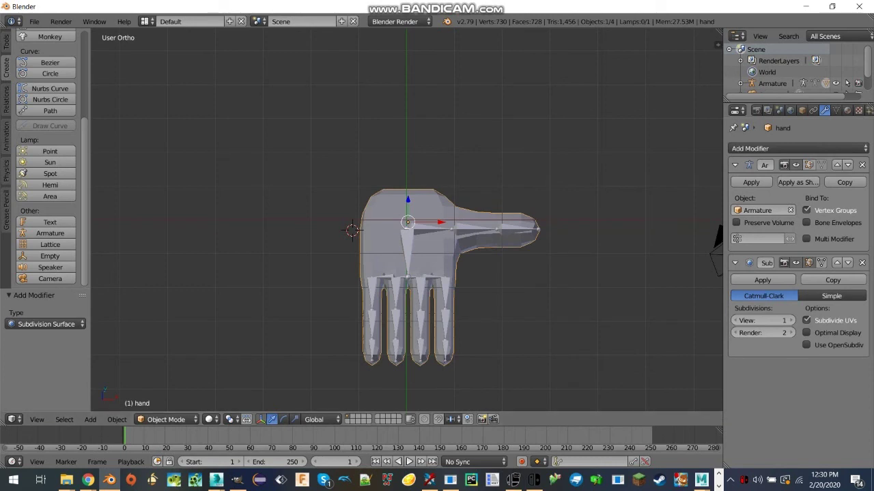
left_click(791, 320)
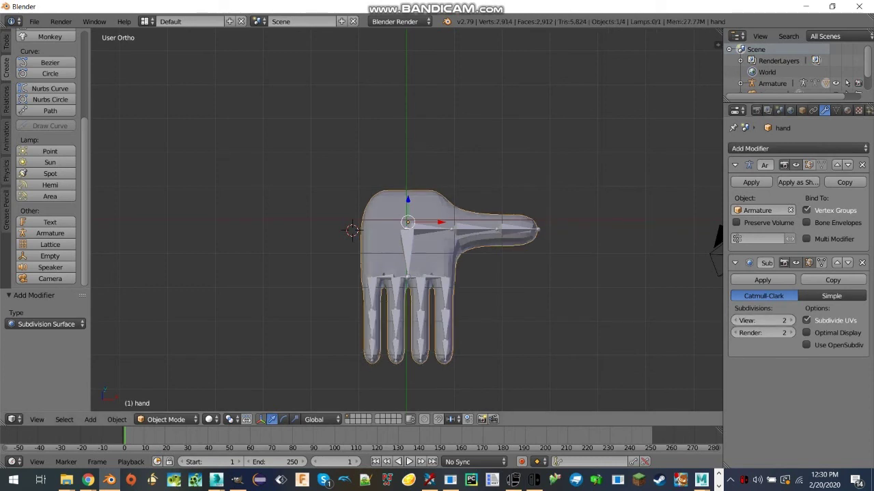
left_click(736, 321)
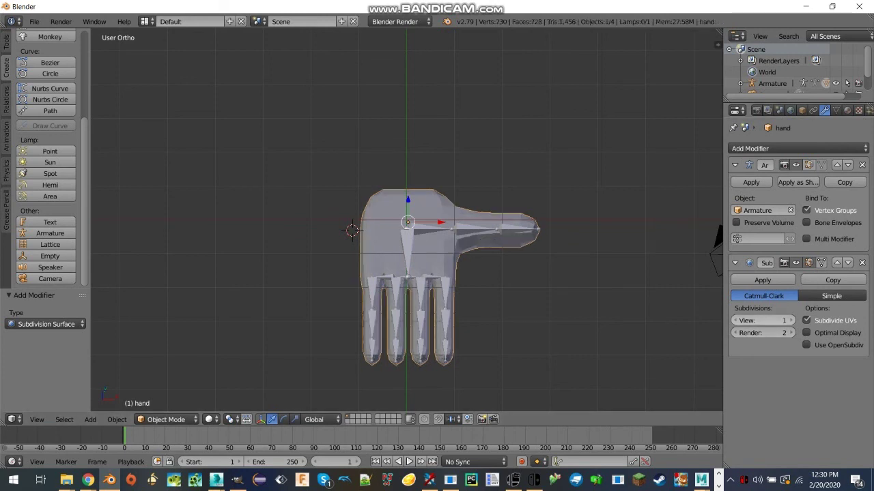
left_click(790, 320)
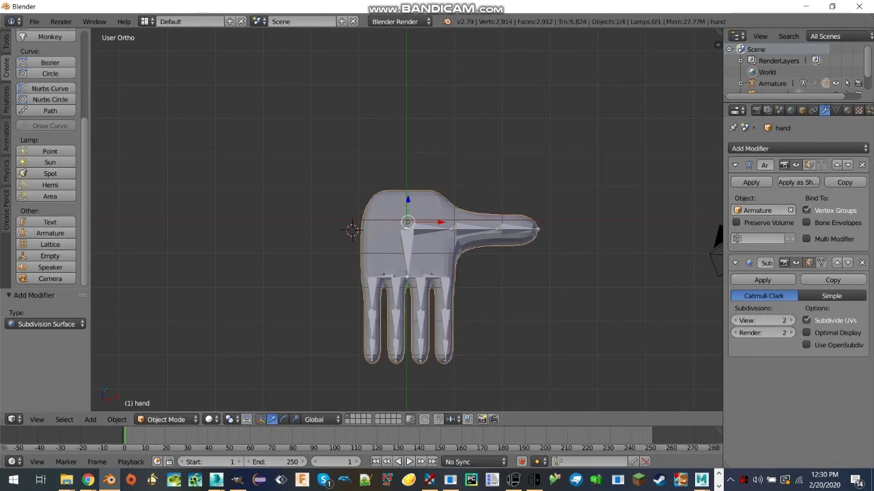
Apply smooth shading to the hand mesh and inspect the smoothed surface from an angled view.
left_click(6, 42)
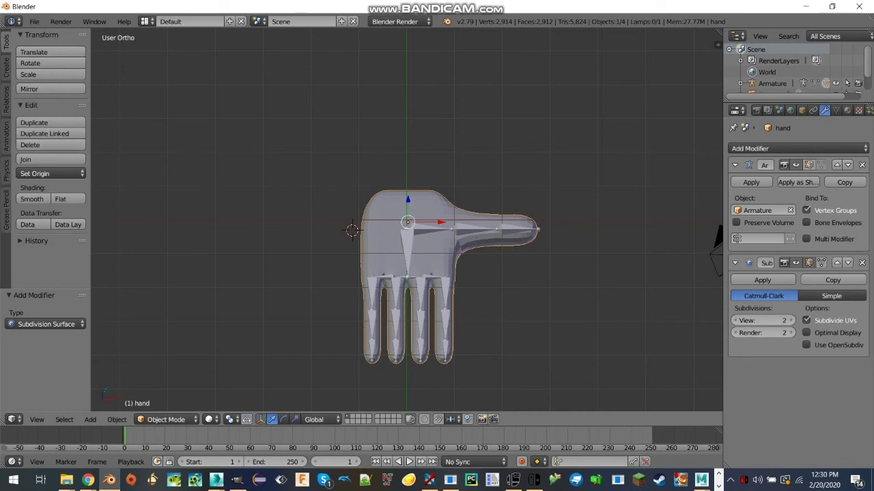
left_click(32, 198)
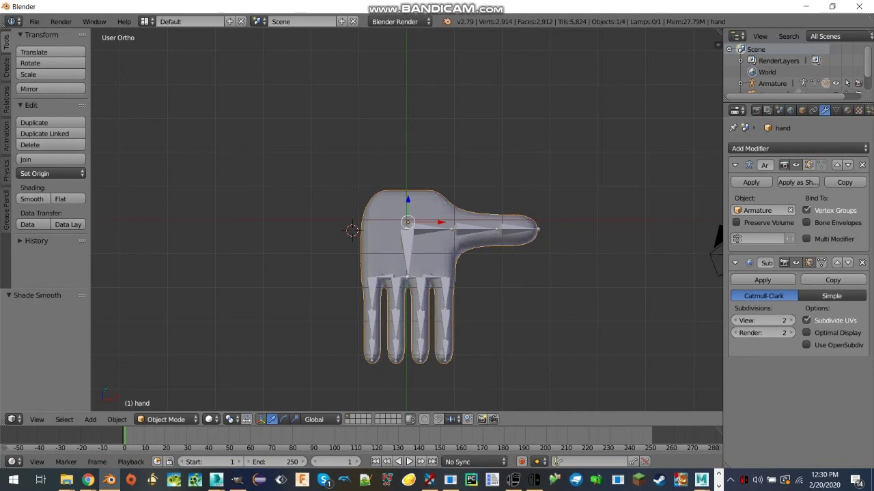
key("KP_6")
key("KP_6")
key("KP_6")
key("KP_6")
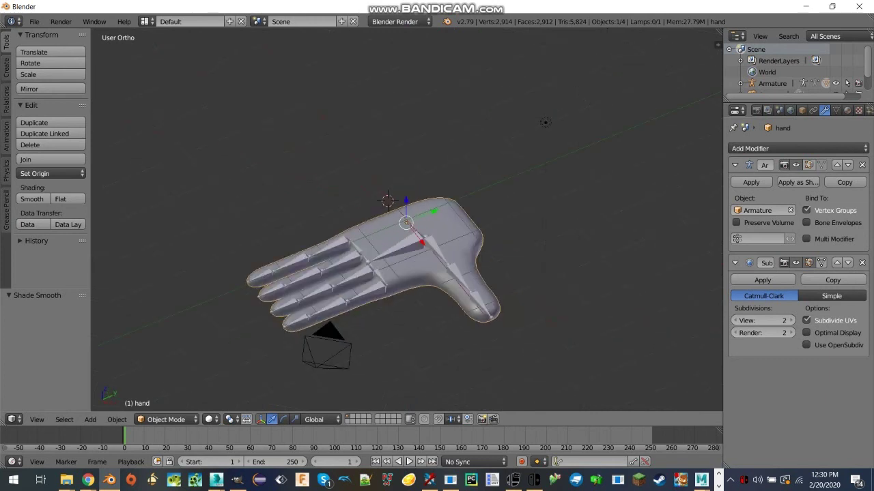
key("KP_4")
key("KP_4")
key("KP_8")
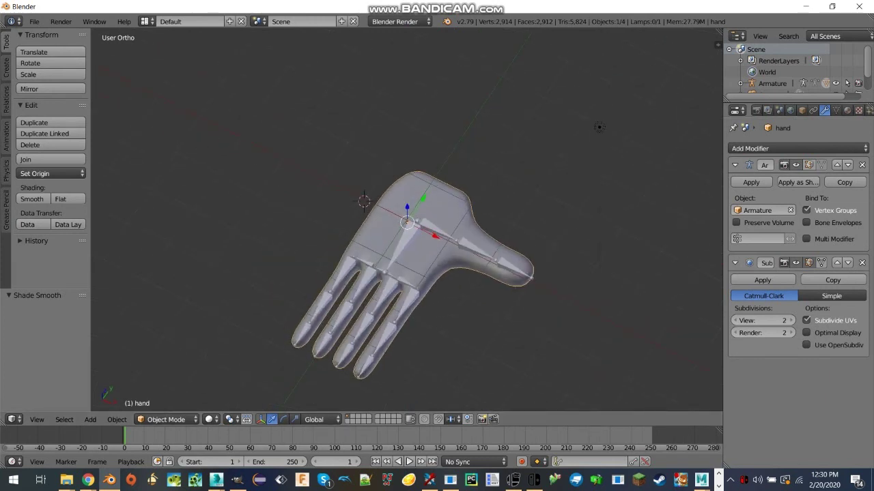
Create a new material for the hand with an orange-tan diffuse colour, and deselect everything.
left_click(847, 110)
left_click(785, 185)
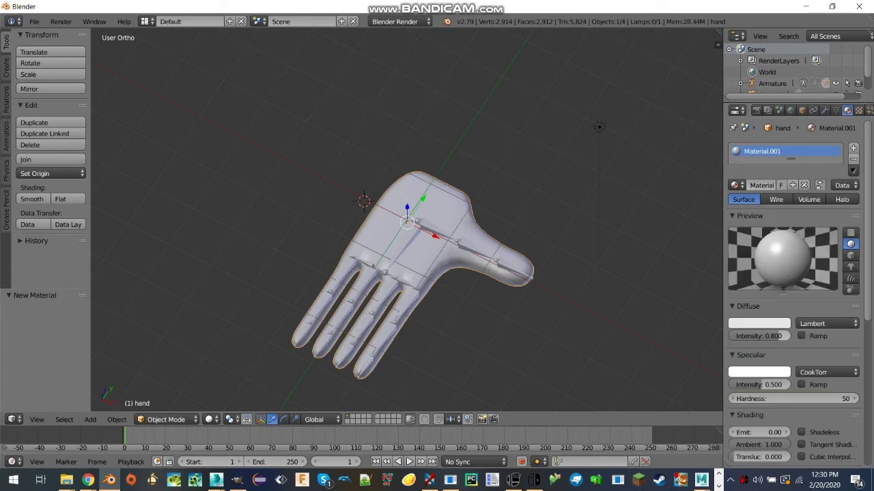
left_click(775, 324)
left_click_drag(731, 213, 716, 236)
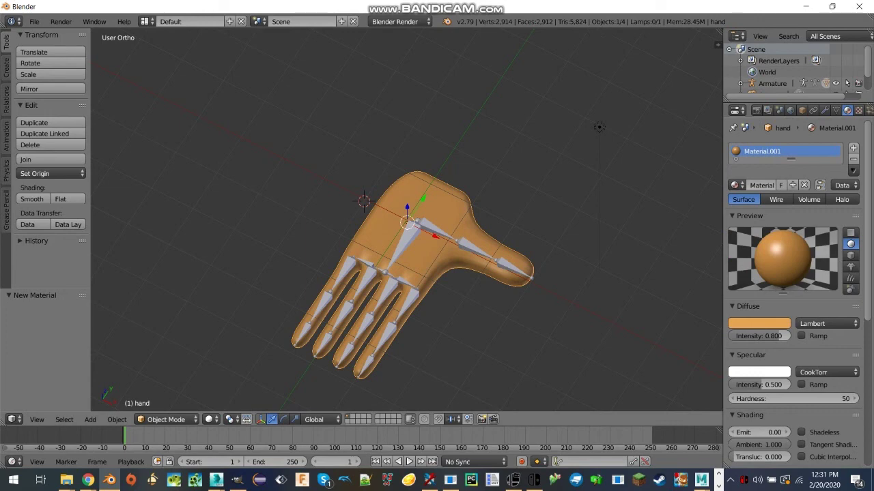
key("a")
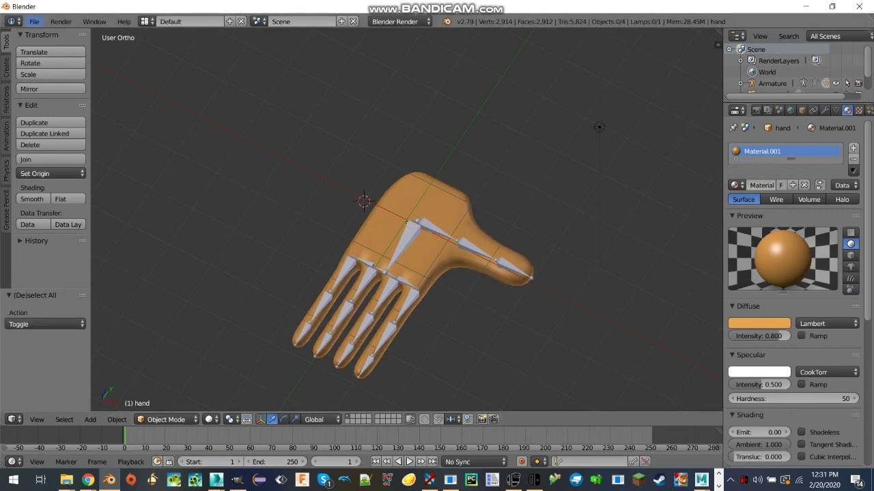
Save the scene in the "blender models" folder under the file name "hand".
left_click(34, 22)
mouse_move(62, 58)
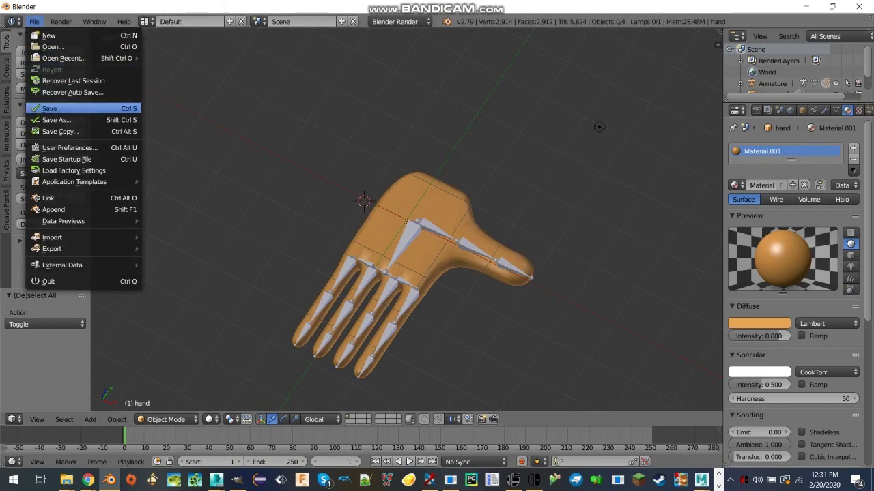
left_click(49, 108)
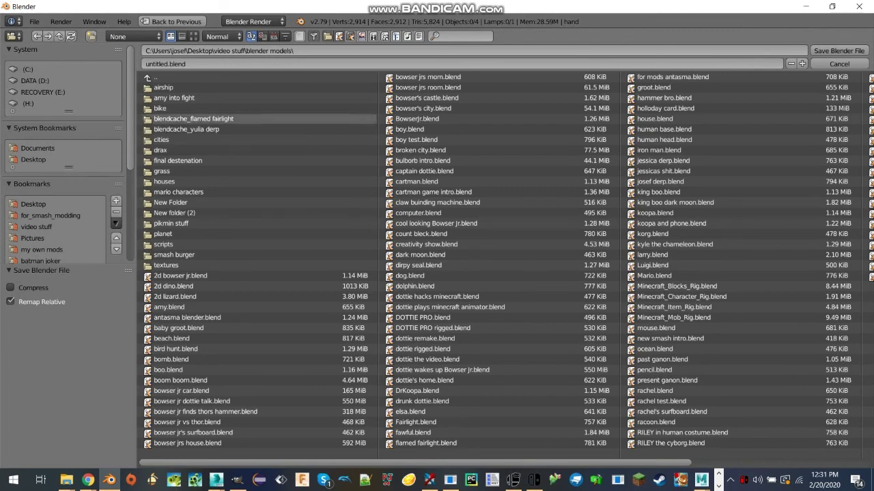
left_click(202, 63)
type("hand")
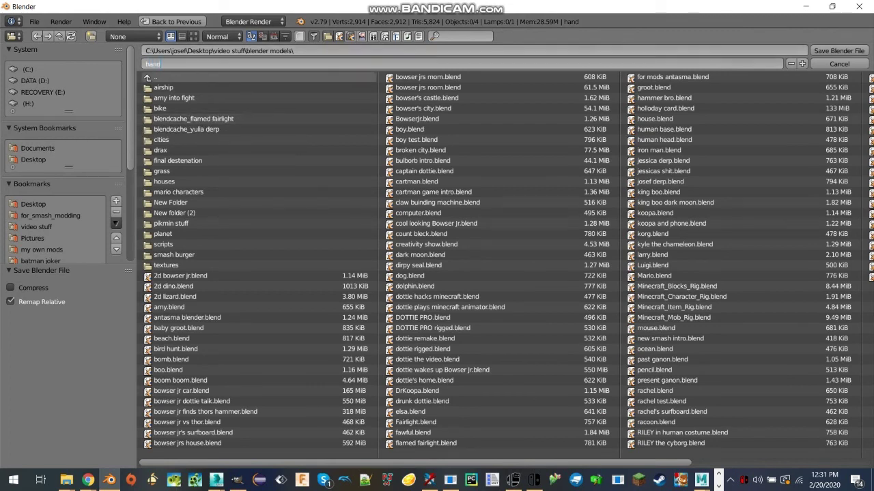
key("Return")
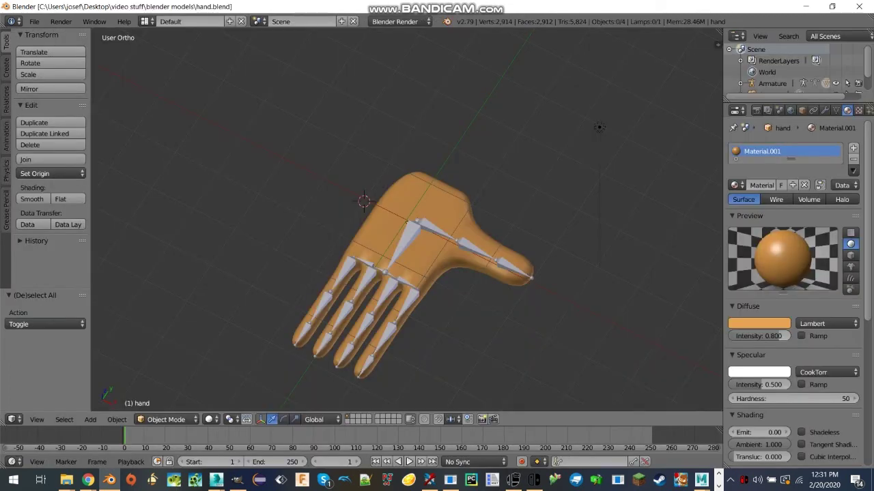